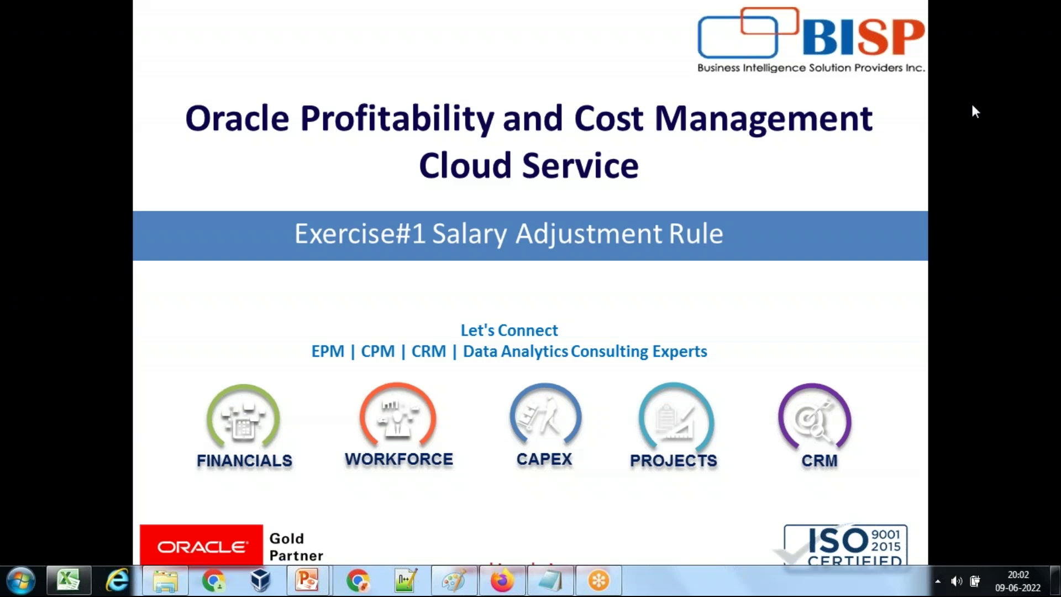
Bring up the exercise notes and highlight the Step#1 inflation line and the Step#2 test line
{"action": "left_click", "coordinate": [560, 576]}
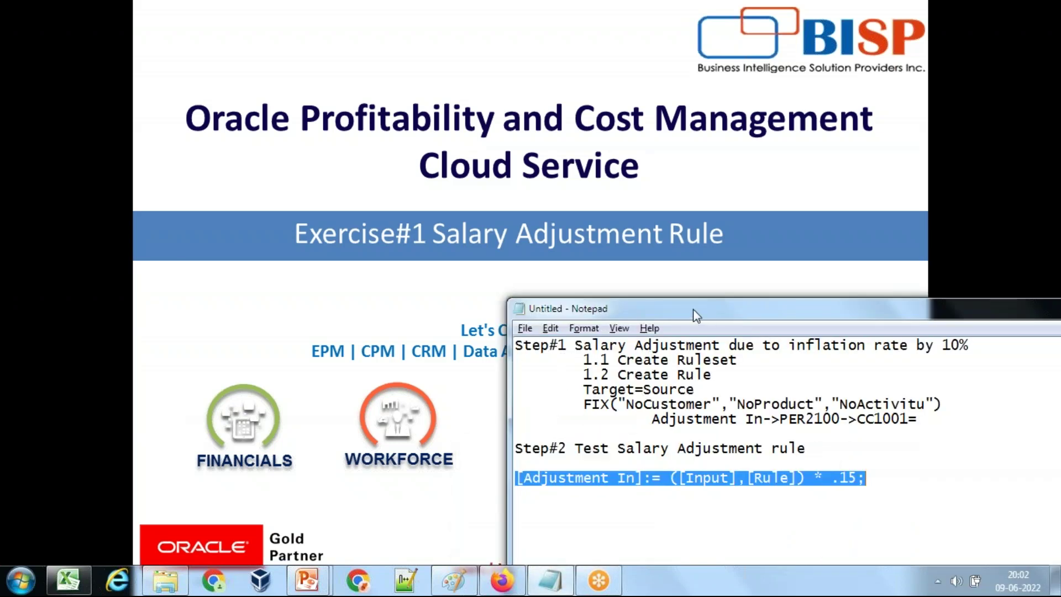
{"action": "left_click_drag", "start_coordinate": [694, 315], "coordinate": [440, 304]}
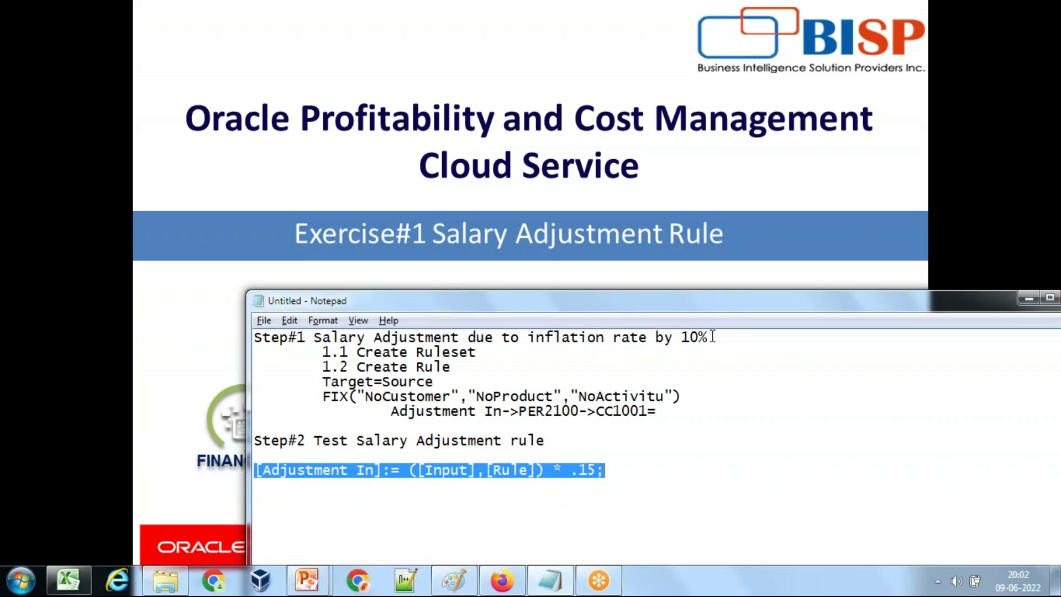
{"action": "left_click_drag", "start_coordinate": [710, 337], "coordinate": [656, 337]}
{"action": "left_click_drag", "start_coordinate": [584, 337], "coordinate": [254, 338]}
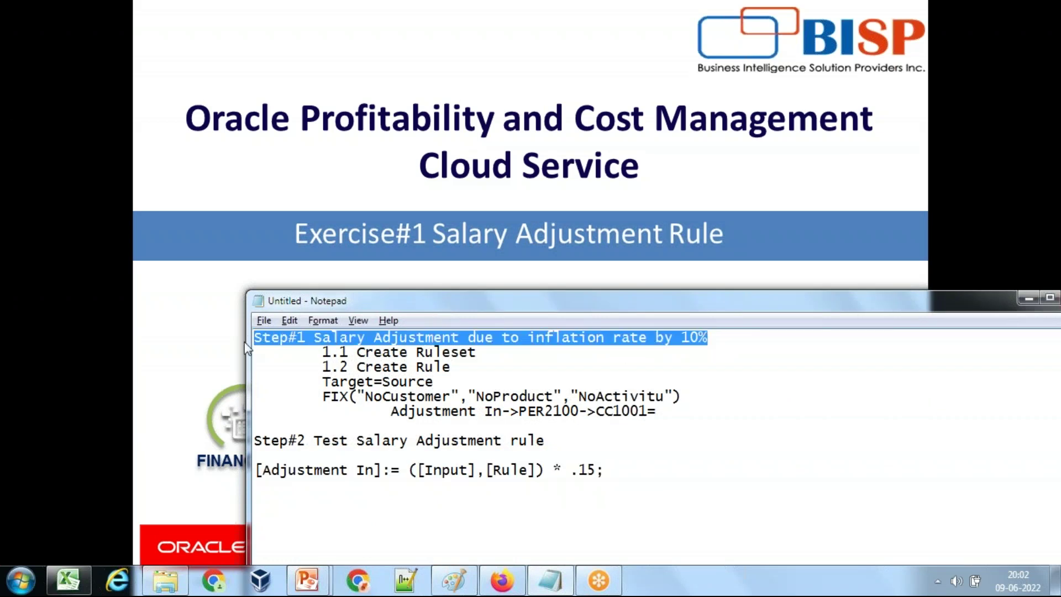
{"action": "left_click_drag", "start_coordinate": [738, 342], "coordinate": [248, 335]}
{"action": "left_click_drag", "start_coordinate": [561, 440], "coordinate": [248, 441]}
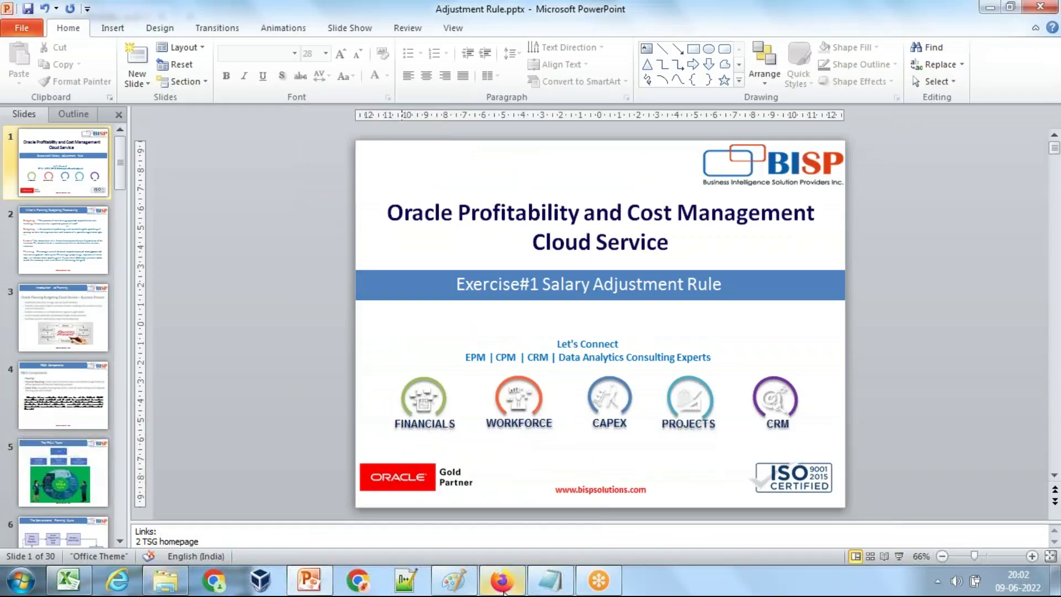
Switch to the EPM Cloud application and go to its rules management page
{"action": "left_click", "coordinate": [503, 591]}
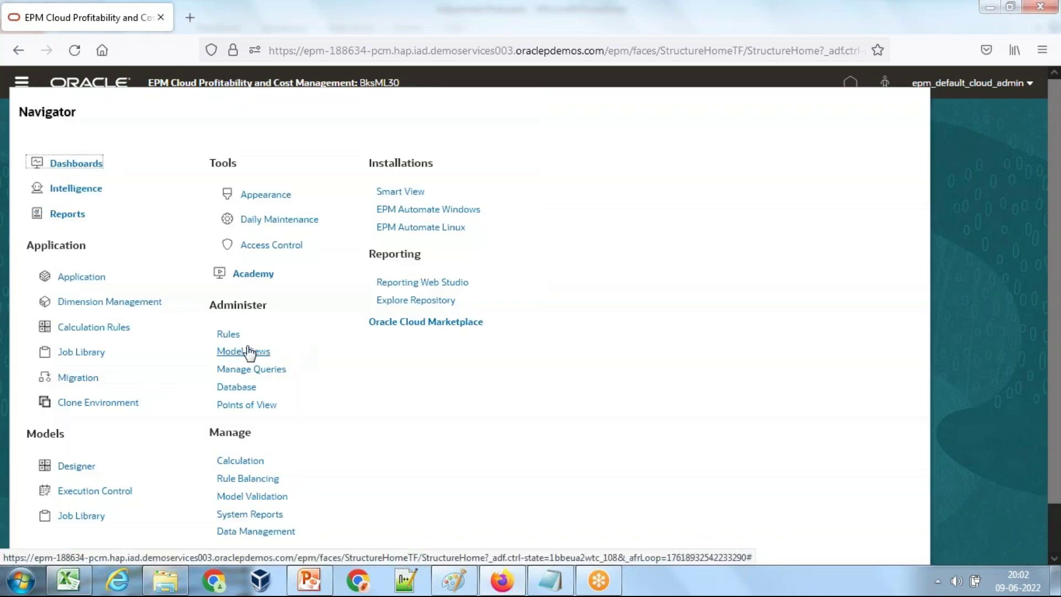
{"action": "left_click", "coordinate": [228, 335]}
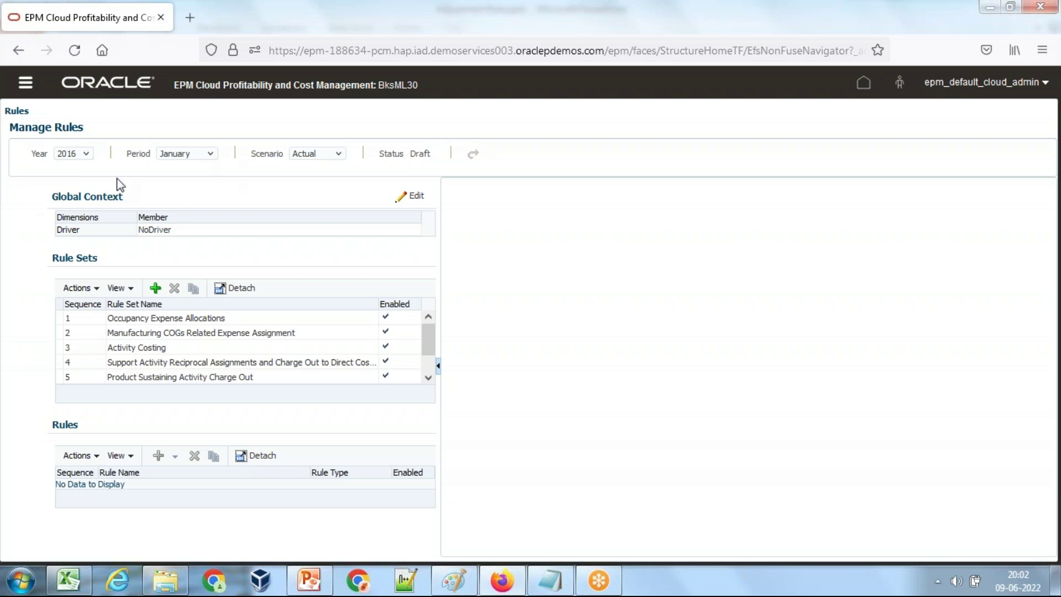
Add the enabled rule set 'Compensation and Salary Adj', describing it as covering all its adjustments rules
{"action": "left_click", "coordinate": [155, 288]}
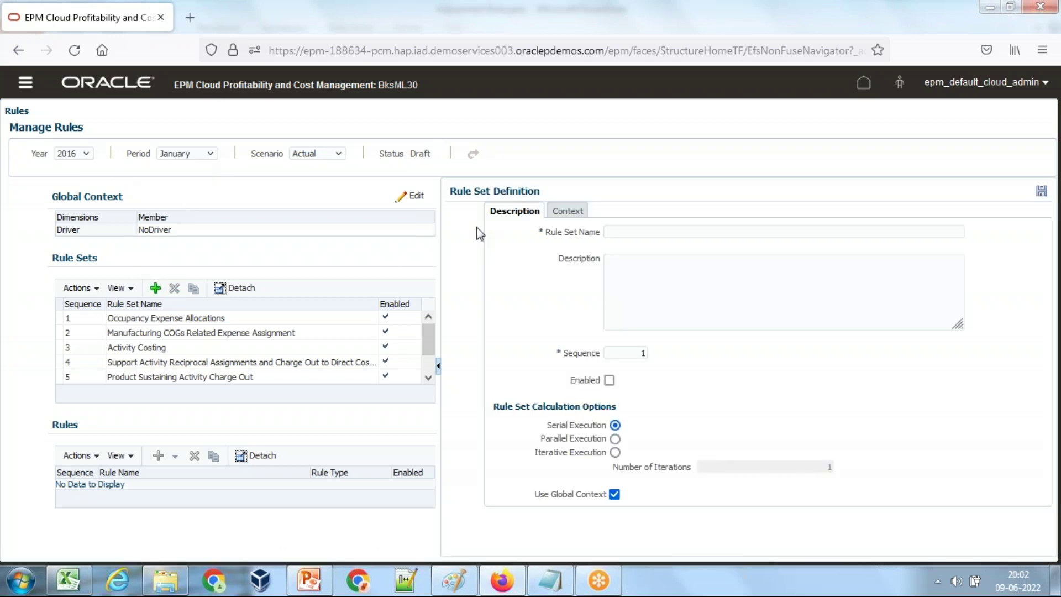
{"action": "left_click", "coordinate": [635, 231]}
{"action": "type", "text": "Comp"}
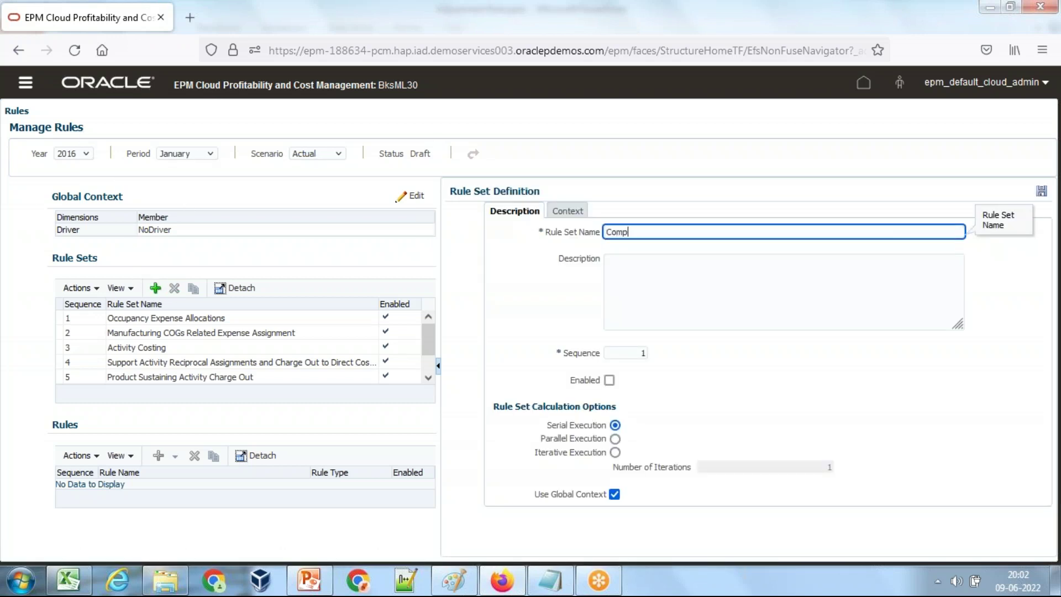
{"action": "type", "text": "ensation and Salary Adj"}
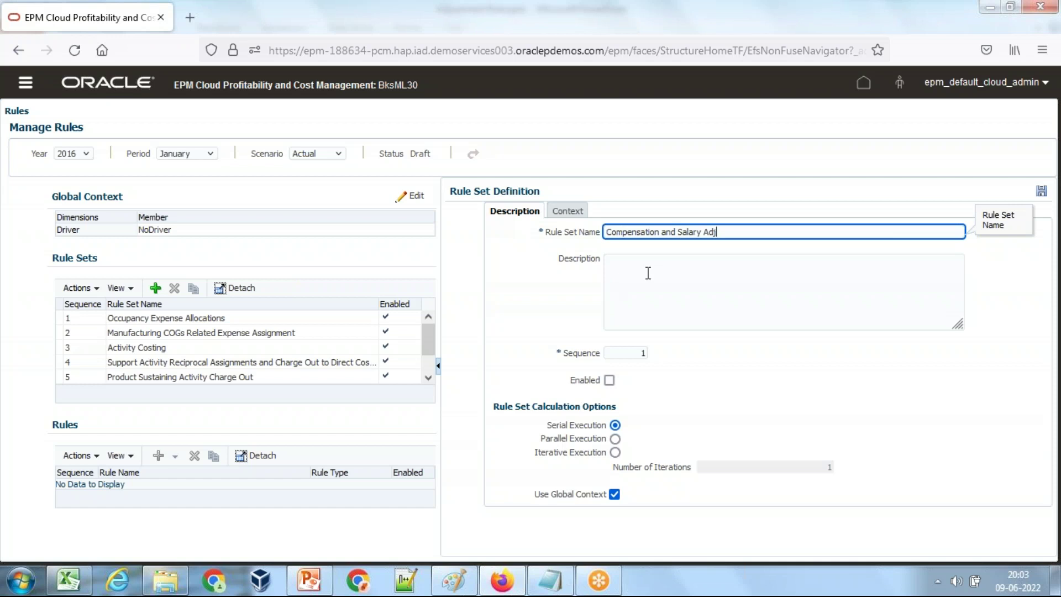
{"action": "left_click", "coordinate": [648, 273]}
{"action": "key", "text": "shift+Tab"}
{"action": "key", "text": "ctrl+c"}
{"action": "left_click", "coordinate": [646, 290]}
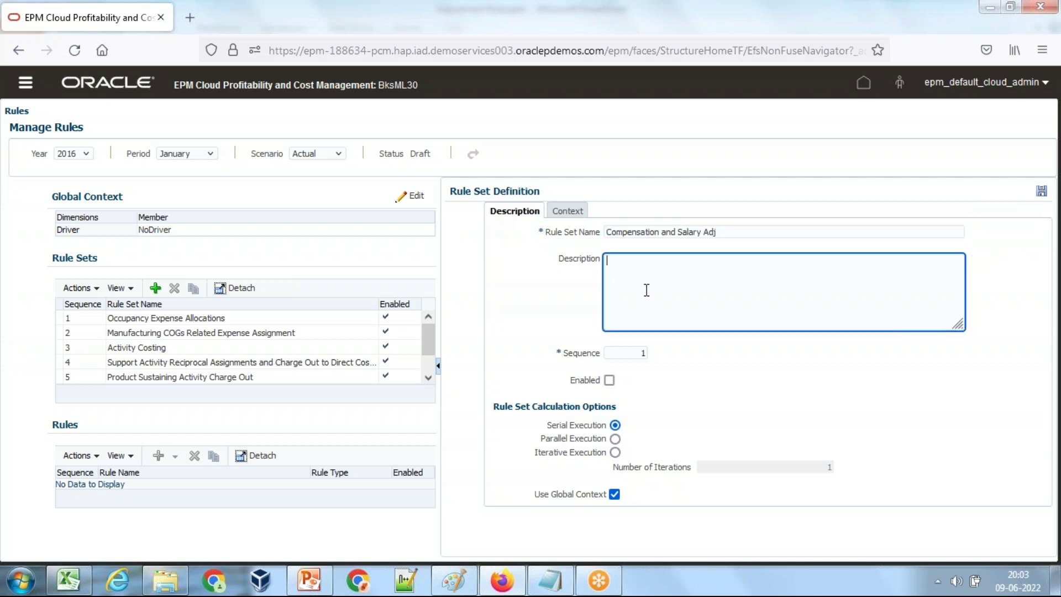
{"action": "type", "text": "All"}
{"action": "key", "text": "ctrl+v"}
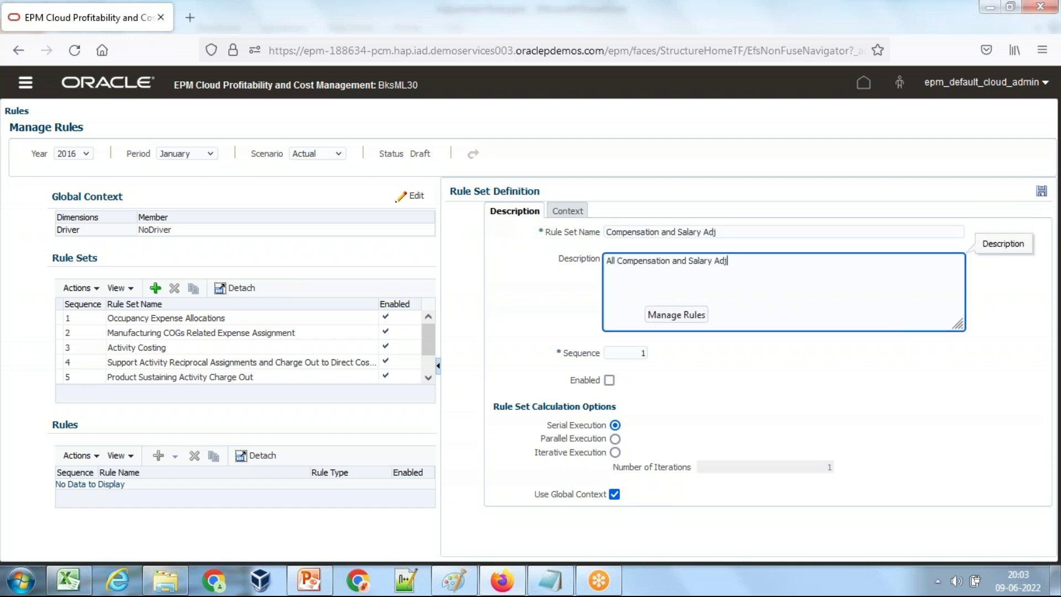
{"action": "type", "text": "ustments rules"}
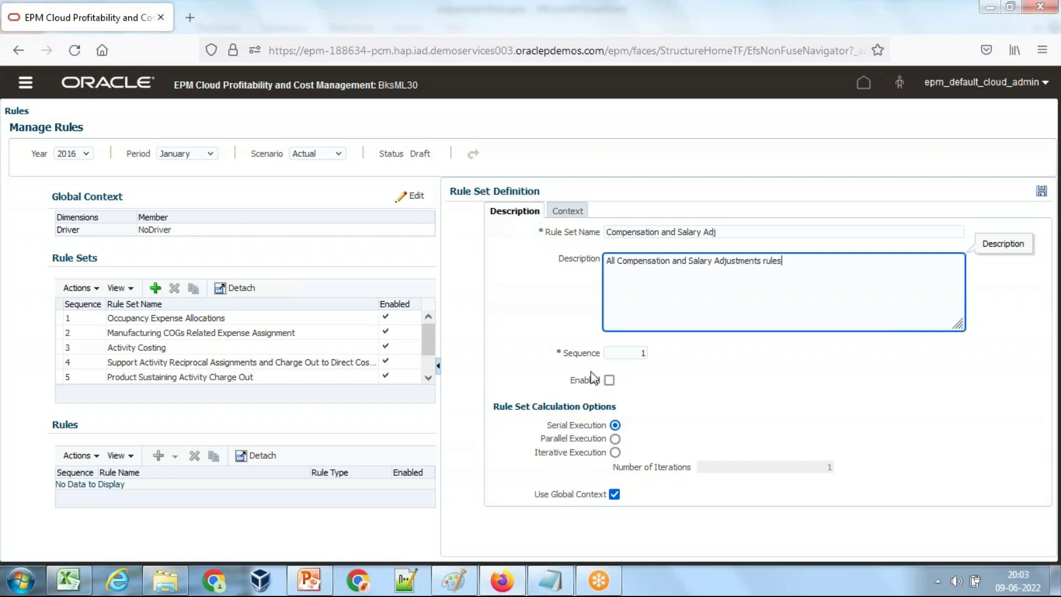
{"action": "left_click", "coordinate": [609, 380]}
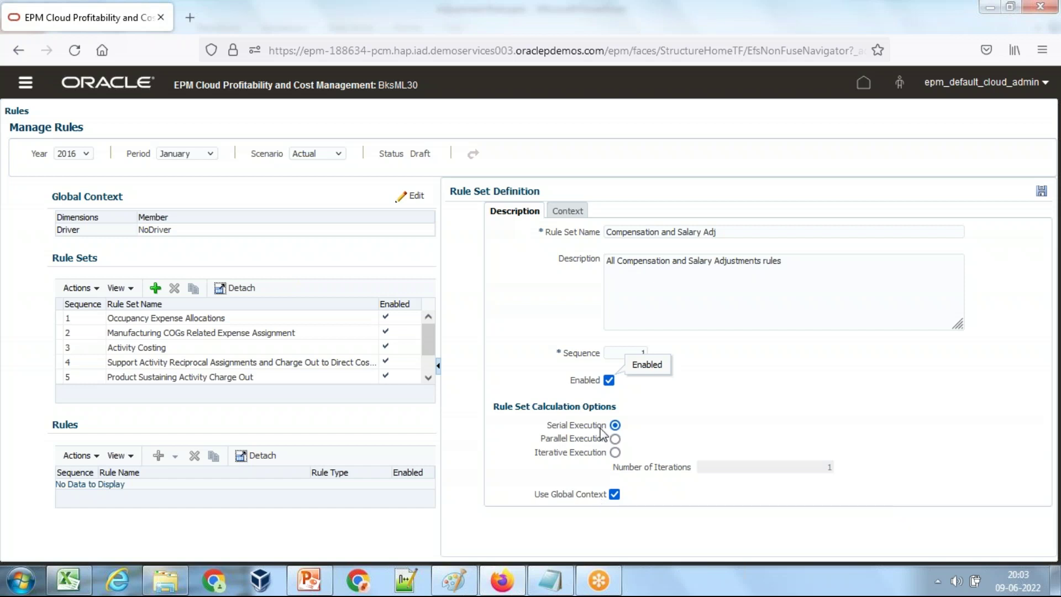
Set the rule set context to NoActivity for Activity and NoCustomer for Customer
{"action": "left_click", "coordinate": [569, 212]}
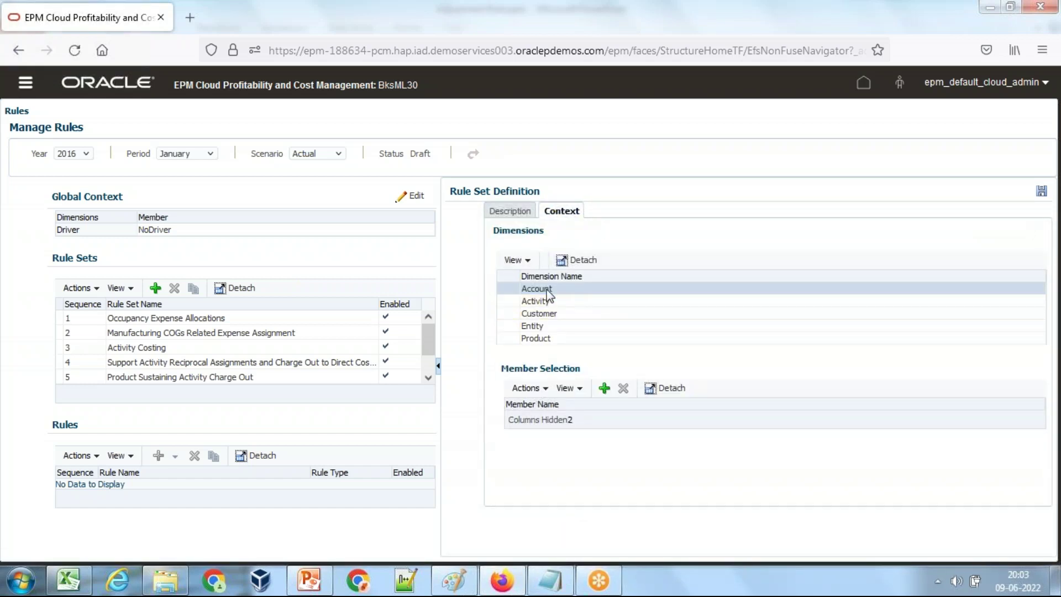
{"action": "left_click", "coordinate": [563, 302]}
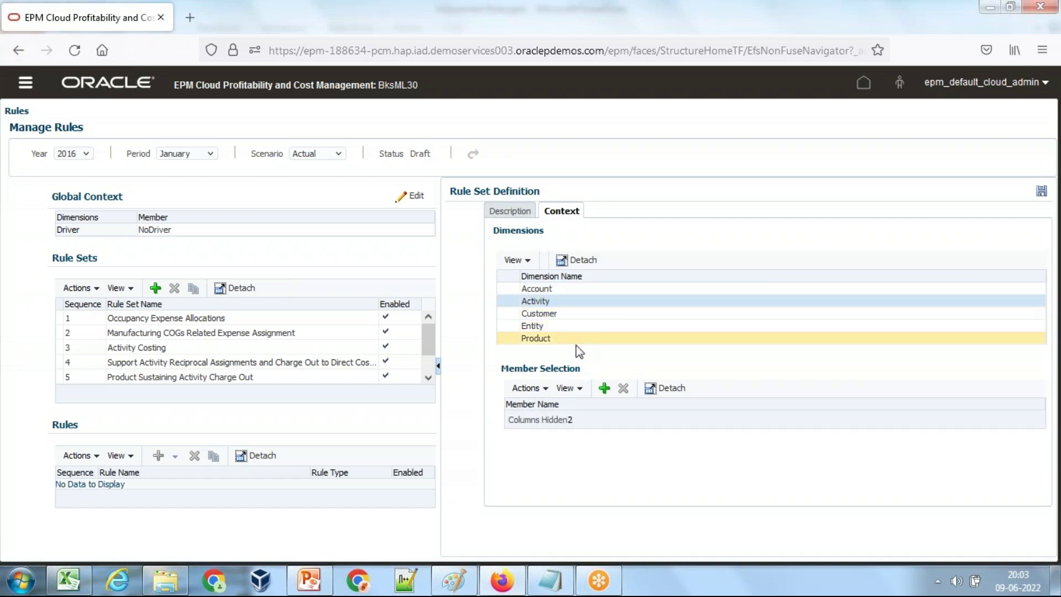
{"action": "left_click", "coordinate": [605, 387]}
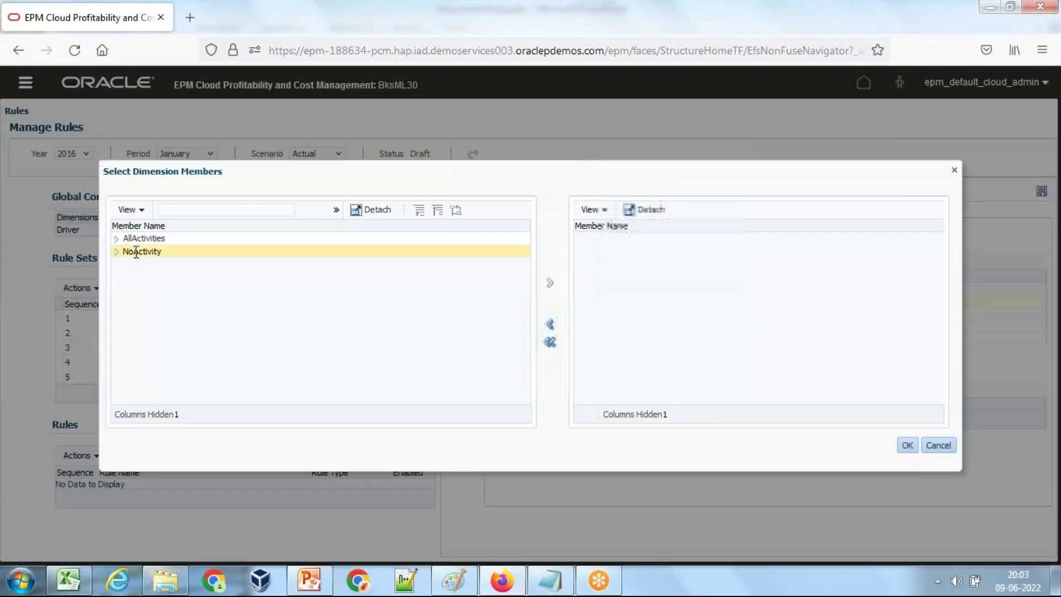
{"action": "left_click", "coordinate": [133, 252]}
{"action": "left_click", "coordinate": [552, 283]}
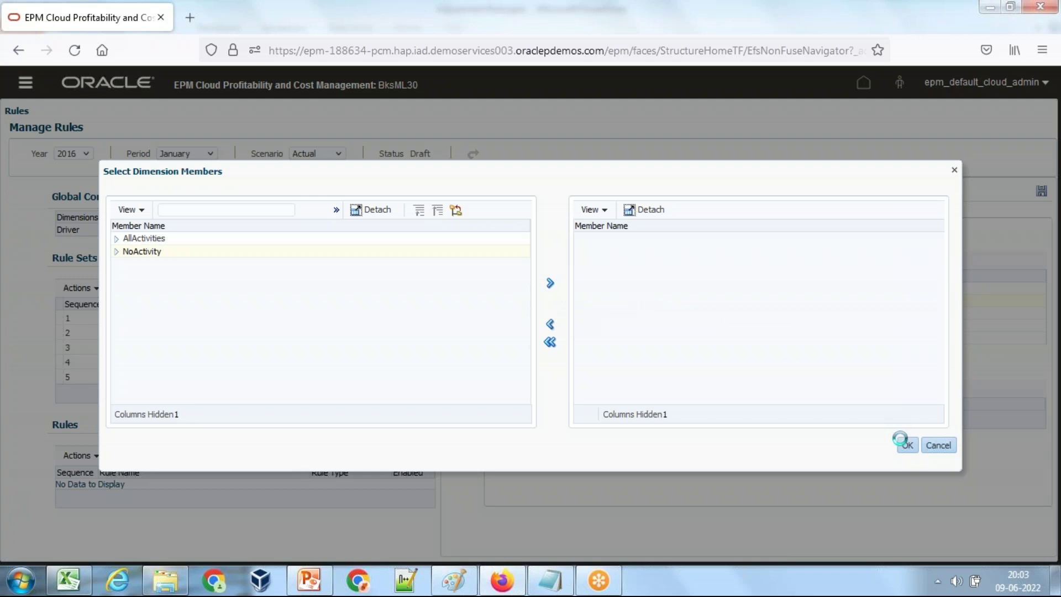
{"action": "left_click", "coordinate": [907, 445]}
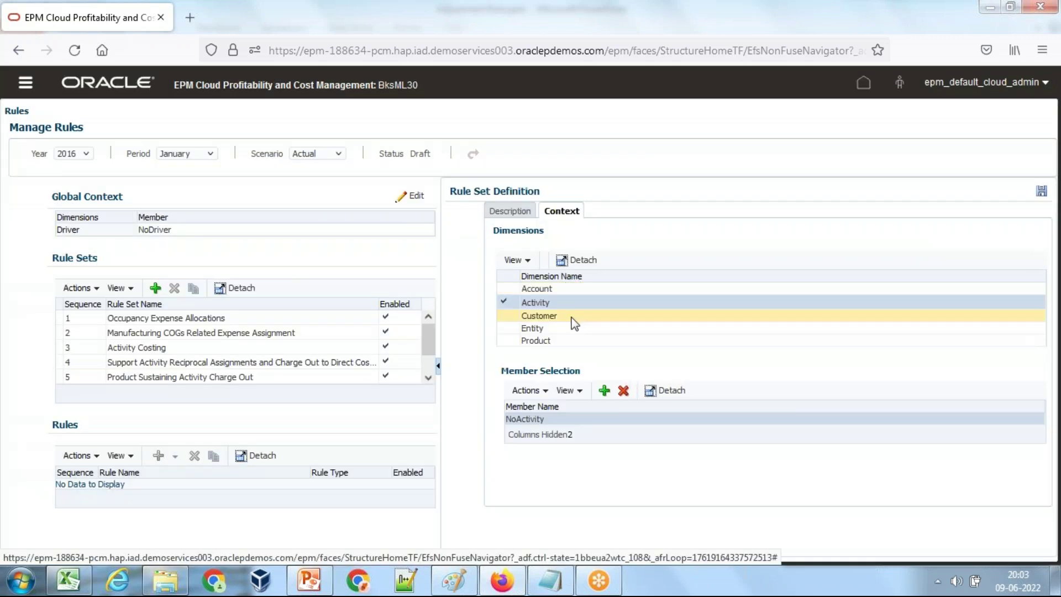
{"action": "left_click", "coordinate": [576, 315]}
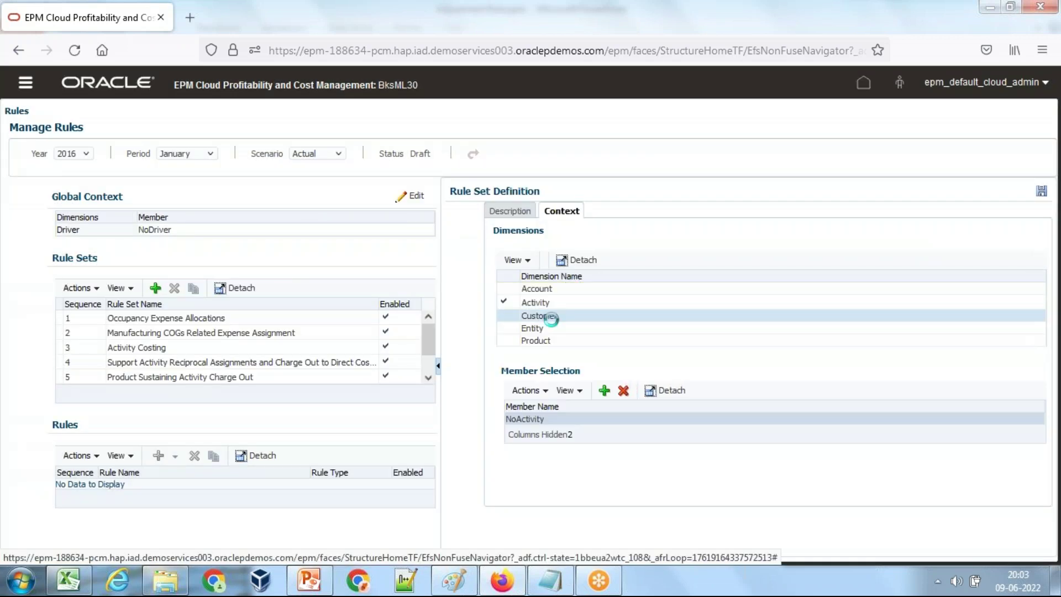
{"action": "left_click", "coordinate": [604, 390]}
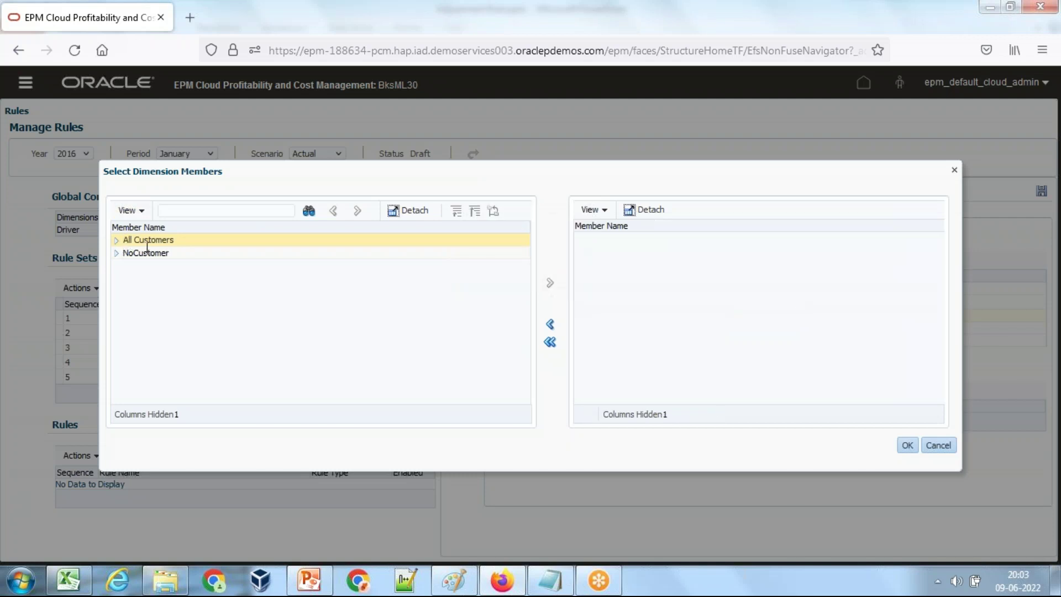
{"action": "left_click", "coordinate": [163, 252]}
{"action": "left_click", "coordinate": [551, 284]}
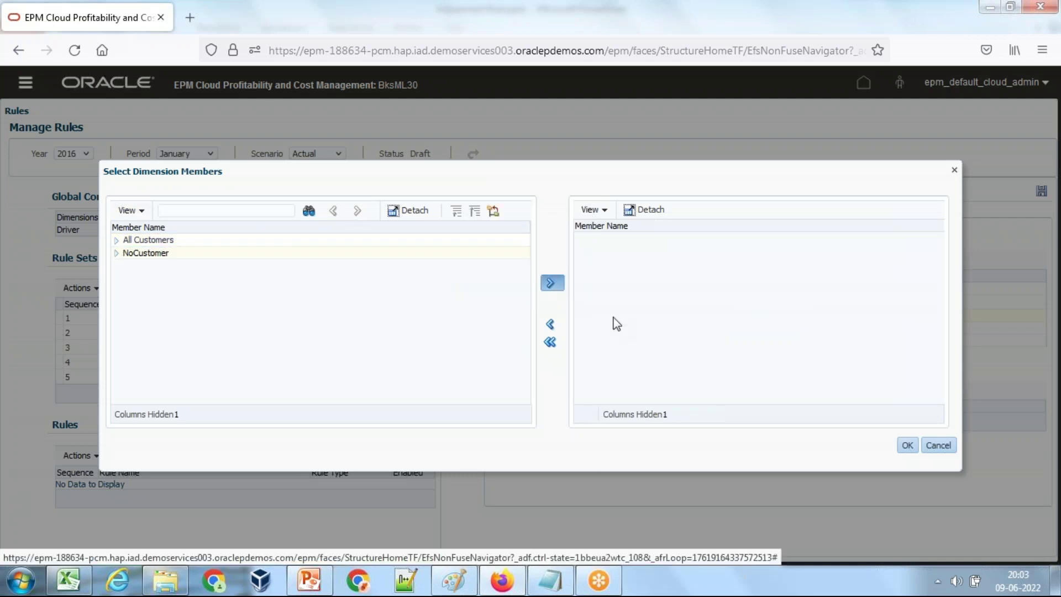
{"action": "left_click", "coordinate": [907, 445]}
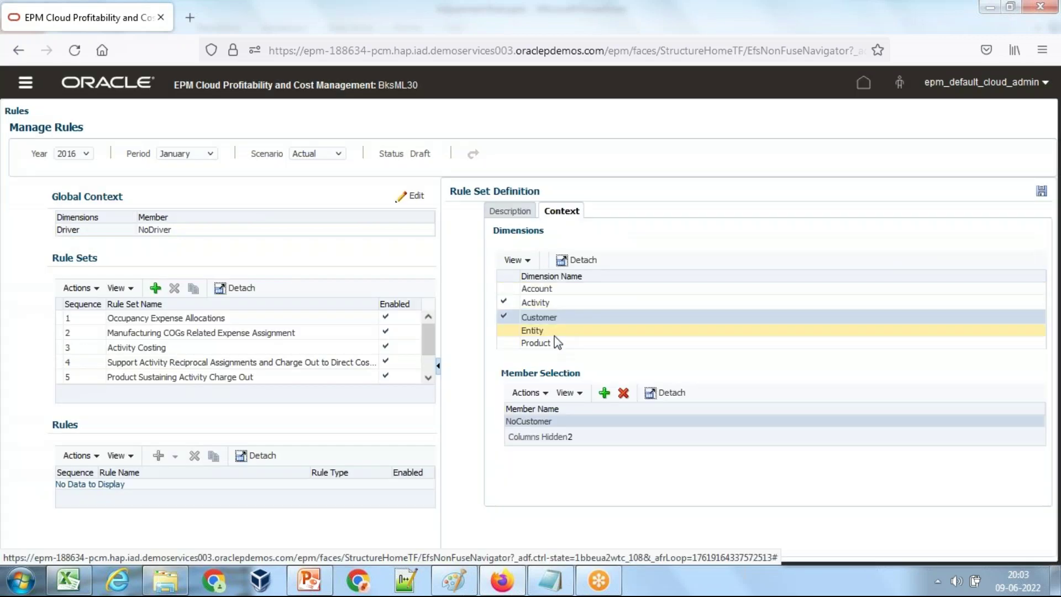
Add NoProduct as the Product context member and save the rule set
{"action": "left_click", "coordinate": [544, 342]}
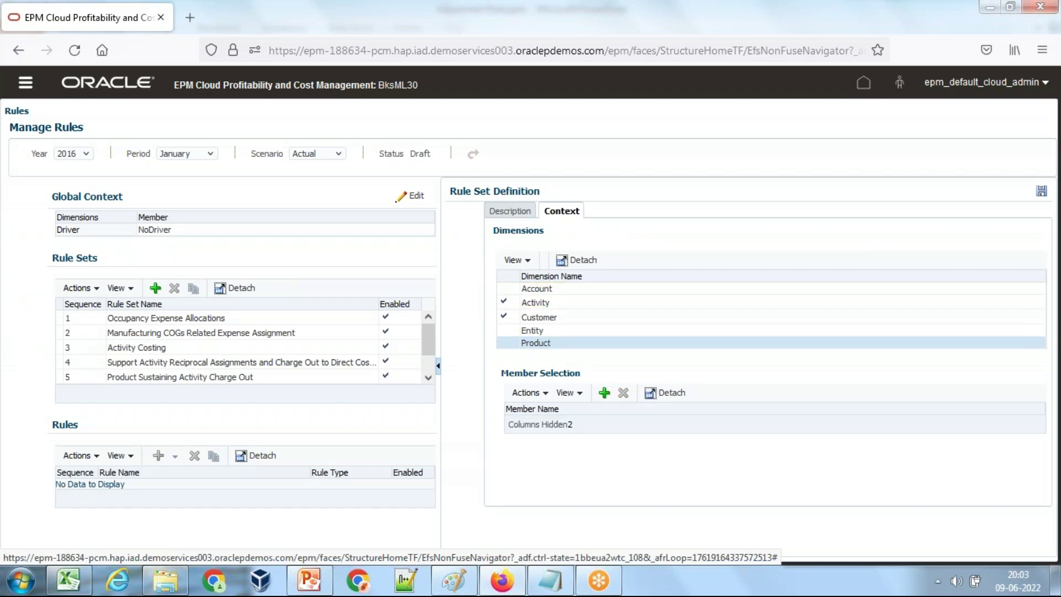
{"action": "left_click", "coordinate": [604, 392]}
{"action": "left_click", "coordinate": [138, 253]}
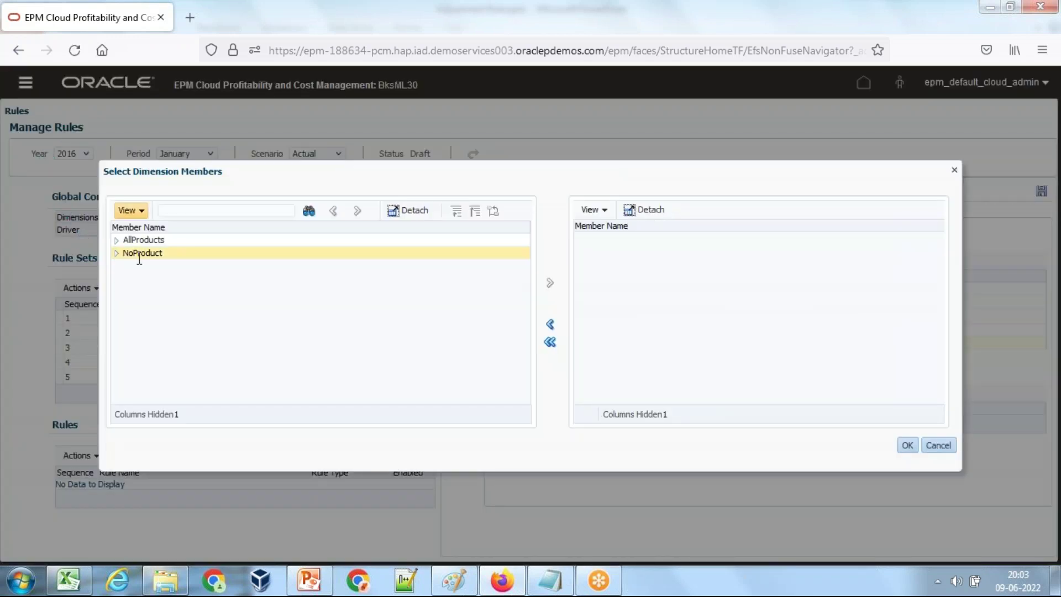
{"action": "left_click", "coordinate": [549, 283]}
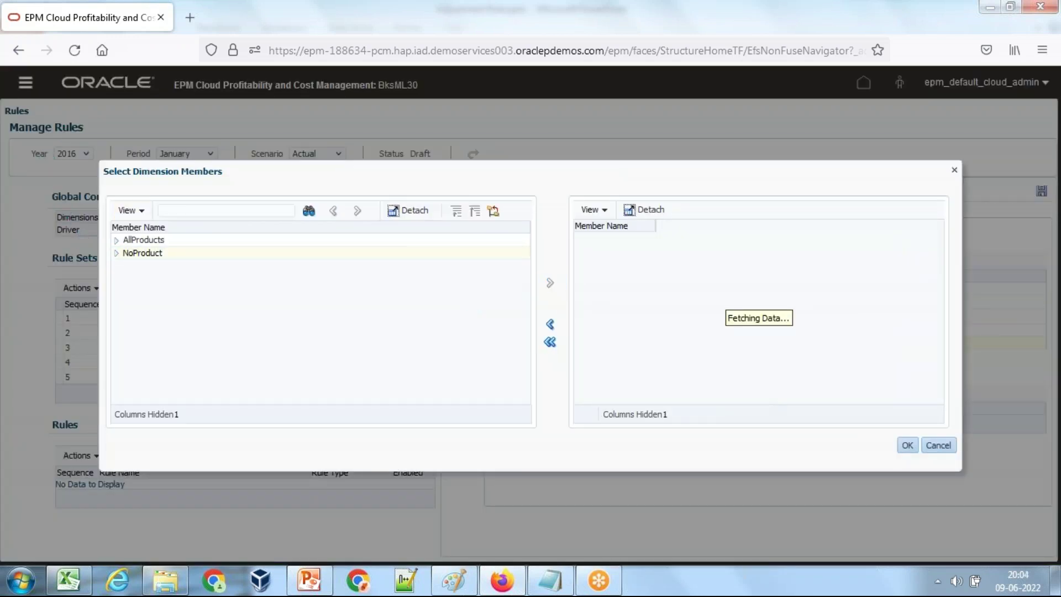
{"action": "left_click", "coordinate": [907, 445]}
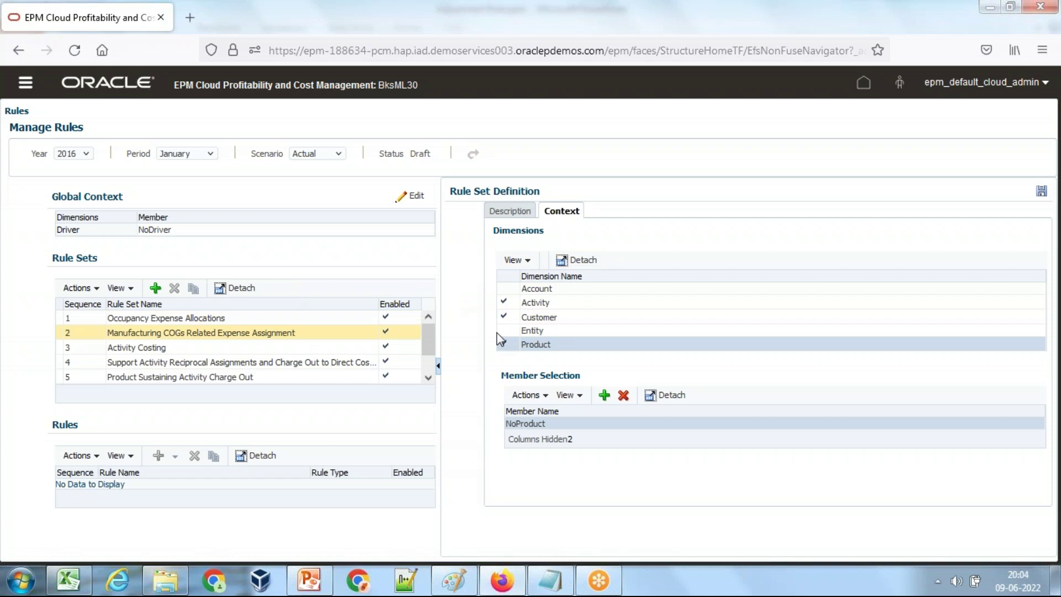
{"action": "left_click", "coordinate": [1041, 191]}
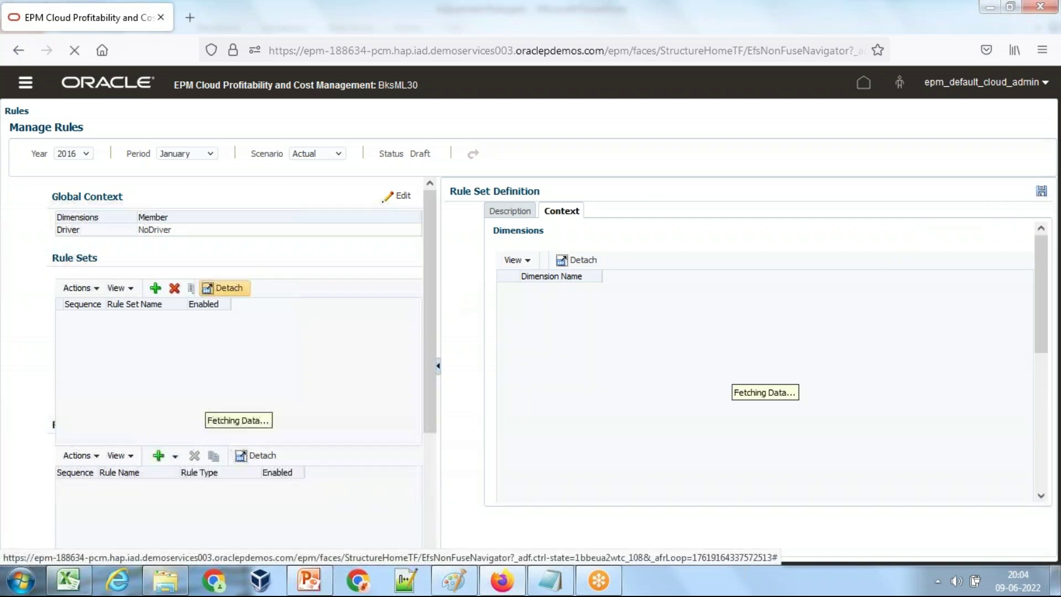
Add an enabled Custom Calculation rule Salary_Adj described 'Salary Adjustment by 10% due to inflation alignment'
{"action": "left_click", "coordinate": [159, 457]}
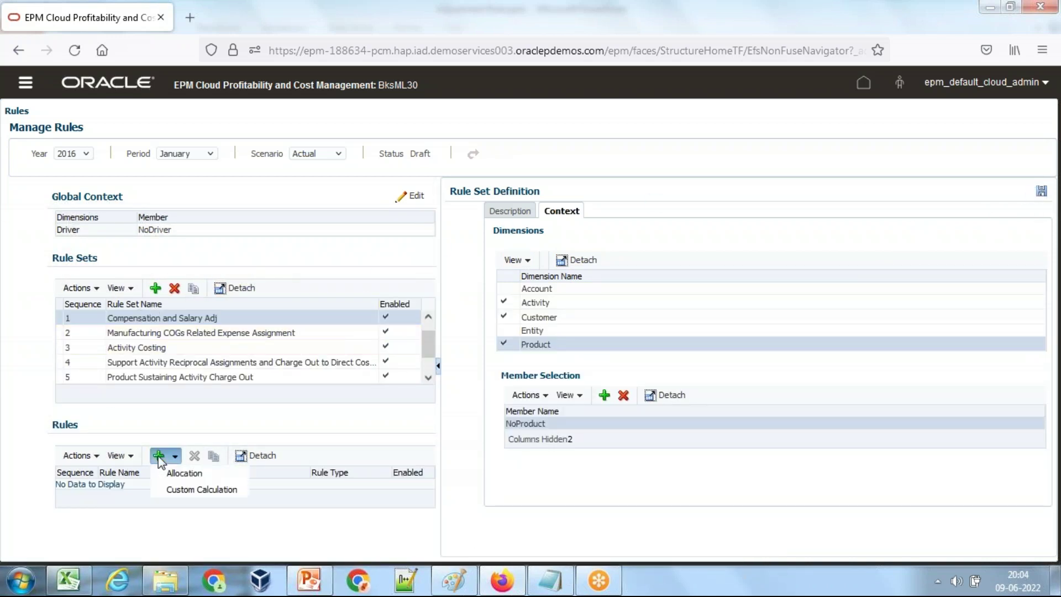
{"action": "left_click", "coordinate": [216, 489]}
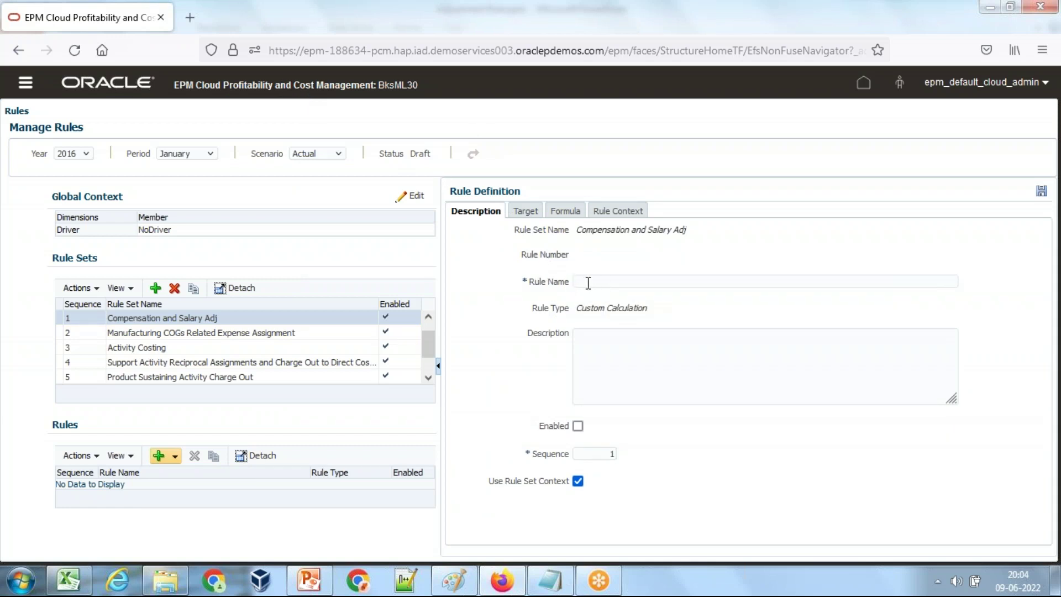
{"action": "left_click", "coordinate": [588, 282]}
{"action": "type", "text": "Sal"}
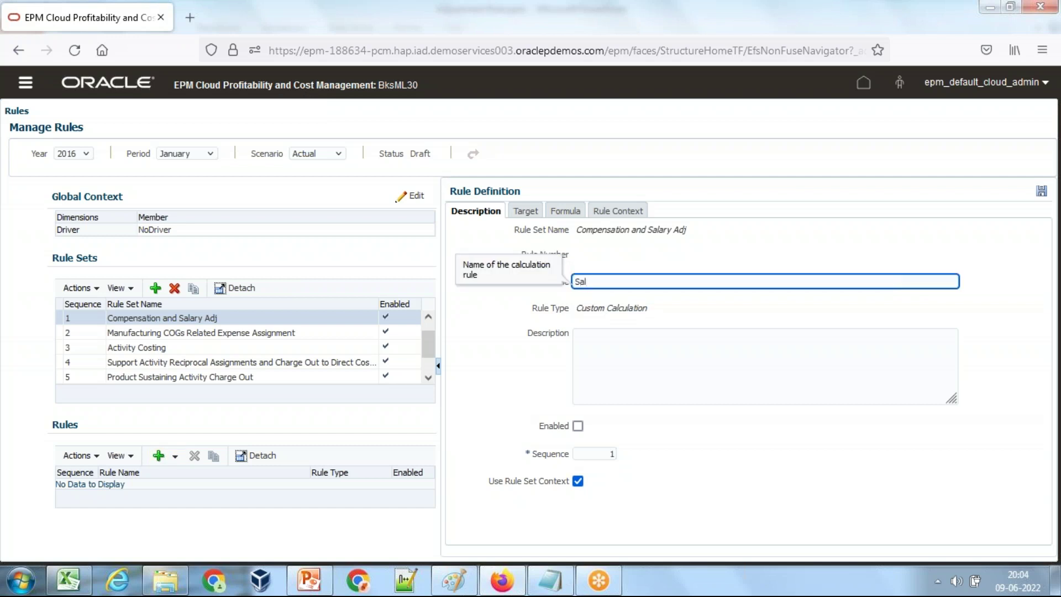
{"action": "type", "text": "r"}
{"action": "type", "text": "ary"}
{"action": "type", "text": "_Adj"}
{"action": "left_click", "coordinate": [604, 365]}
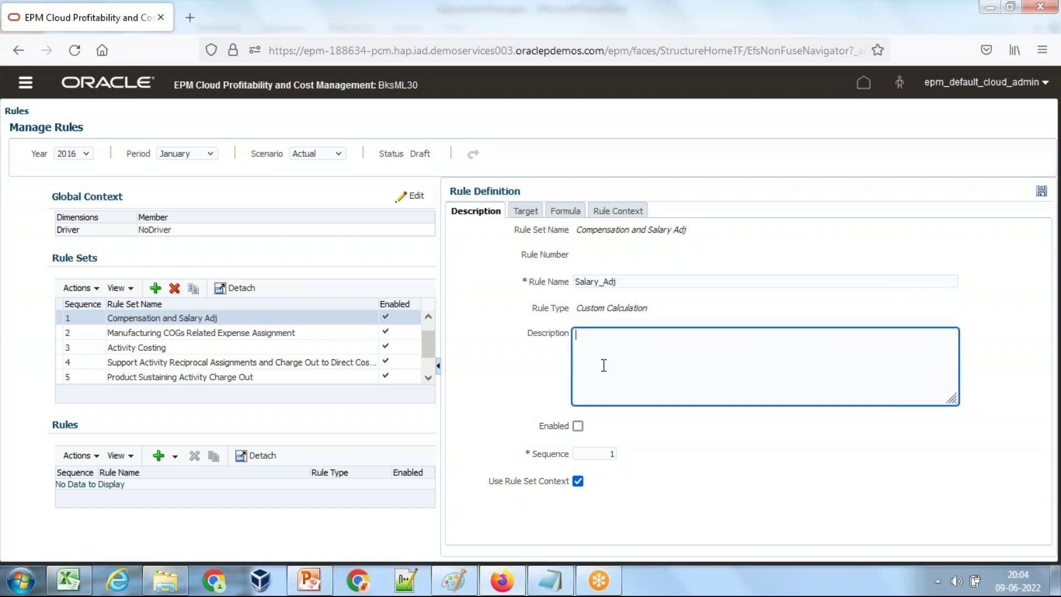
{"action": "type", "text": "Salary Adj"}
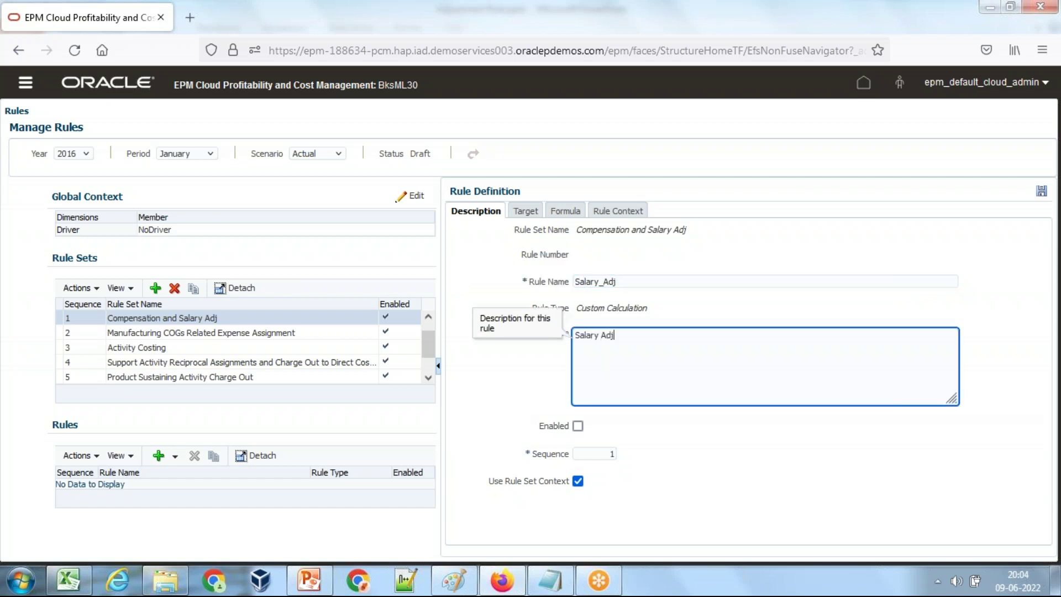
{"action": "type", "text": "ustment"}
{"action": "type", "text": " by 10% "}
{"action": "type", "text": "due to "}
{"action": "type", "text": "inflation alig"}
{"action": "type", "text": "nment"}
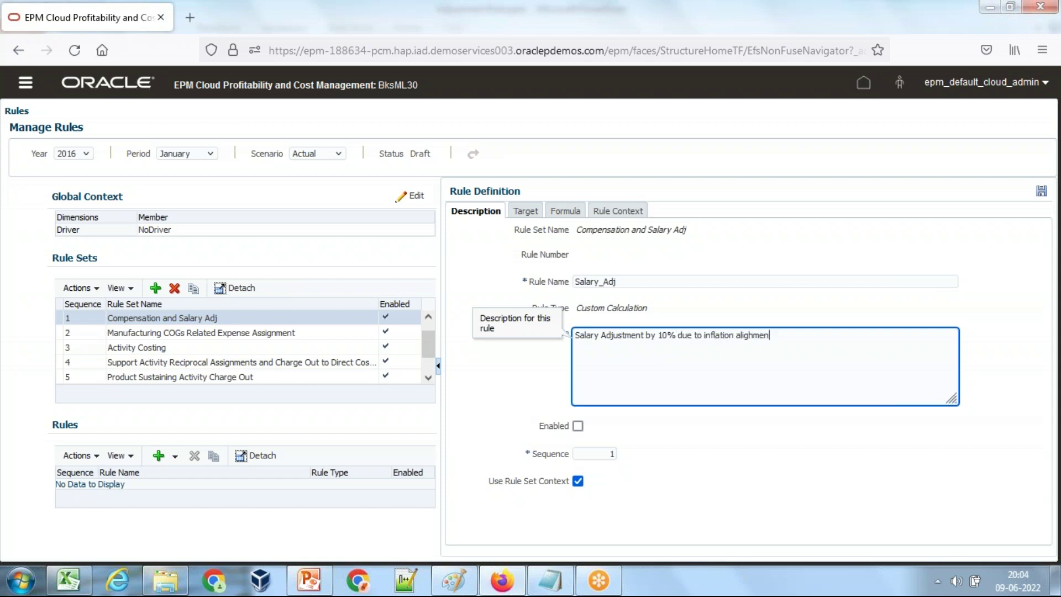
{"action": "key", "text": "BackSpace"}
{"action": "key", "text": "BackSpace"}
{"action": "key", "text": "BackSpace"}
{"action": "key", "text": "BackSpace"}
{"action": "key", "text": "BackSpace"}
{"action": "left_click", "coordinate": [577, 426]}
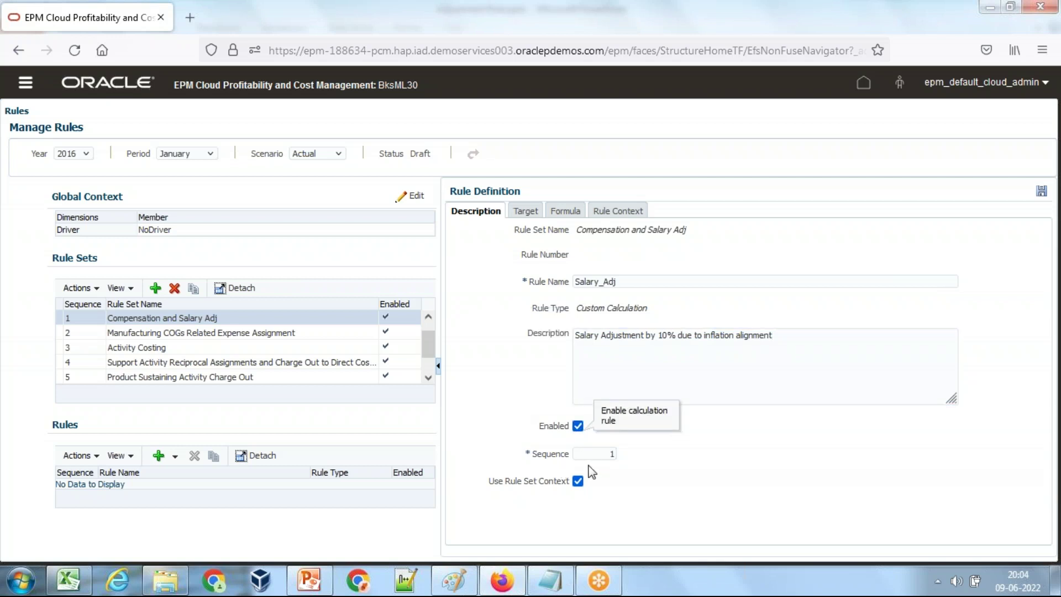
{"action": "left_click", "coordinate": [525, 212]}
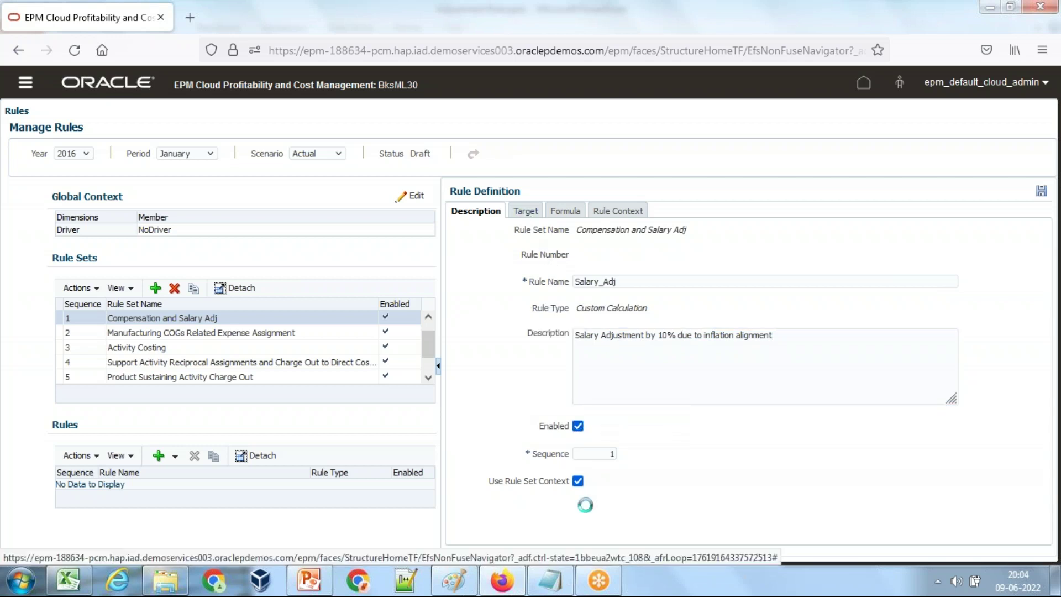
Highlight 'Source' in the notes' Target=Source line and park the notes on the right
{"action": "left_click", "coordinate": [550, 581]}
{"action": "left_click_drag", "start_coordinate": [529, 298], "coordinate": [620, 370]}
{"action": "left_click_drag", "start_coordinate": [466, 453], "coordinate": [520, 453]}
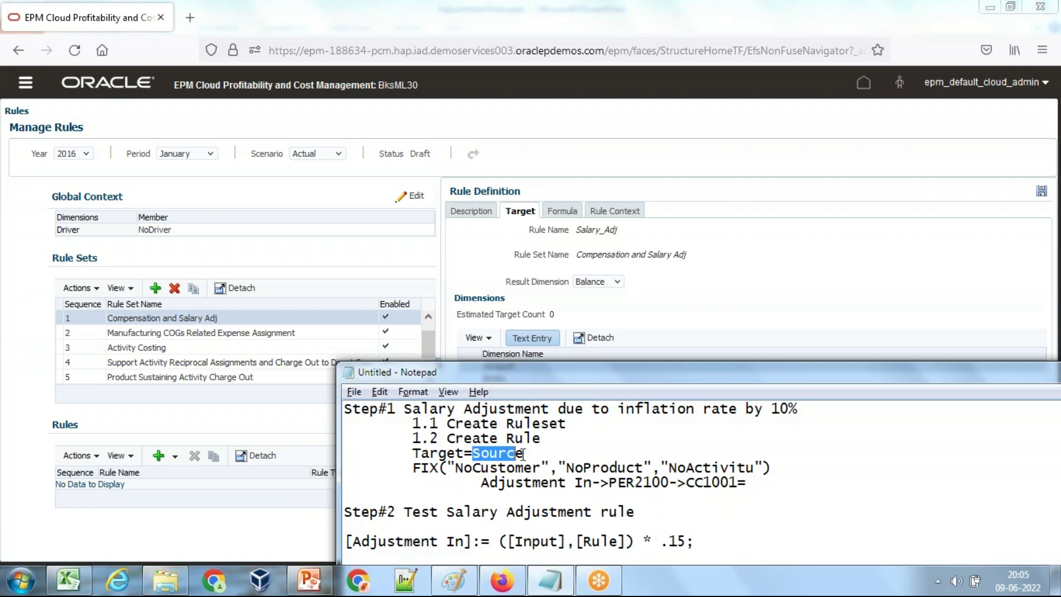
{"action": "left_click_drag", "start_coordinate": [549, 381], "coordinate": [905, 292]}
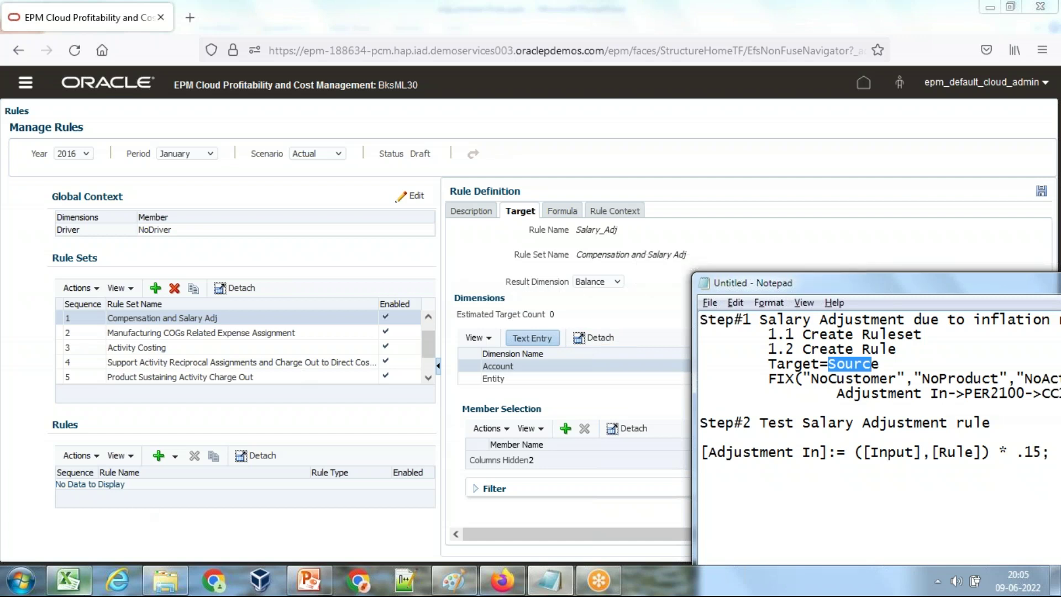
Review the Input through Allocation Out rows on Excel's Other Expense sheet, then return to EPM
{"action": "mouse_move", "coordinate": [84, 572]}
{"action": "left_click", "coordinate": [99, 497]}
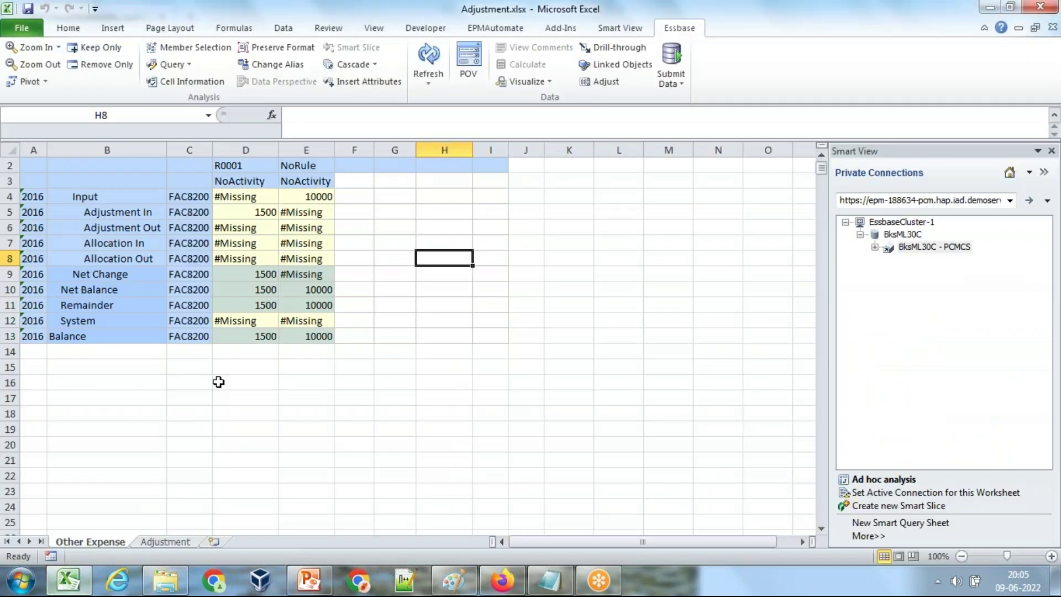
{"action": "left_click", "coordinate": [339, 338]}
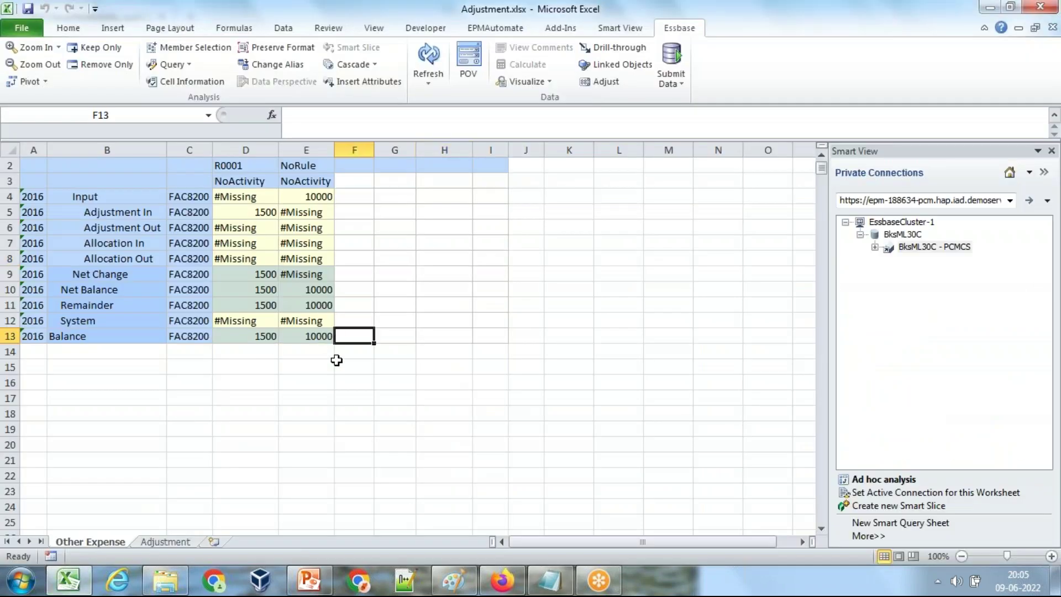
{"action": "left_click", "coordinate": [106, 199]}
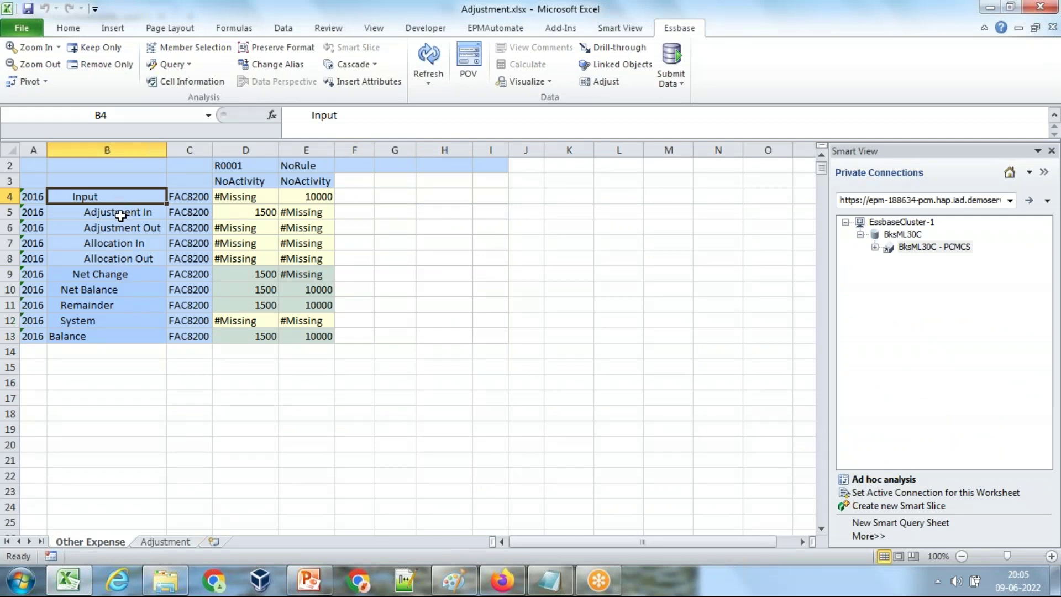
{"action": "left_click", "coordinate": [121, 216]}
{"action": "left_click", "coordinate": [115, 243]}
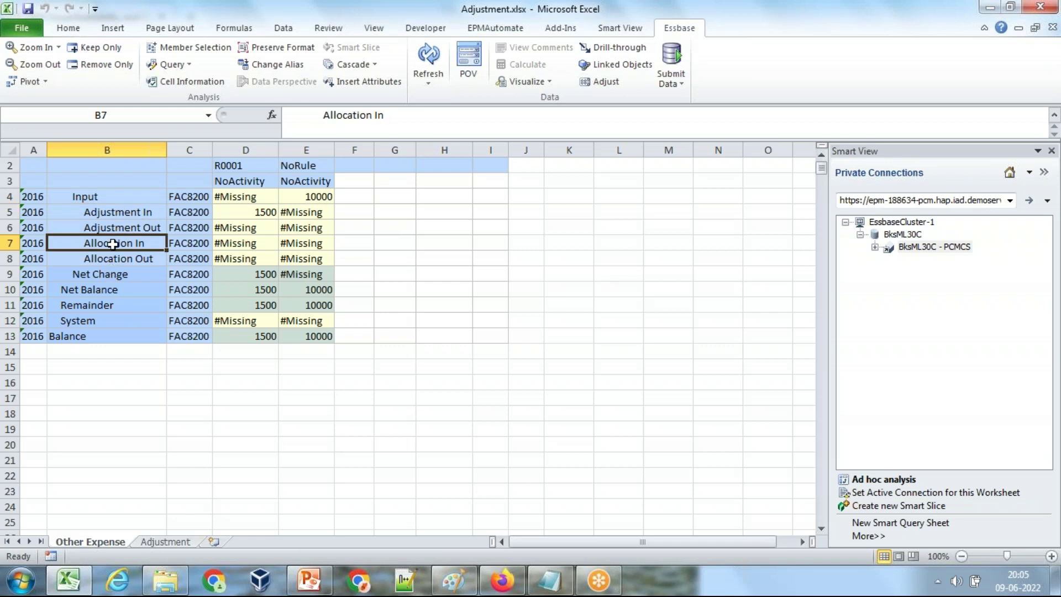
{"action": "left_click_drag", "start_coordinate": [122, 196], "coordinate": [121, 259]}
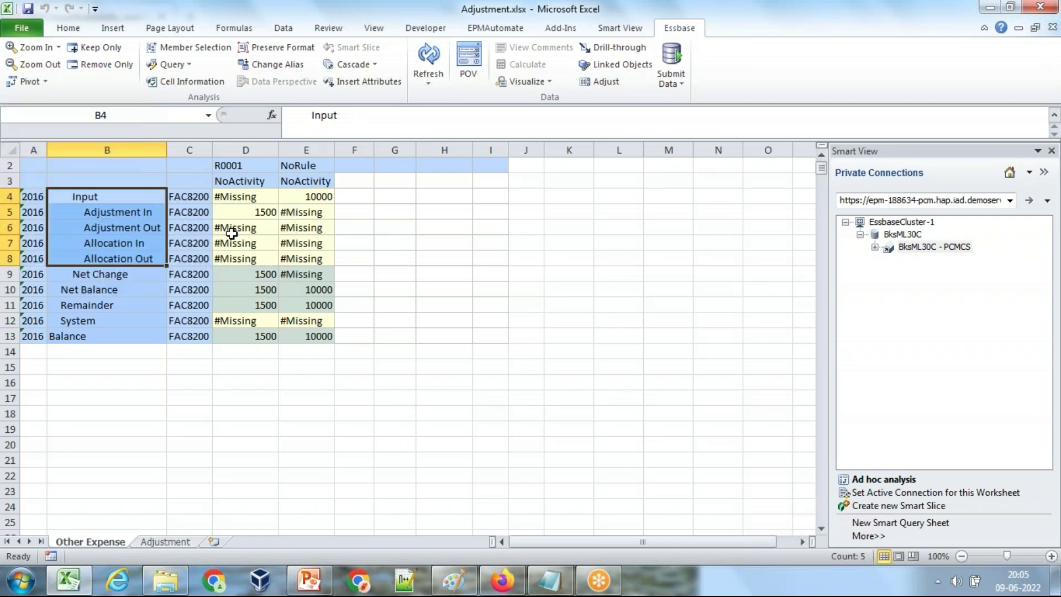
{"action": "left_click", "coordinate": [490, 242]}
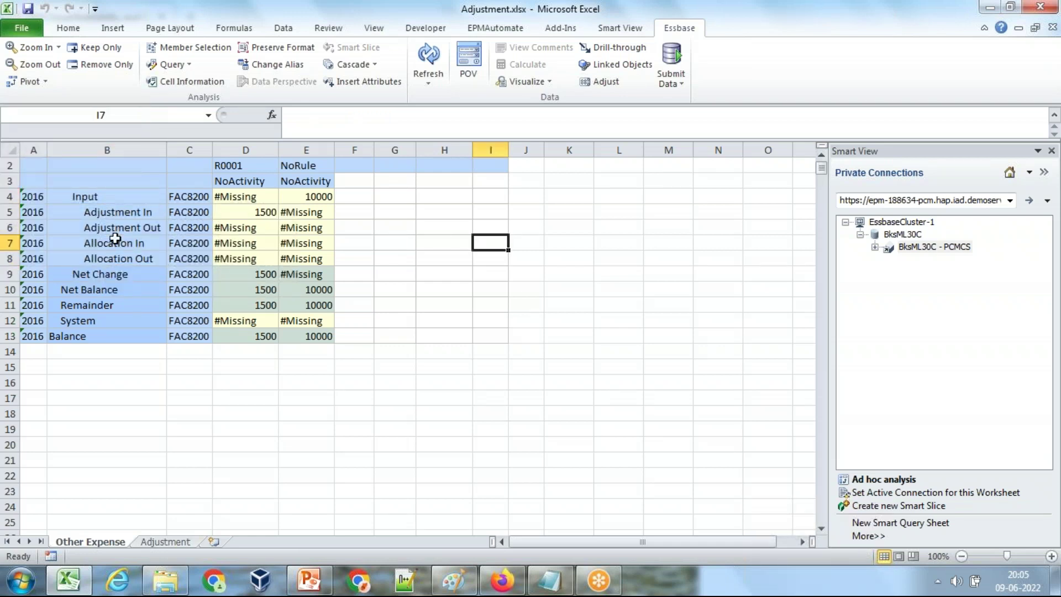
{"action": "left_click", "coordinate": [112, 200]}
{"action": "key", "text": "alt+Tab"}
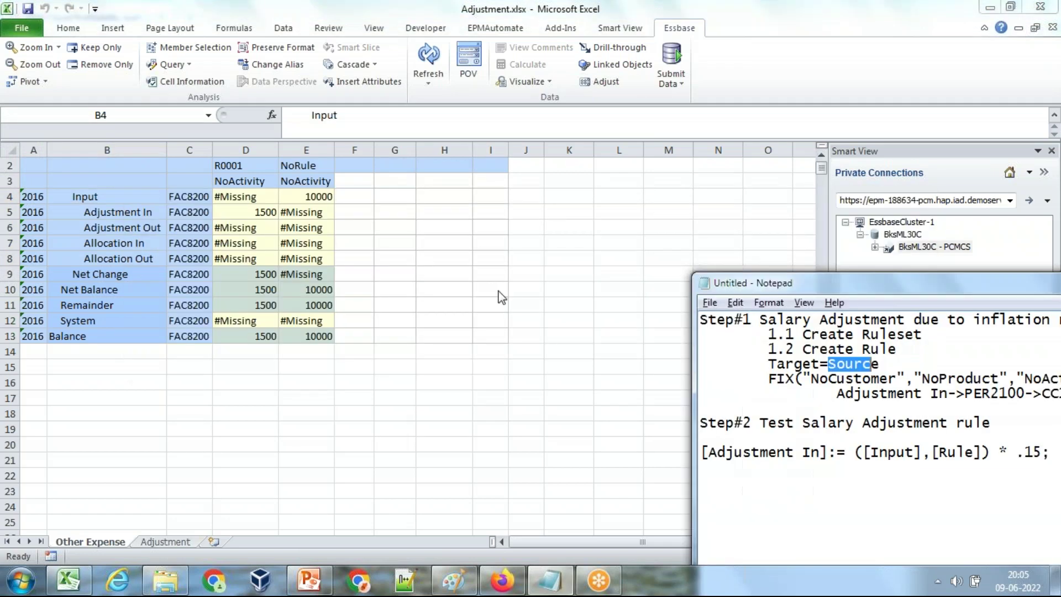
{"action": "left_click", "coordinate": [502, 580]}
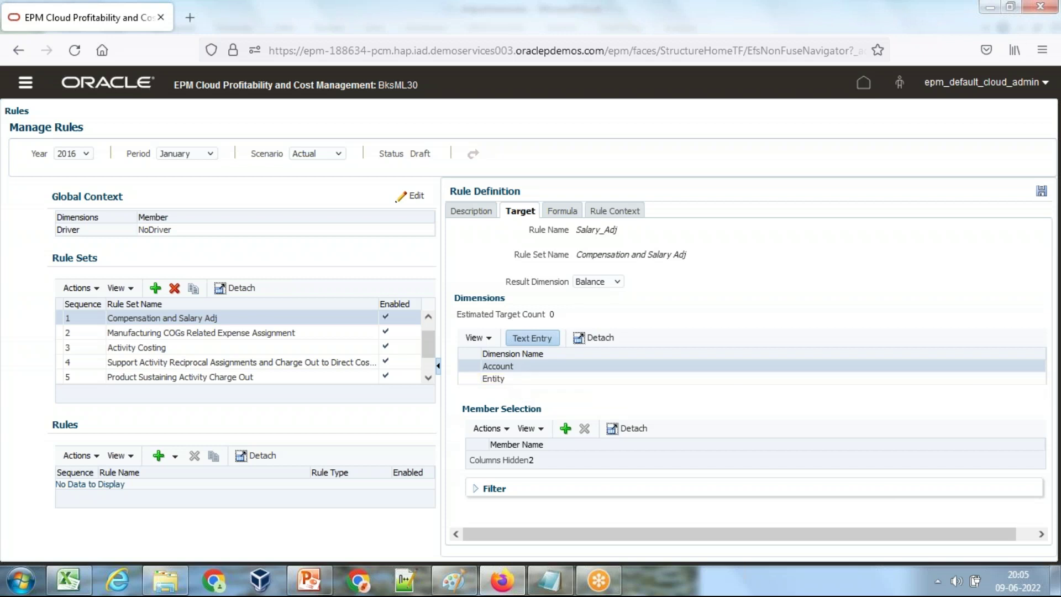
Fix 'NoActivitu' to 'NoActivity' in the notes' FIX line and bring the EPM page back
{"action": "left_click", "coordinate": [549, 580]}
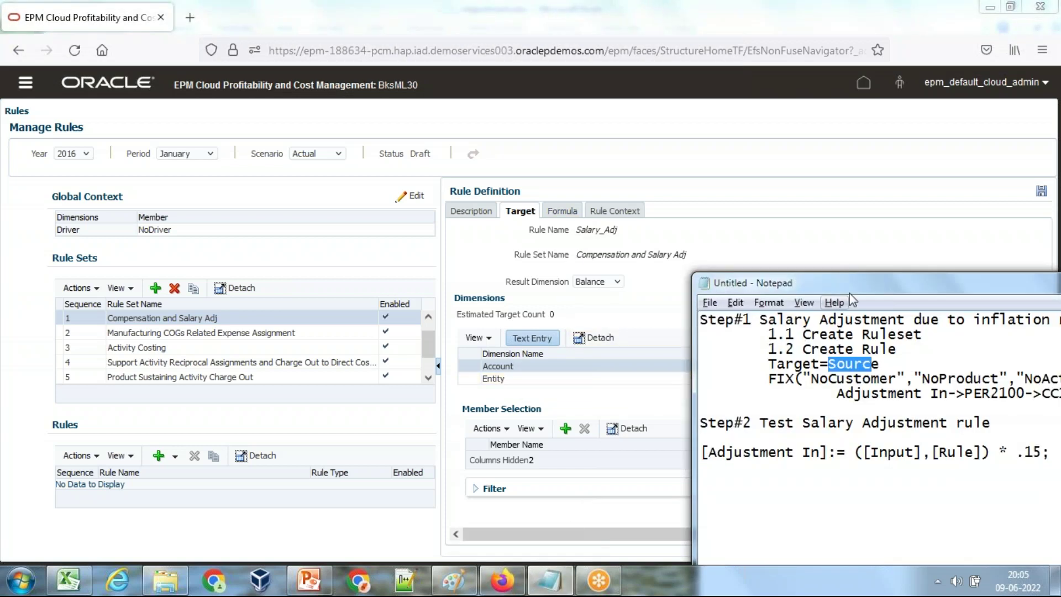
{"action": "left_click_drag", "start_coordinate": [851, 295], "coordinate": [561, 310]}
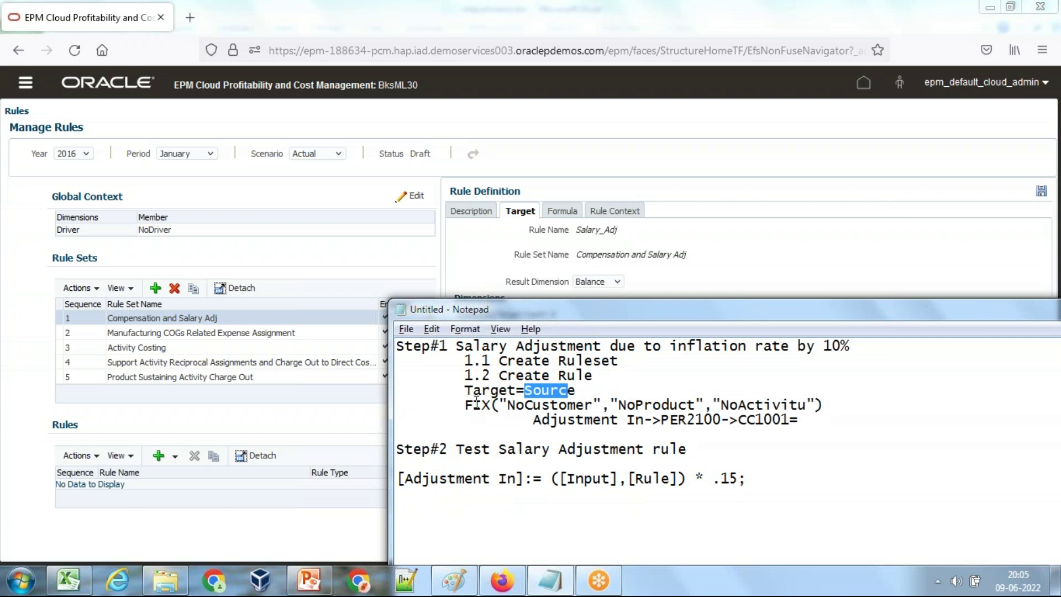
{"action": "left_click_drag", "start_coordinate": [465, 406], "coordinate": [829, 407]}
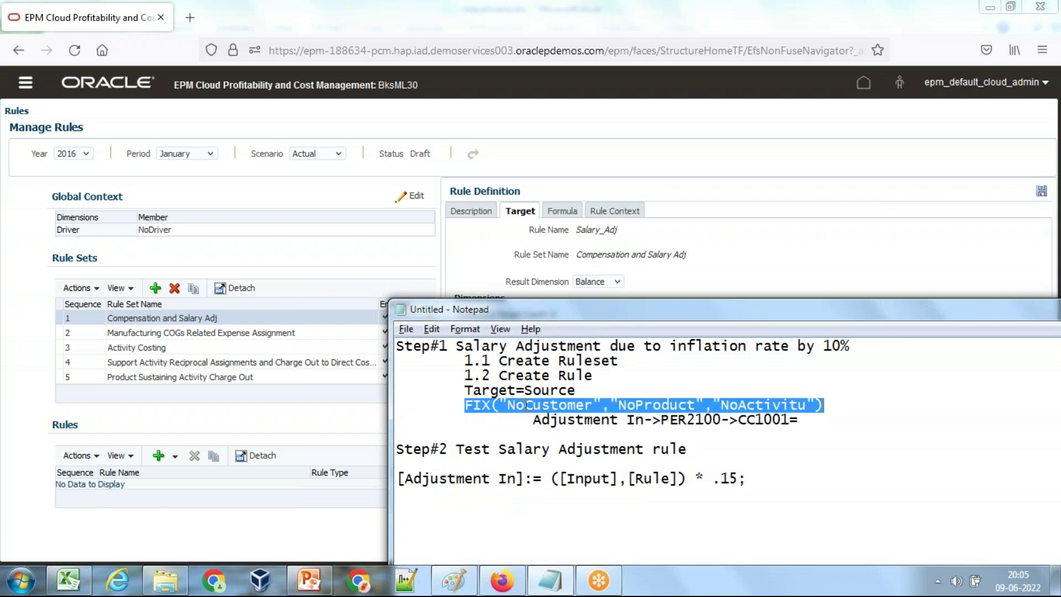
{"action": "left_click", "coordinate": [810, 407]}
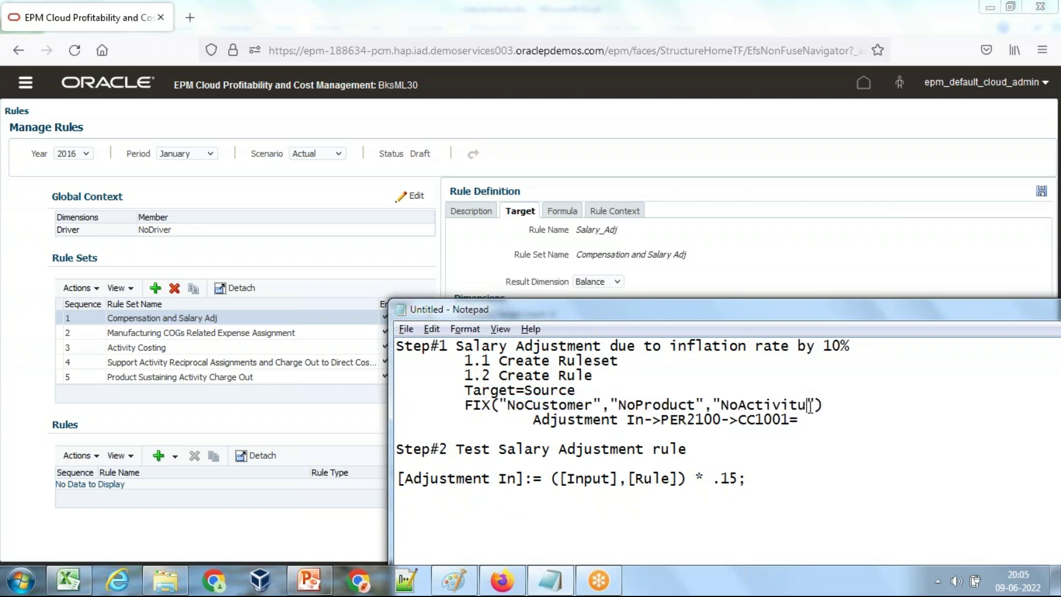
{"action": "key", "text": "BackSpace"}
{"action": "type", "text": "y"}
{"action": "left_click", "coordinate": [560, 224]}
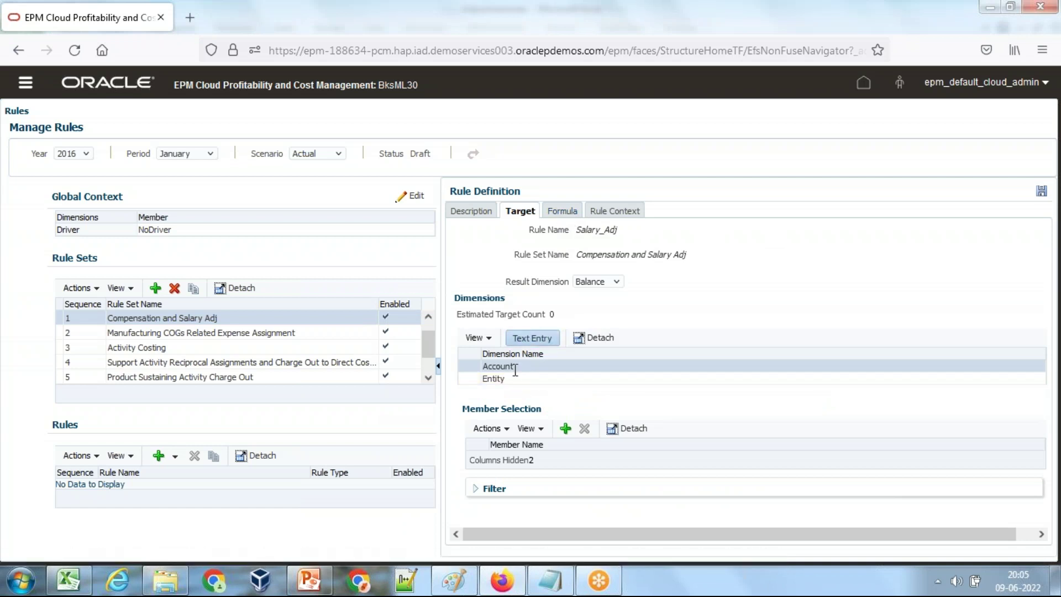
Check the FAC8200 member in cell C4 of the Adjustment workbook, then return to EPM
{"action": "left_click", "coordinate": [81, 570]}
{"action": "left_click", "coordinate": [272, 410]}
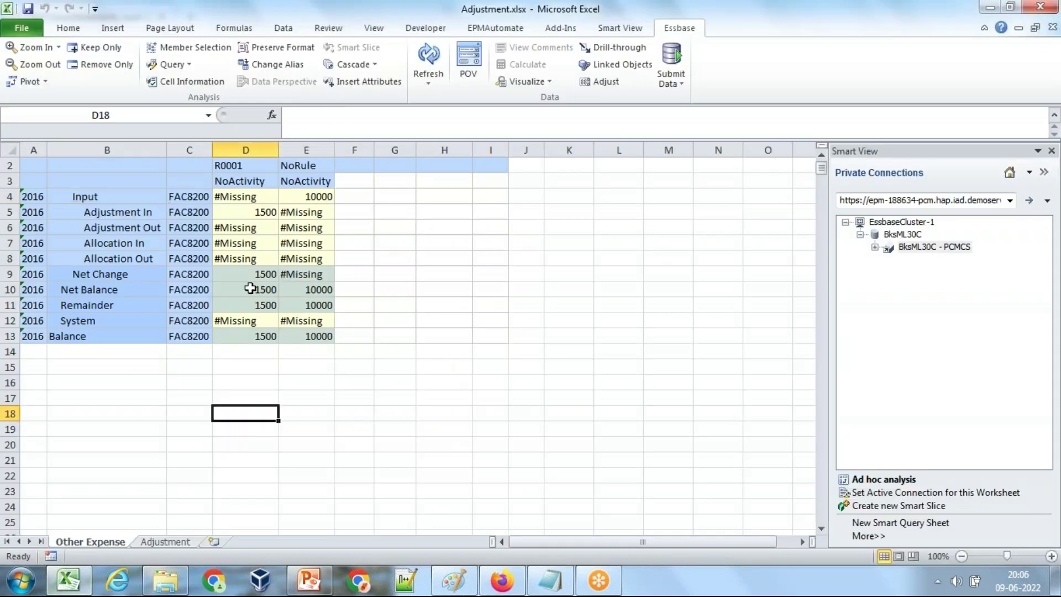
{"action": "left_click", "coordinate": [189, 199]}
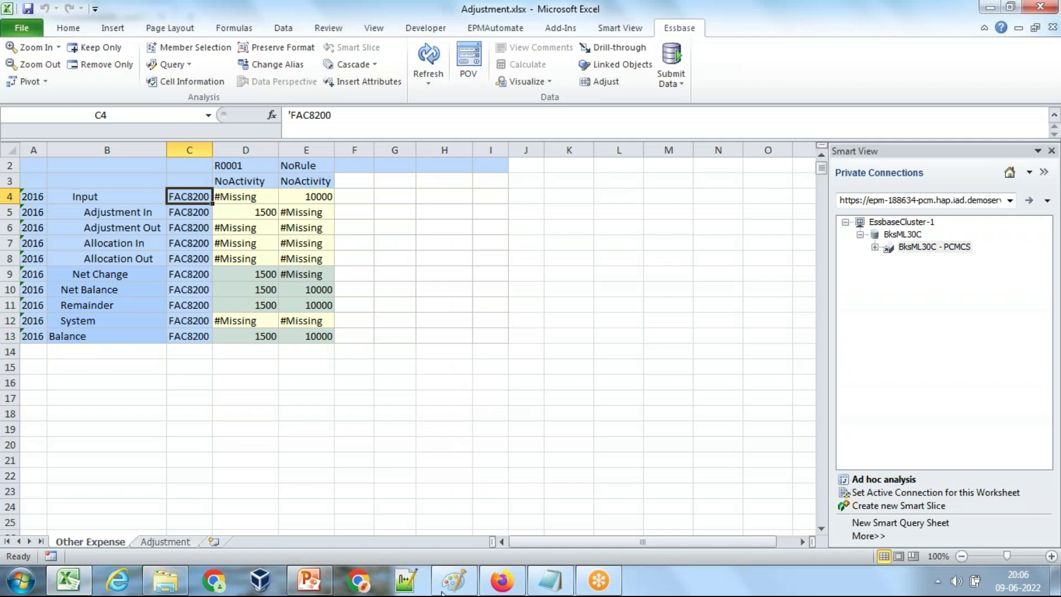
{"action": "left_click", "coordinate": [501, 580]}
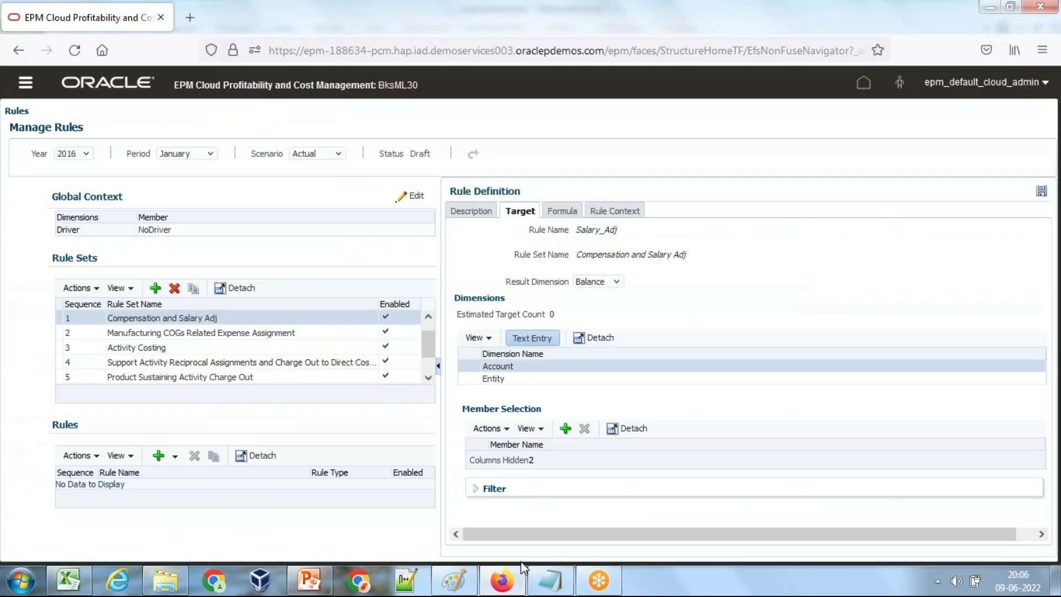
Load the copied EPM address in a new browser tab, then go back to the Adjustment workbook
{"action": "mouse_move", "coordinate": [514, 587]}
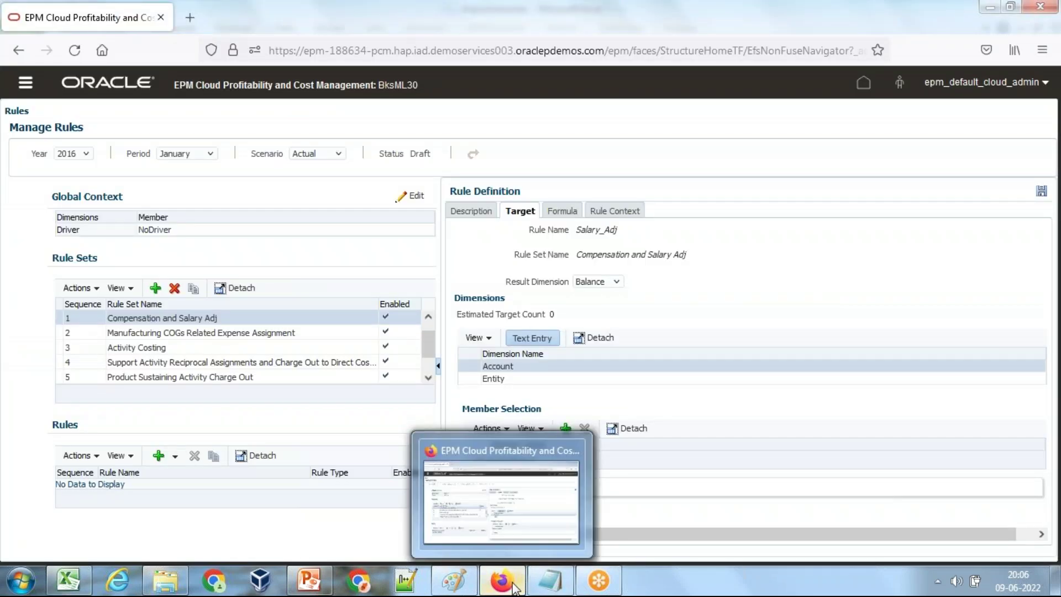
{"action": "left_click", "coordinate": [629, 52]}
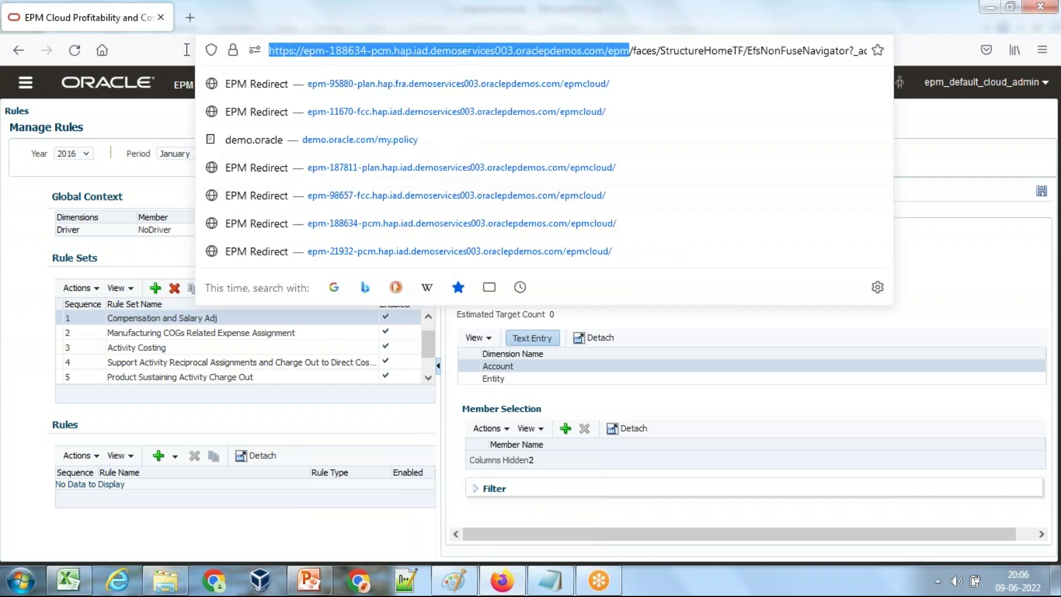
{"action": "left_click", "coordinate": [190, 17]}
{"action": "type", "text": "https://epm-188634-pcm.hap.iad.demoservices003.oraclepdemos.com/epm"}
{"action": "key", "text": "Return"}
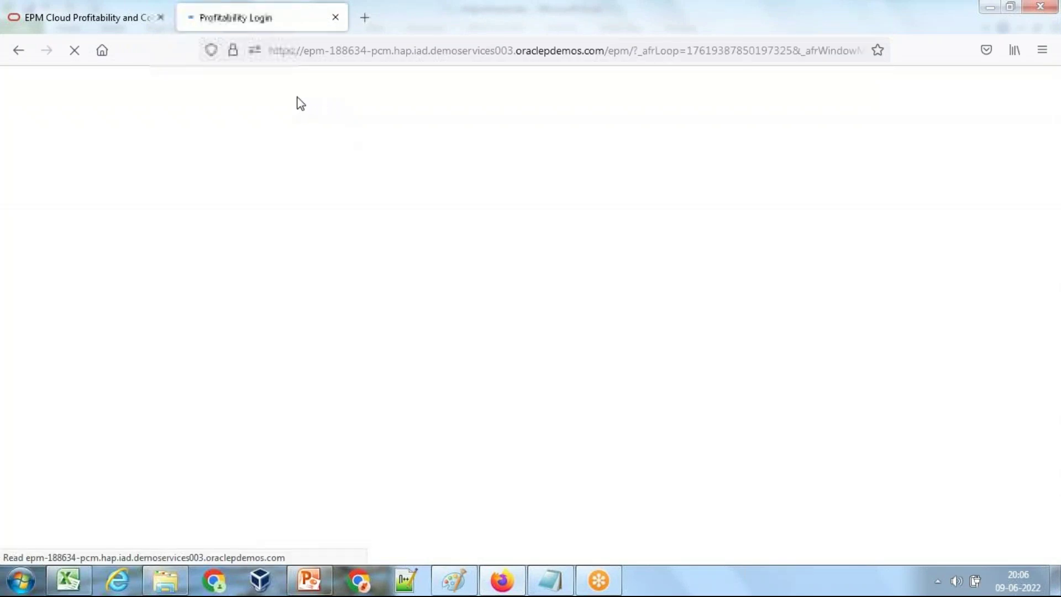
{"action": "left_click", "coordinate": [68, 581]}
Show member aliases from the Default alias table instead of codes
{"action": "right_click", "coordinate": [193, 193]}
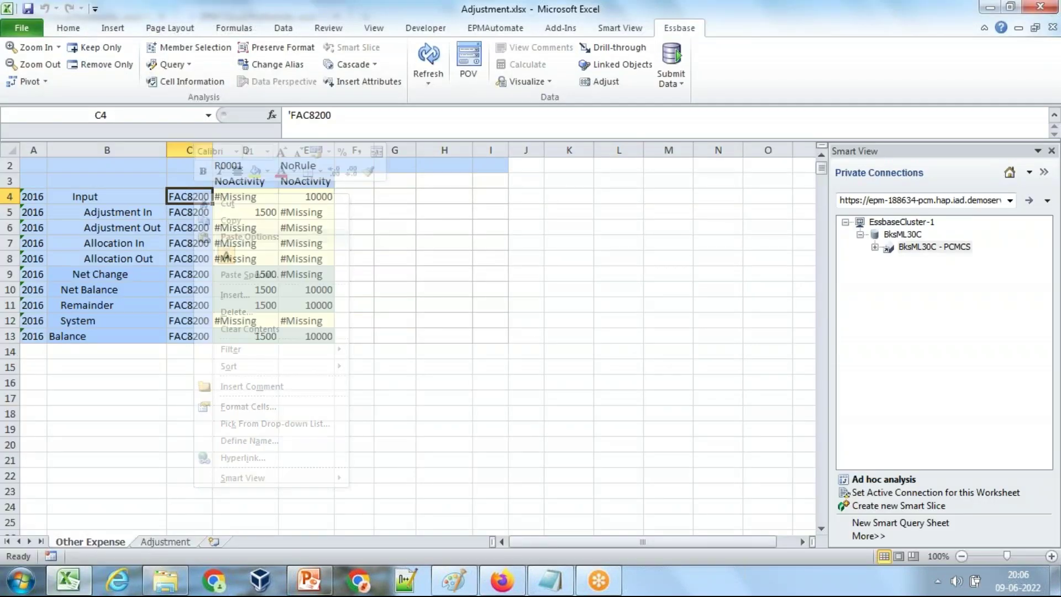
{"action": "left_click", "coordinate": [273, 64]}
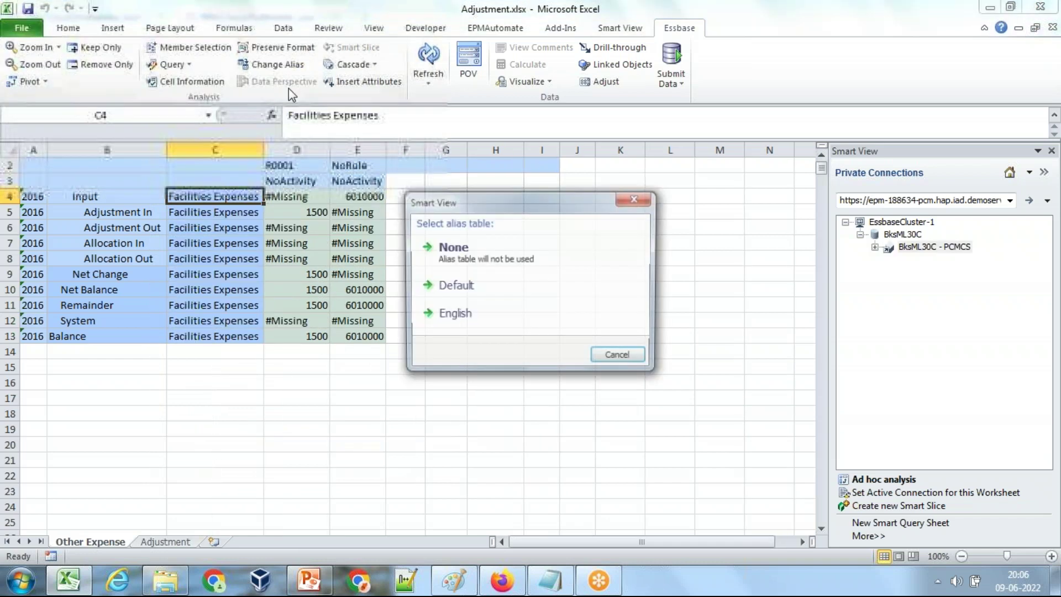
{"action": "left_click", "coordinate": [452, 285]}
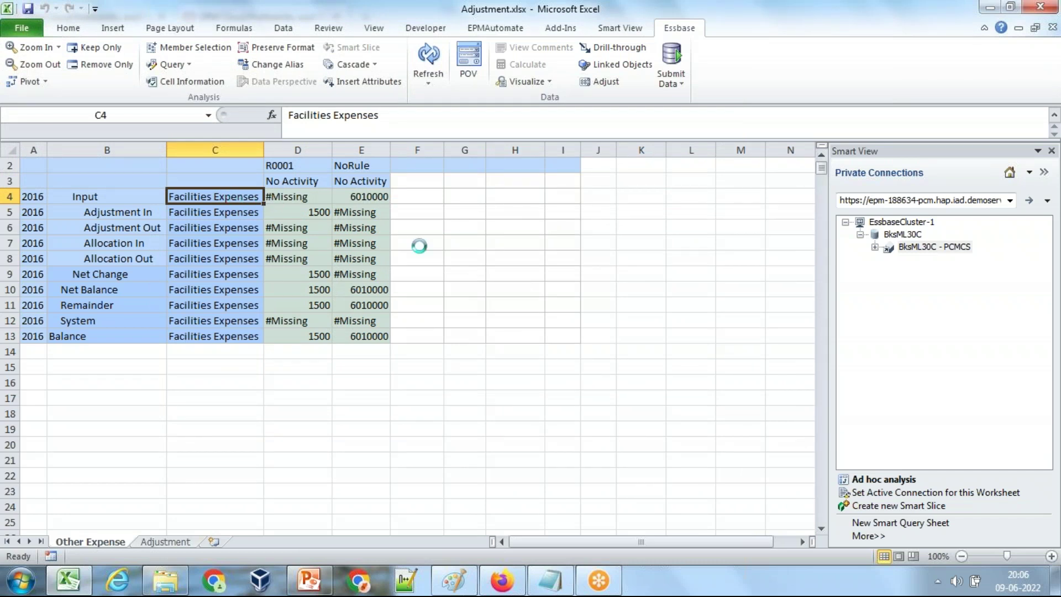
Drill Operating Expenses through Personnel Expenses and keep only Regular Salary
{"action": "double_click", "coordinate": [238, 196]}
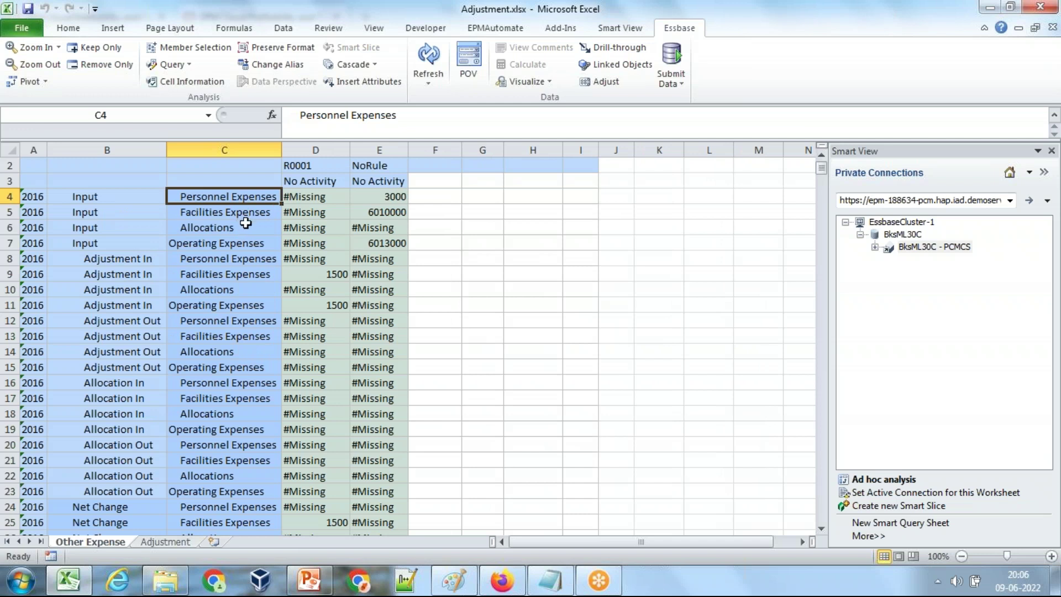
{"action": "left_click", "coordinate": [236, 244]}
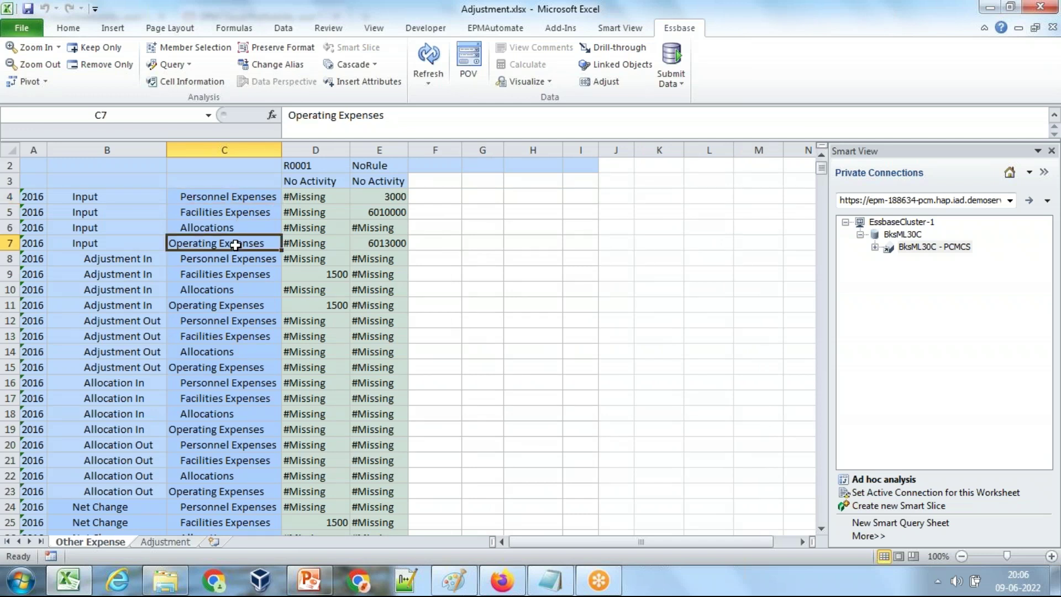
{"action": "double_click", "coordinate": [236, 244]}
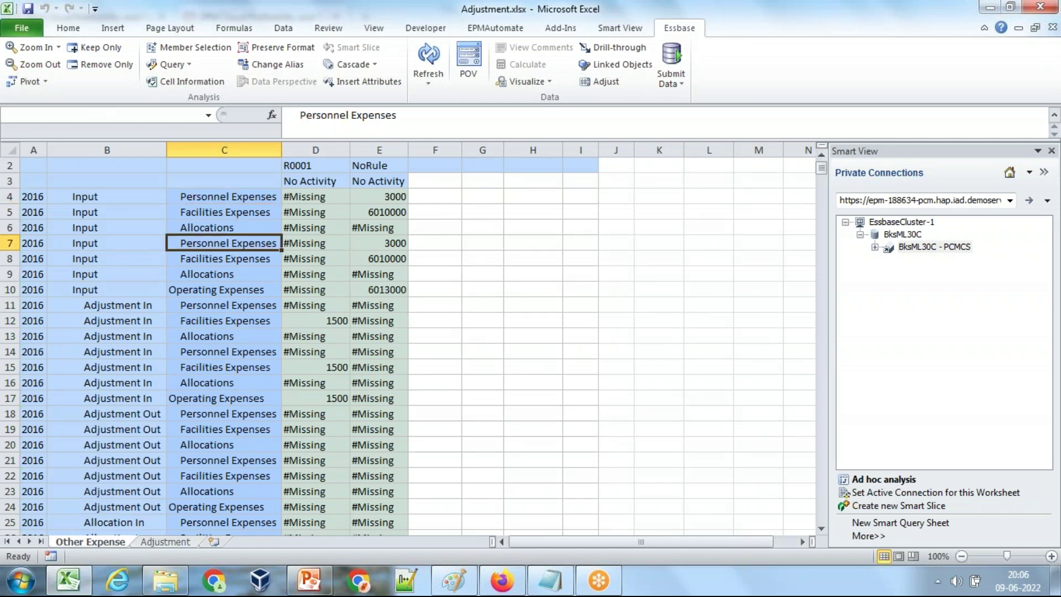
{"action": "double_click", "coordinate": [237, 244]}
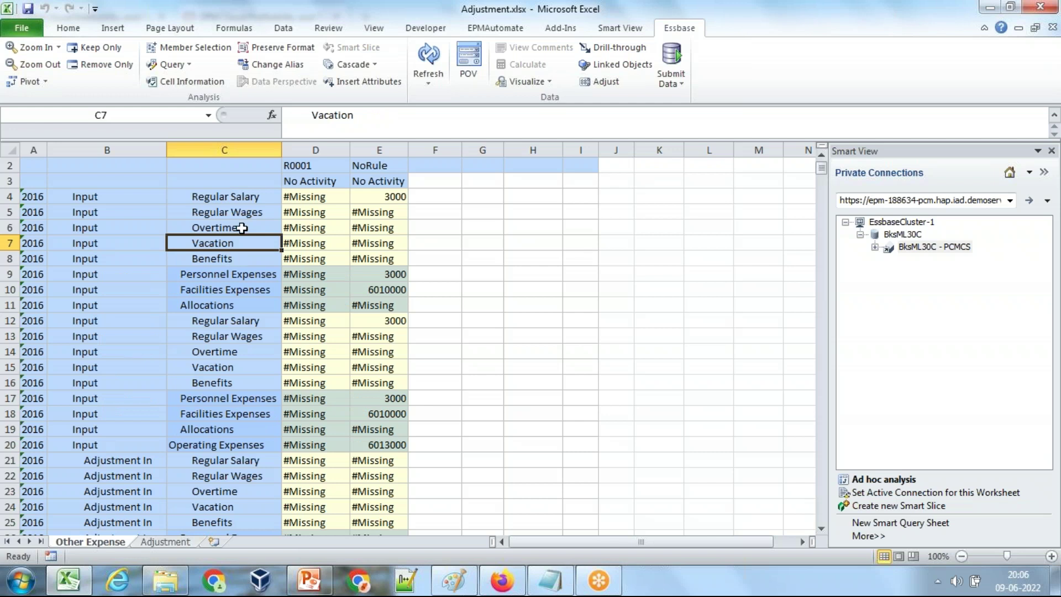
{"action": "left_click", "coordinate": [257, 199]}
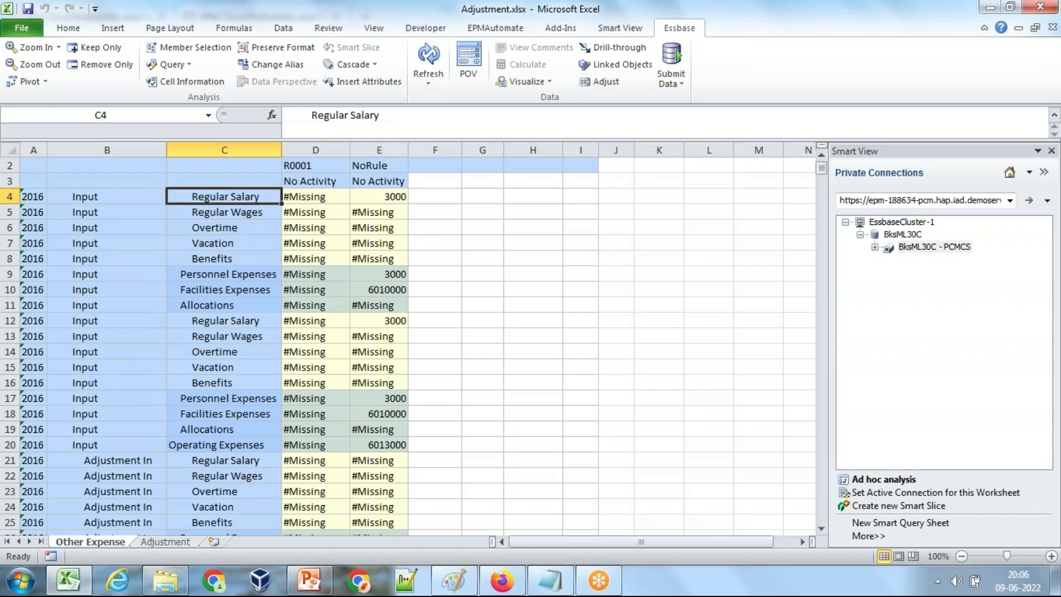
{"action": "left_click", "coordinate": [102, 49]}
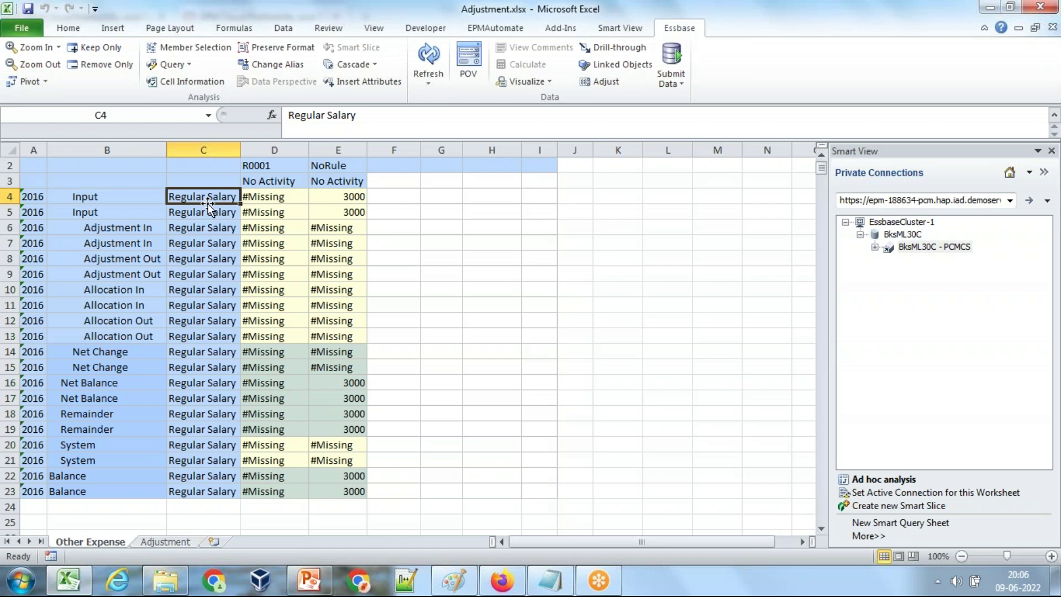
Keep only the Input and Adjustment In rows in the Regular Salary grid
{"action": "left_click", "coordinate": [129, 197]}
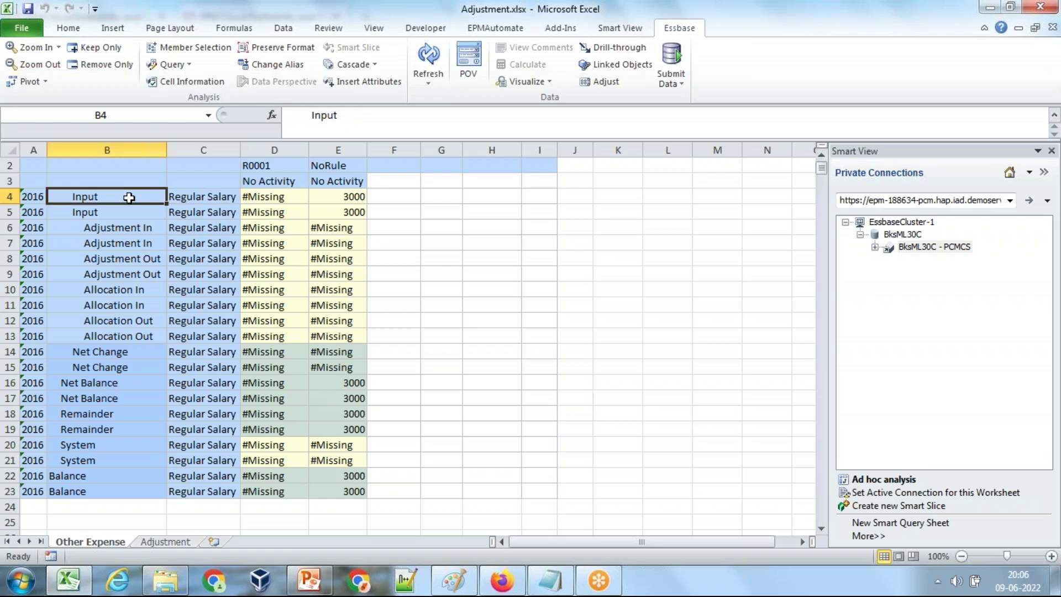
{"action": "left_click", "coordinate": [133, 228], "text": "ctrl"}
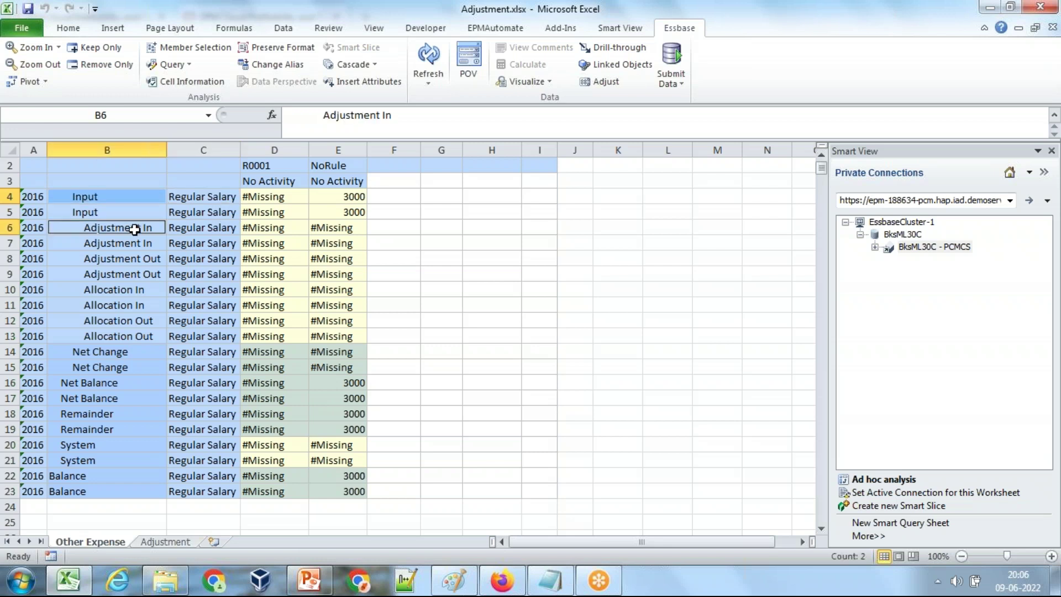
{"action": "left_click", "coordinate": [105, 48]}
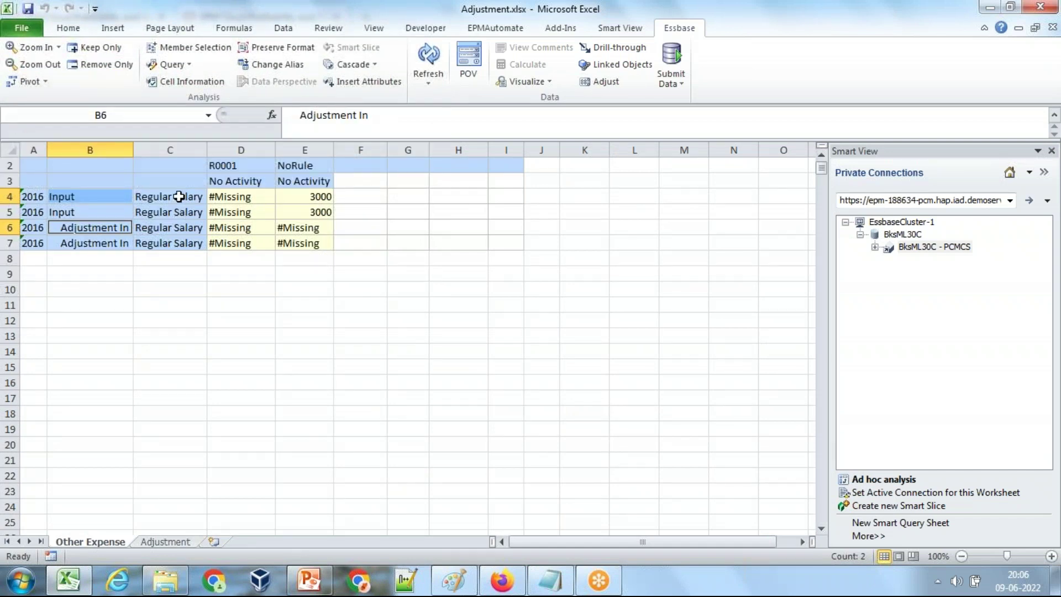
{"action": "left_click", "coordinate": [177, 198]}
Delete the duplicate Input and Adjustment In rows
{"action": "left_click", "coordinate": [10, 211]}
{"action": "right_click", "coordinate": [10, 212]}
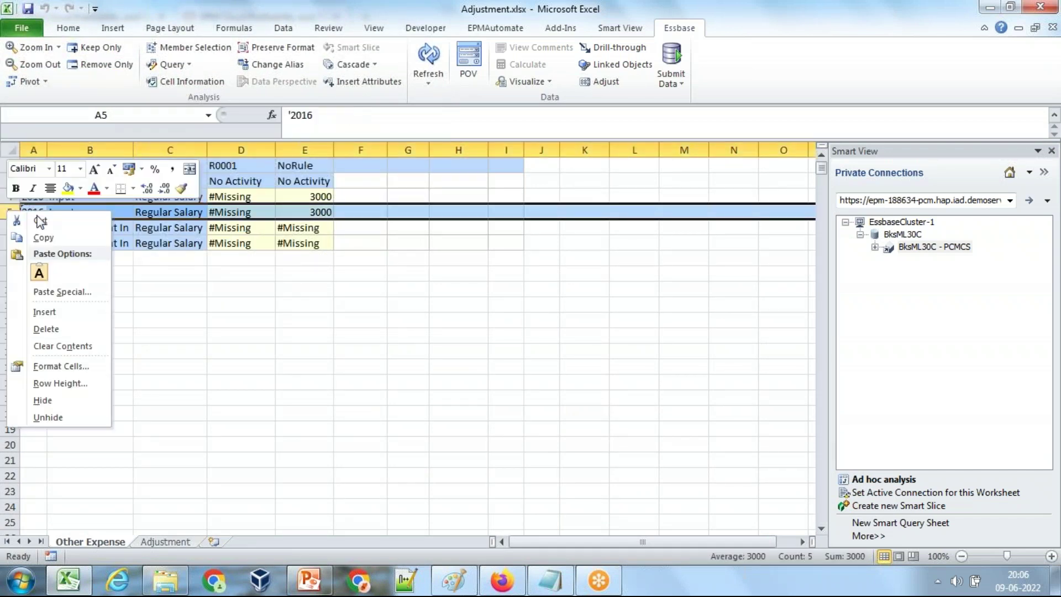
{"action": "left_click", "coordinate": [83, 329]}
{"action": "left_click", "coordinate": [10, 227]}
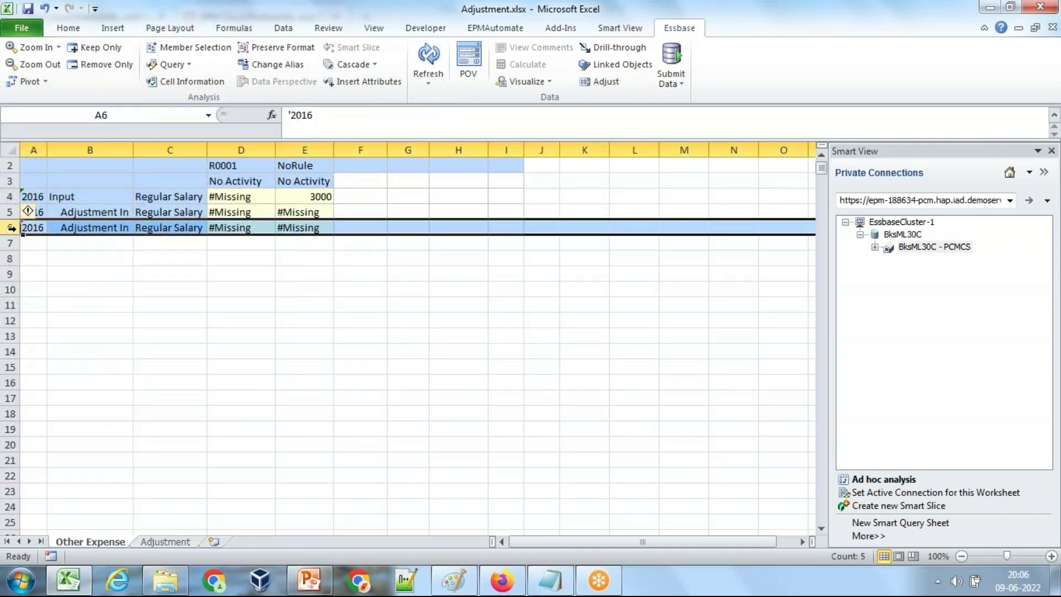
{"action": "right_click", "coordinate": [10, 227]}
{"action": "left_click", "coordinate": [54, 347]}
{"action": "left_click", "coordinate": [241, 274]}
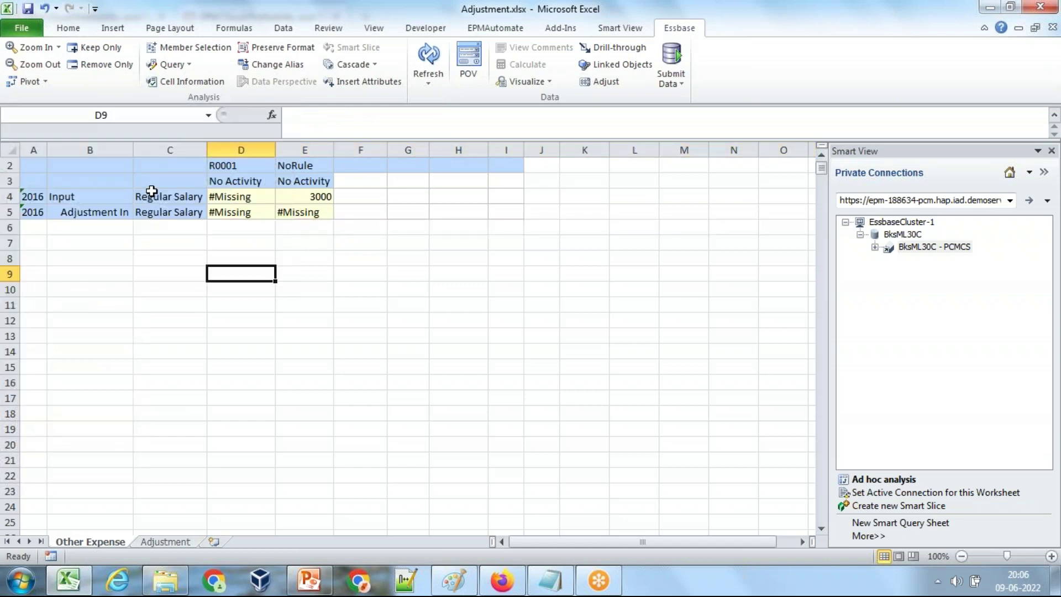
Zoom out from Input to Net Balance, then expand Net Balance and Net Change
{"action": "right_click", "coordinate": [103, 200]}
{"action": "right_click", "coordinate": [103, 201]}
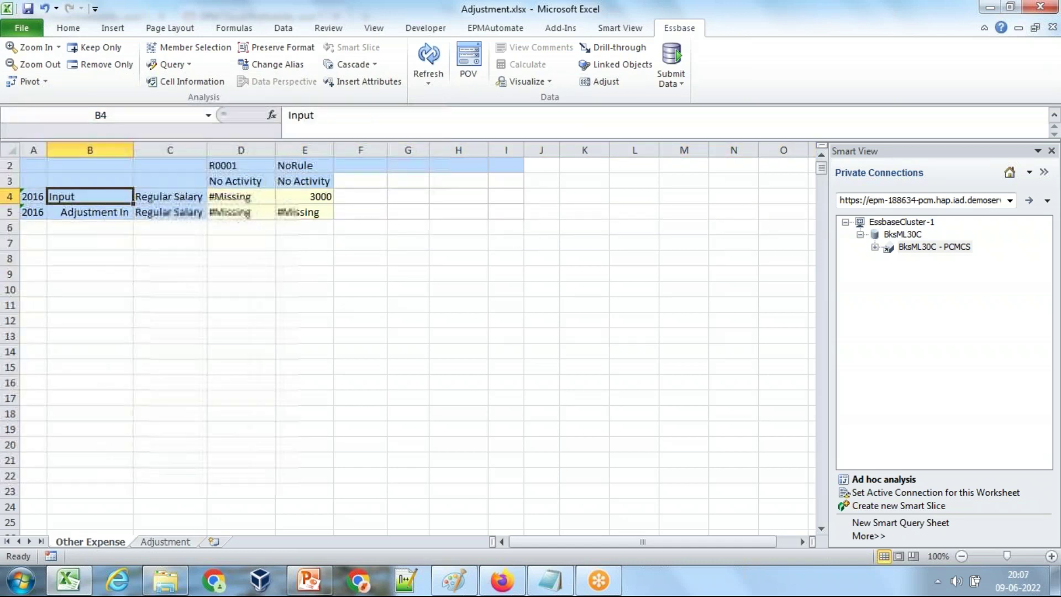
{"action": "double_click", "coordinate": [97, 194]}
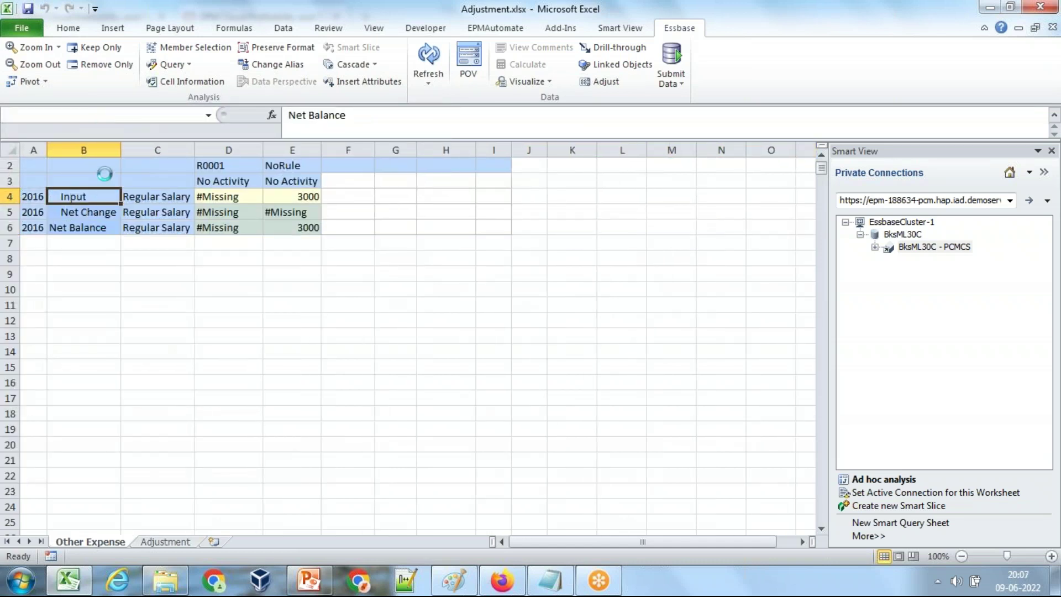
{"action": "left_click", "coordinate": [101, 212]}
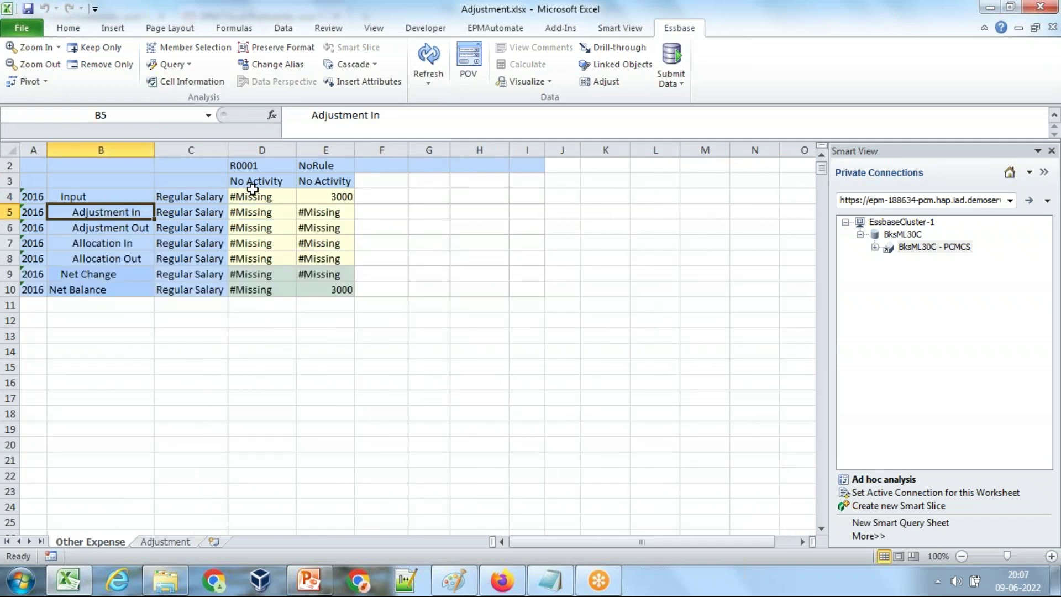
{"action": "left_click", "coordinate": [200, 199]}
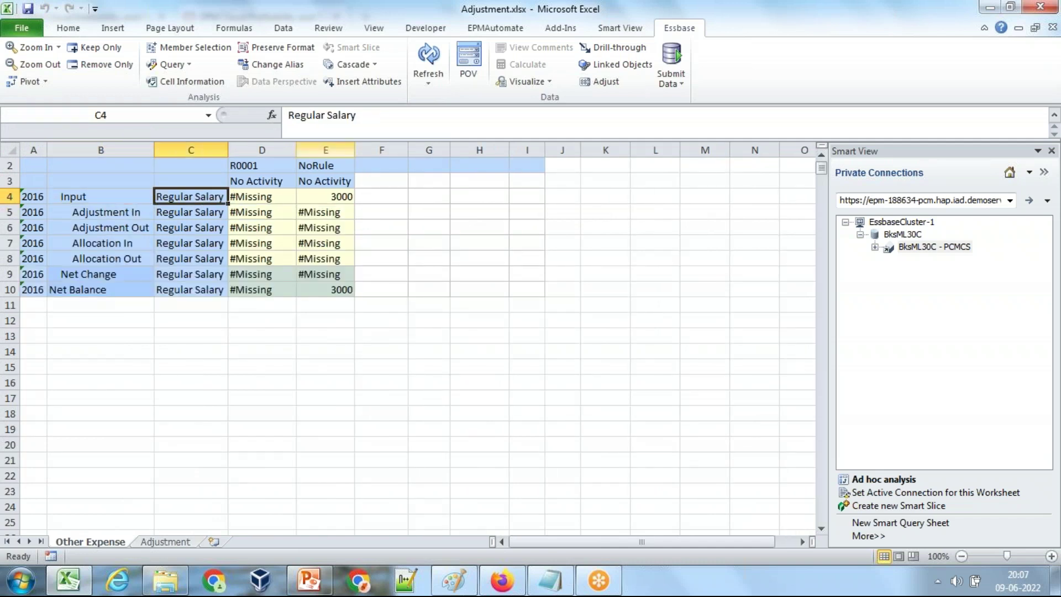
Switch the alias to None so Regular Salary shows as PER2100, and copy that code
{"action": "left_click", "coordinate": [246, 64]}
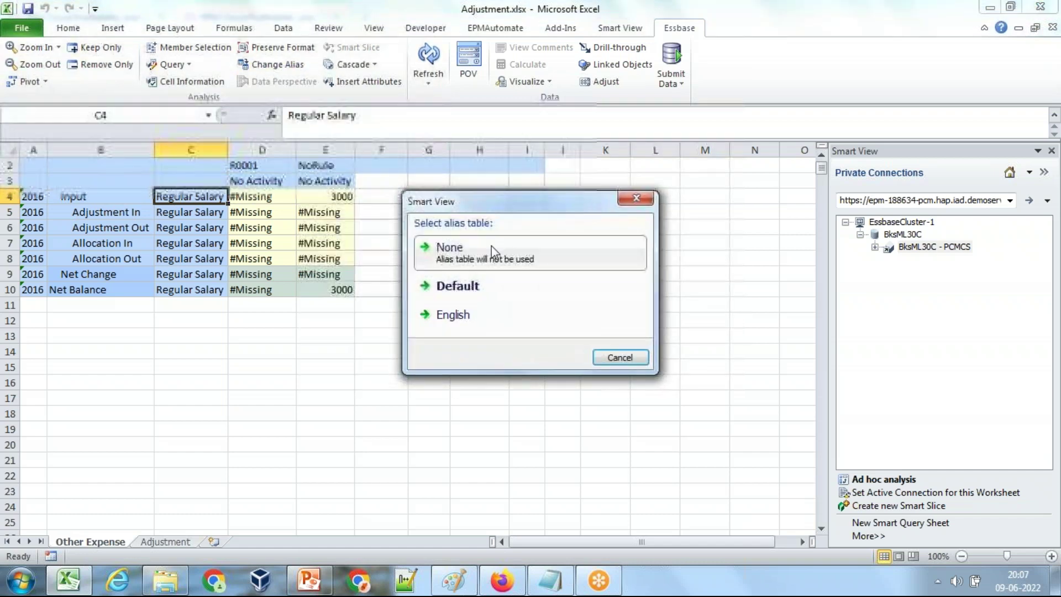
{"action": "left_click", "coordinate": [486, 279]}
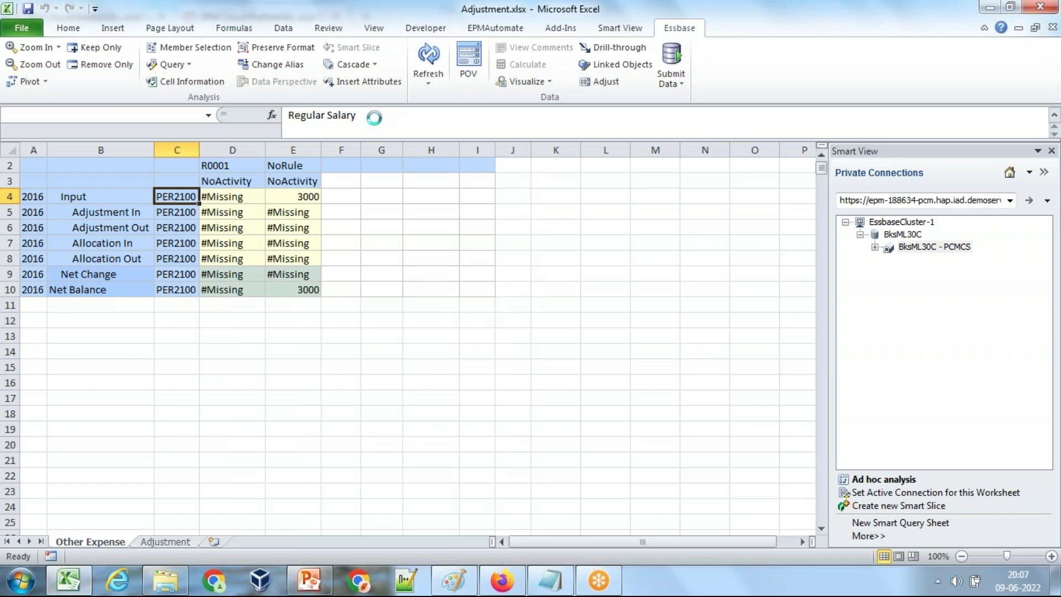
{"action": "left_click_drag", "start_coordinate": [356, 112], "coordinate": [239, 118]}
{"action": "key", "text": "ctrl+c"}
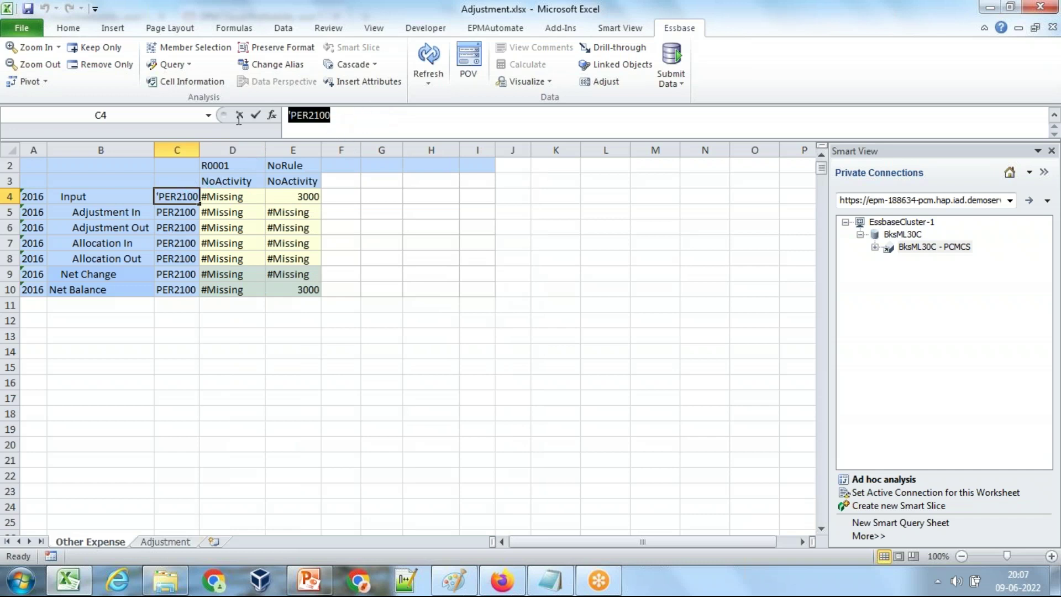
Find PER2100 in the Notepad rule notes, then go back to the browser
{"action": "left_click", "coordinate": [539, 586]}
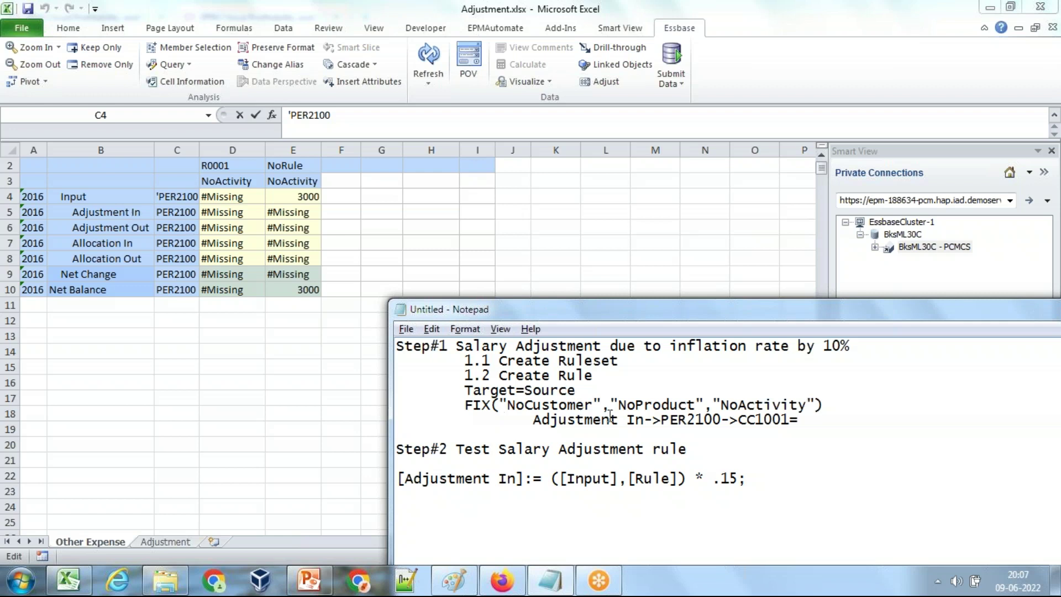
{"action": "left_click_drag", "start_coordinate": [660, 421], "coordinate": [748, 420]}
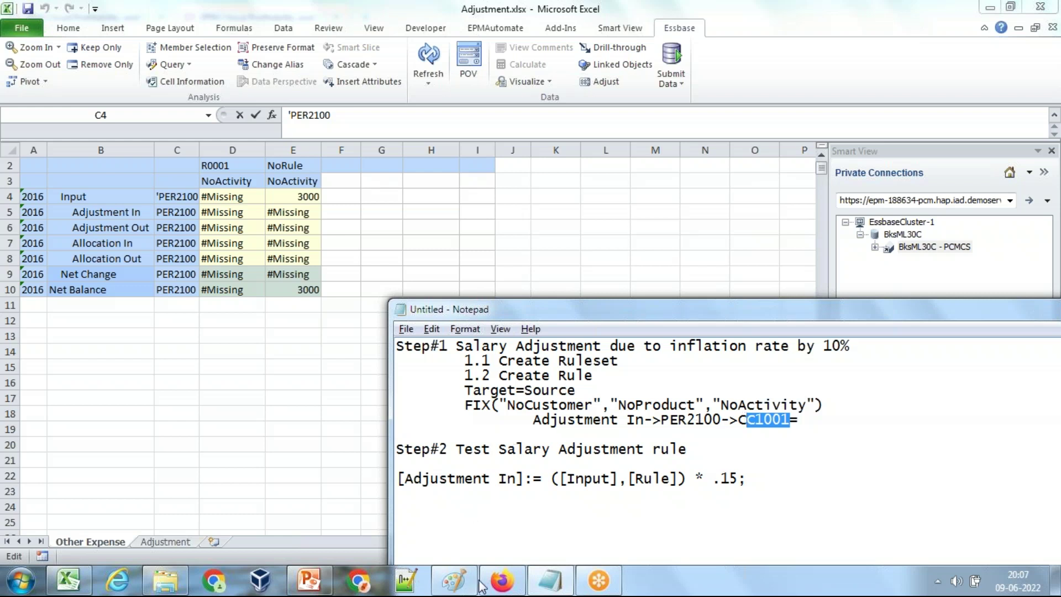
{"action": "left_click", "coordinate": [500, 580]}
Search the Account member picker for the pasted PER2100 code
{"action": "left_click", "coordinate": [75, 19]}
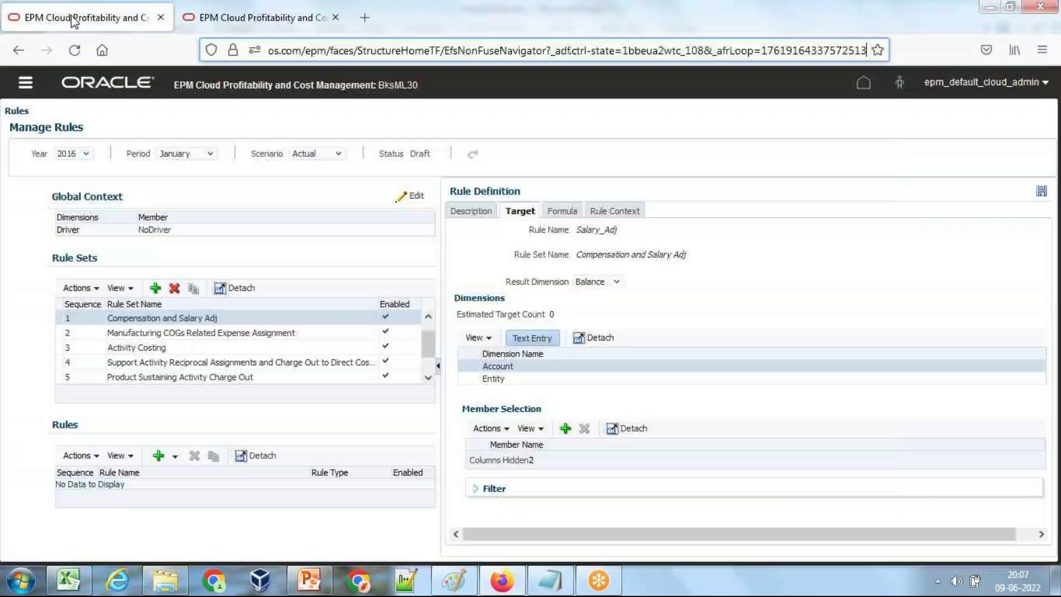
{"action": "left_click", "coordinate": [566, 429]}
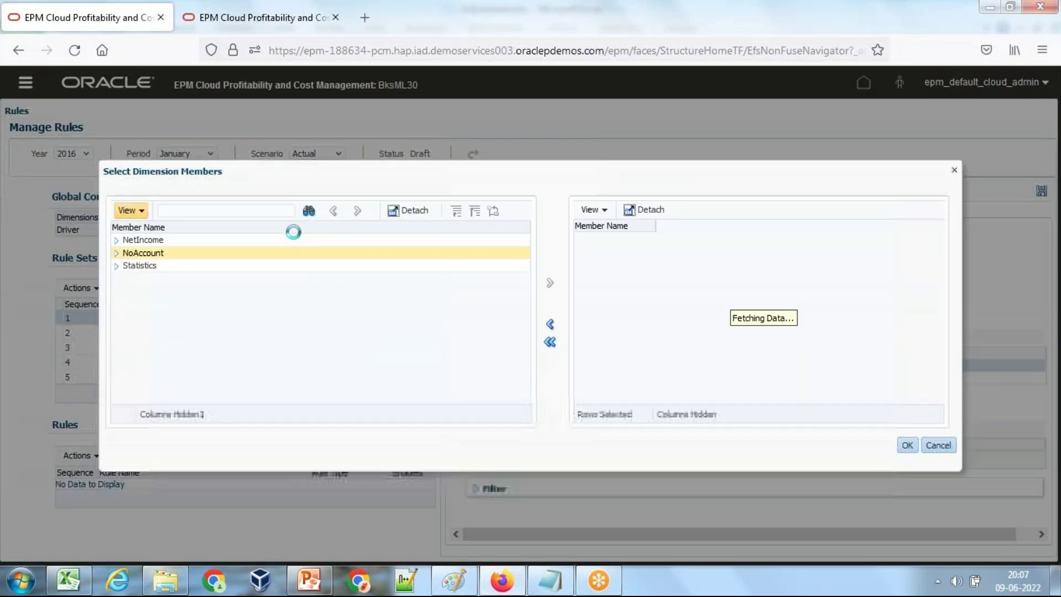
{"action": "left_click", "coordinate": [230, 209]}
{"action": "key", "text": "ctrl+v"}
{"action": "left_click", "coordinate": [308, 211]}
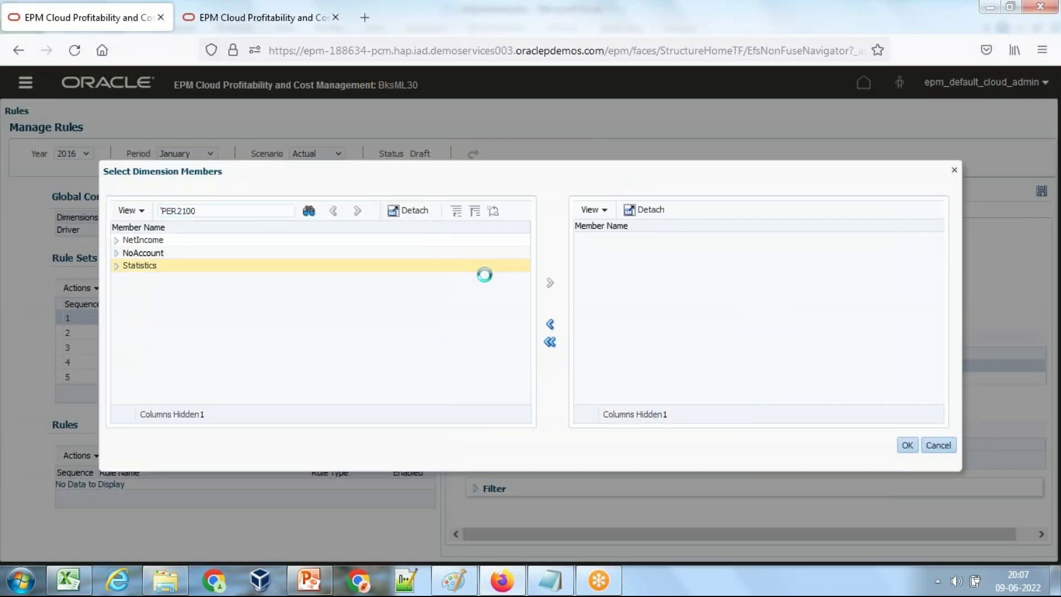
{"action": "left_click", "coordinate": [584, 213]}
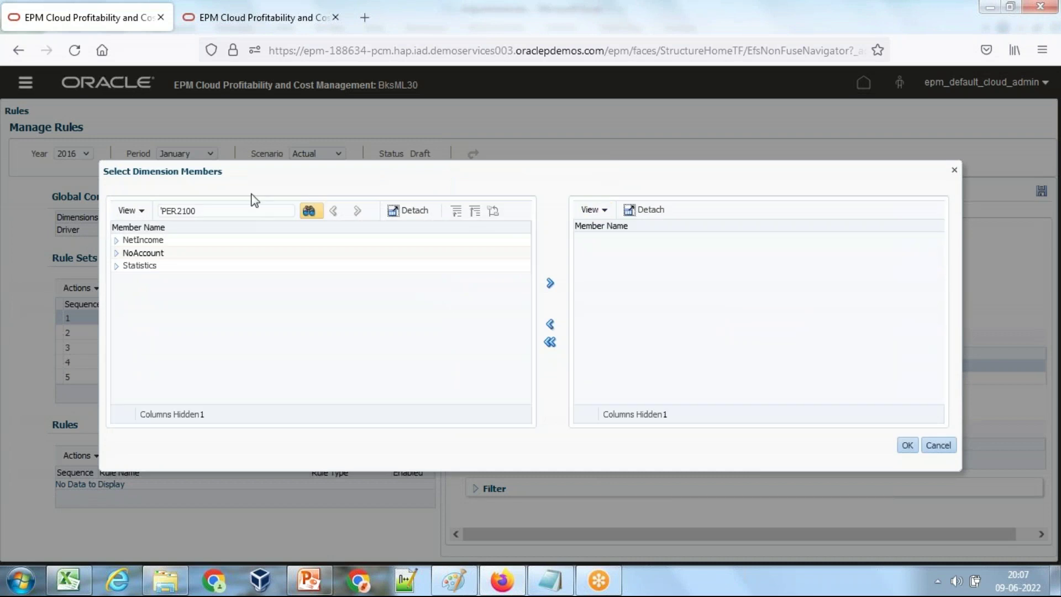
Drop the leading apostrophe, search again, and set PER2100 as the Account target member
{"action": "left_click", "coordinate": [288, 212]}
{"action": "key", "text": "Home"}
{"action": "key", "text": "Delete"}
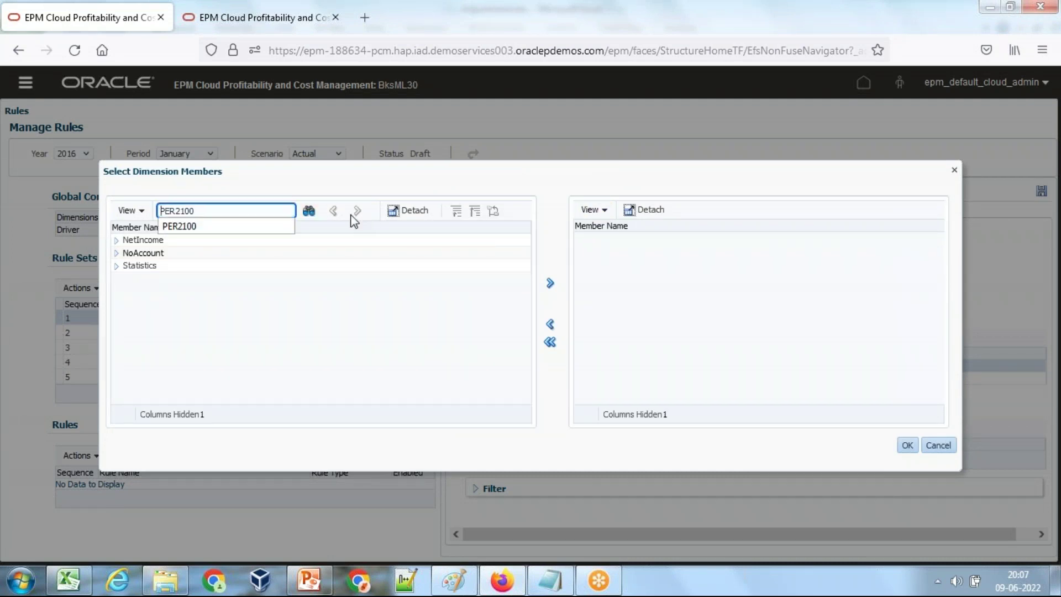
{"action": "left_click", "coordinate": [309, 211]}
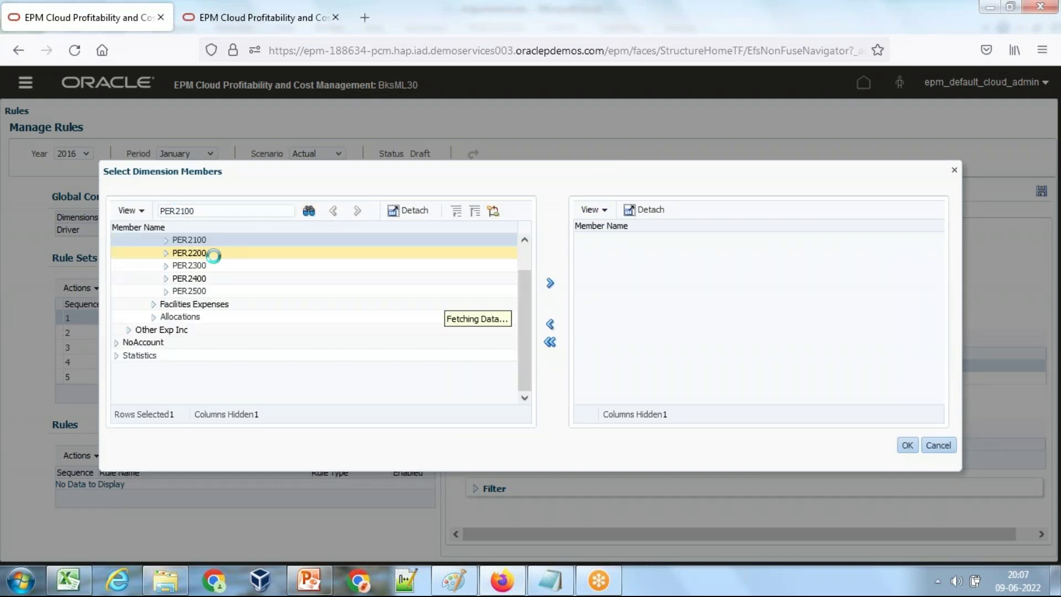
{"action": "left_click", "coordinate": [550, 283]}
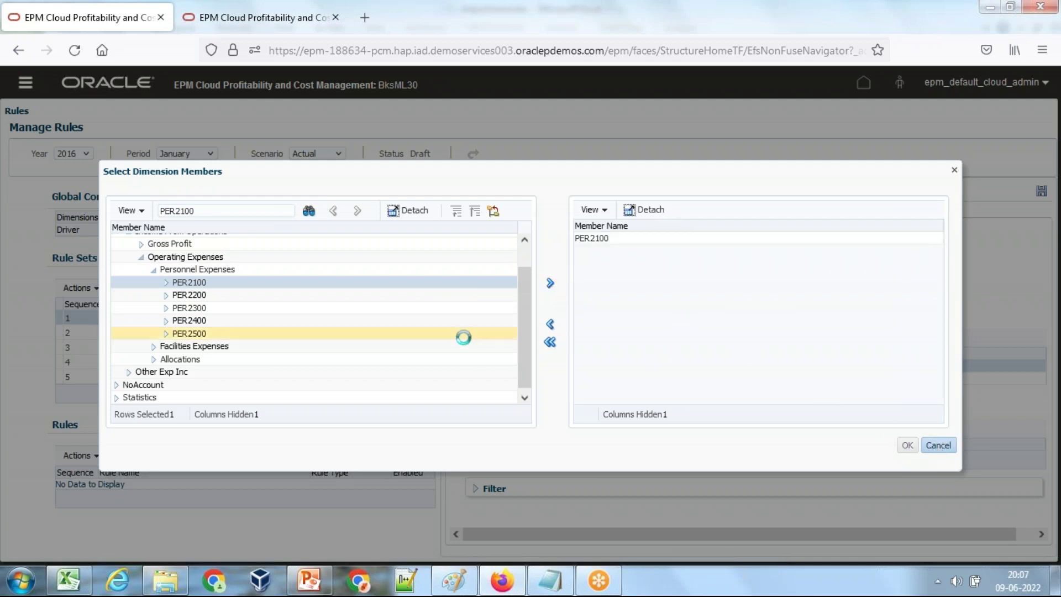
{"action": "key", "text": "Return"}
{"action": "left_click", "coordinate": [536, 382]}
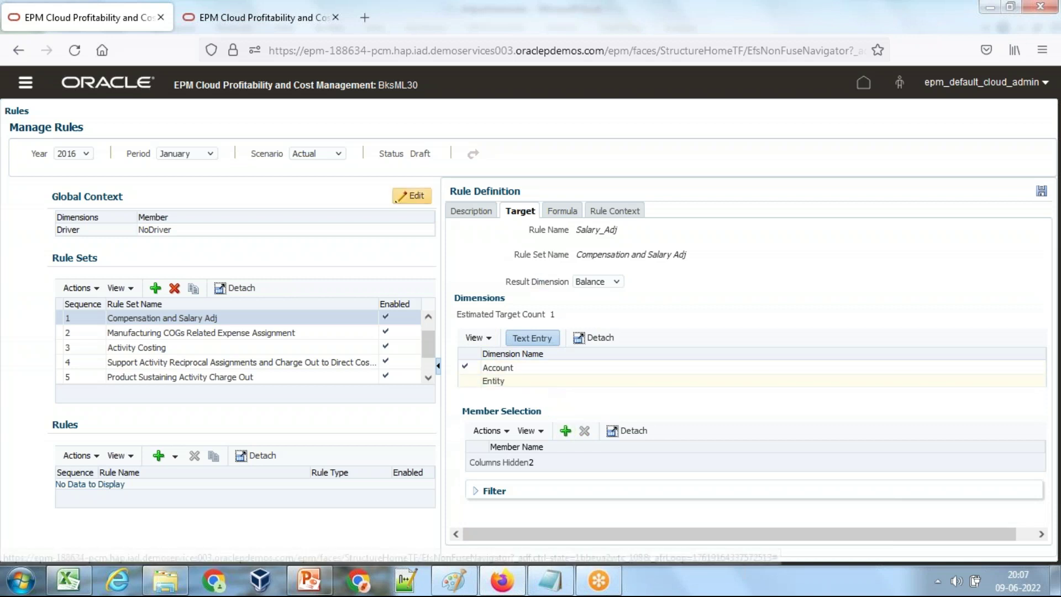
Search for CC1001 and add it to the chosen Entity members
{"action": "left_click", "coordinate": [411, 196]}
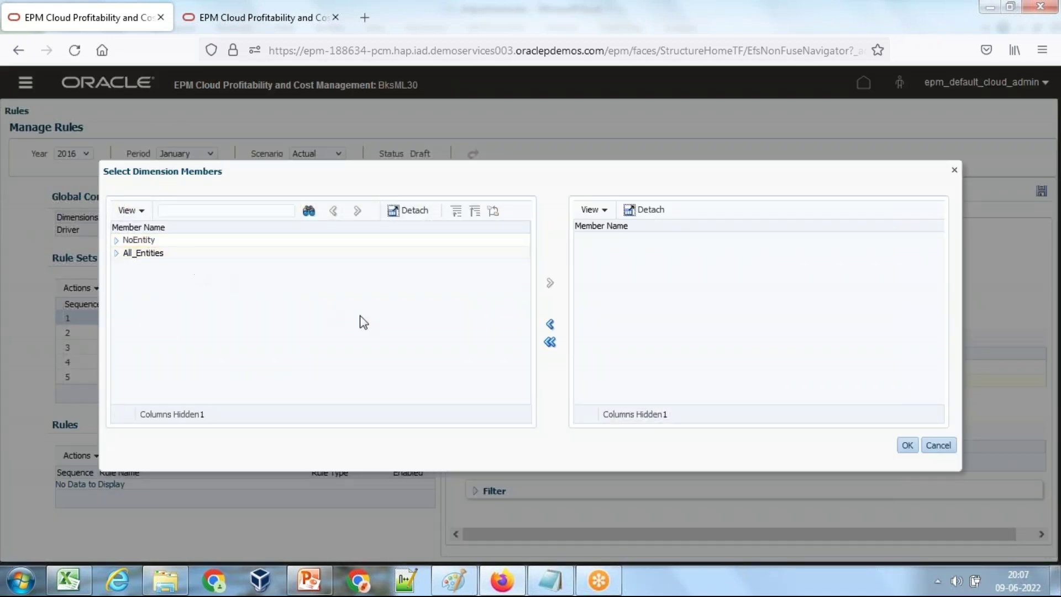
{"action": "left_click", "coordinate": [256, 211]}
{"action": "type", "text": "CC1001"}
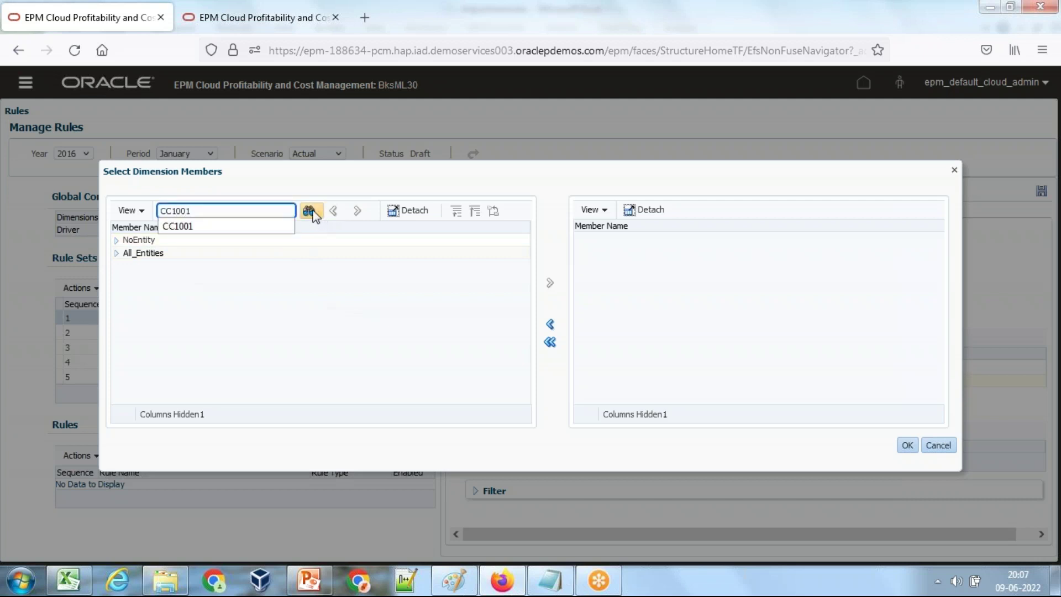
{"action": "left_click", "coordinate": [309, 211]}
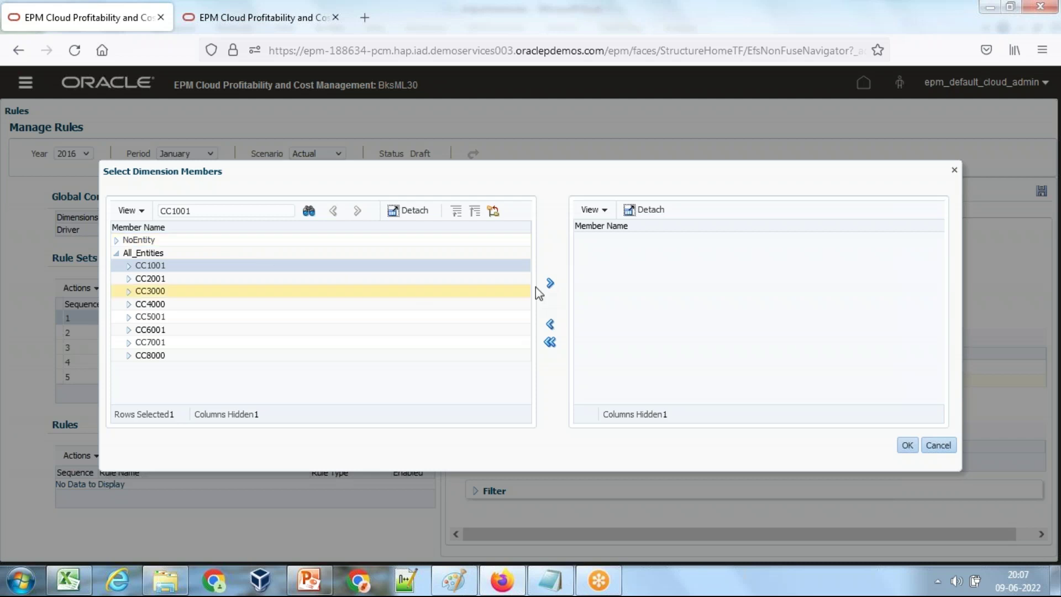
{"action": "left_click", "coordinate": [550, 282]}
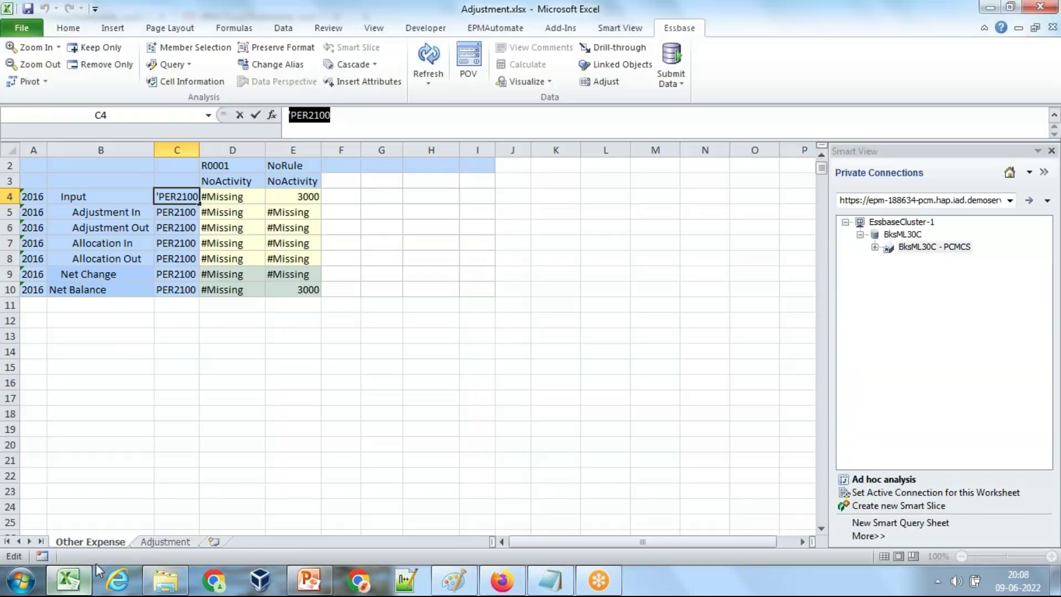
{"action": "left_click", "coordinate": [235, 334]}
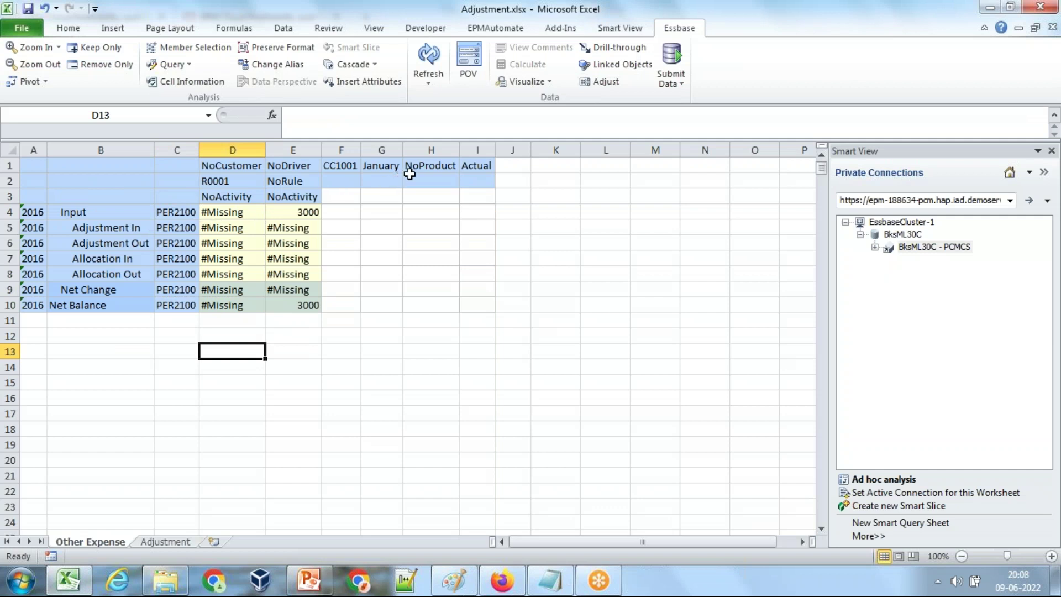
Check the Actual, NoActivity and CC1001 members in Excel and restore default aliases
{"action": "left_click", "coordinate": [474, 165]}
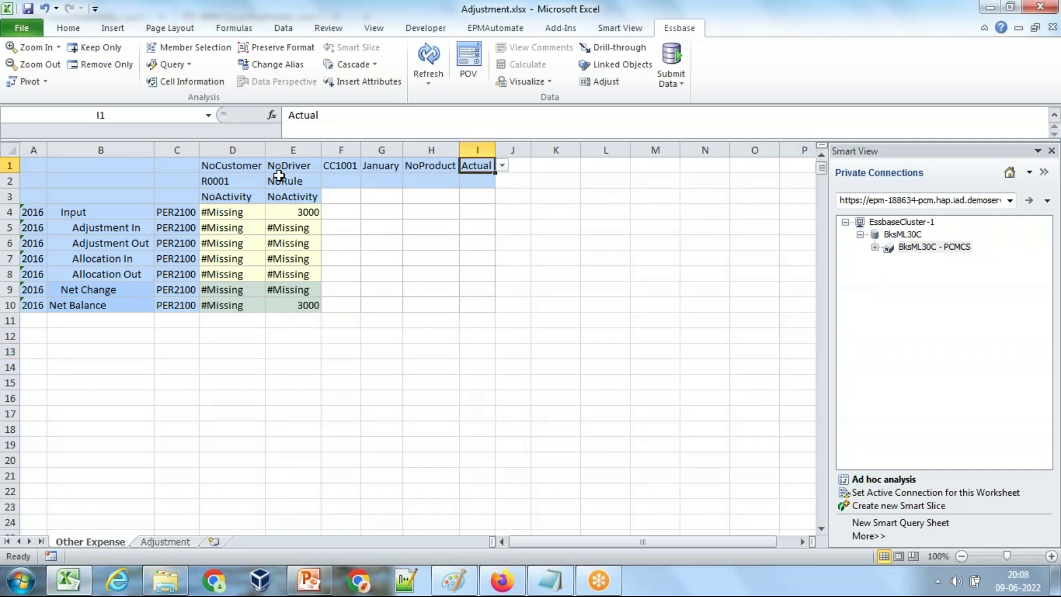
{"action": "left_click", "coordinate": [229, 195]}
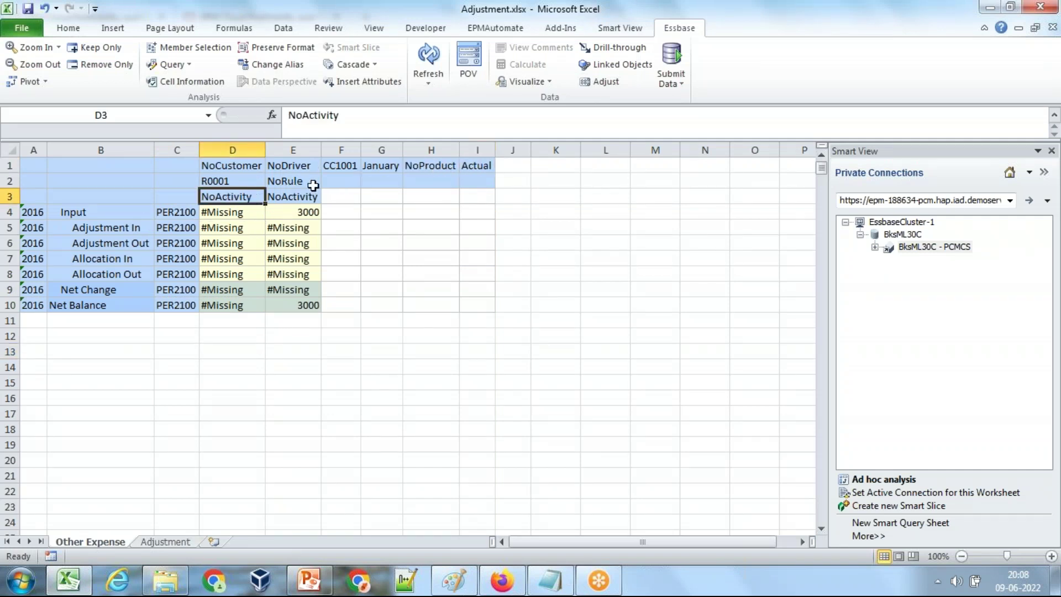
{"action": "left_click", "coordinate": [349, 167]}
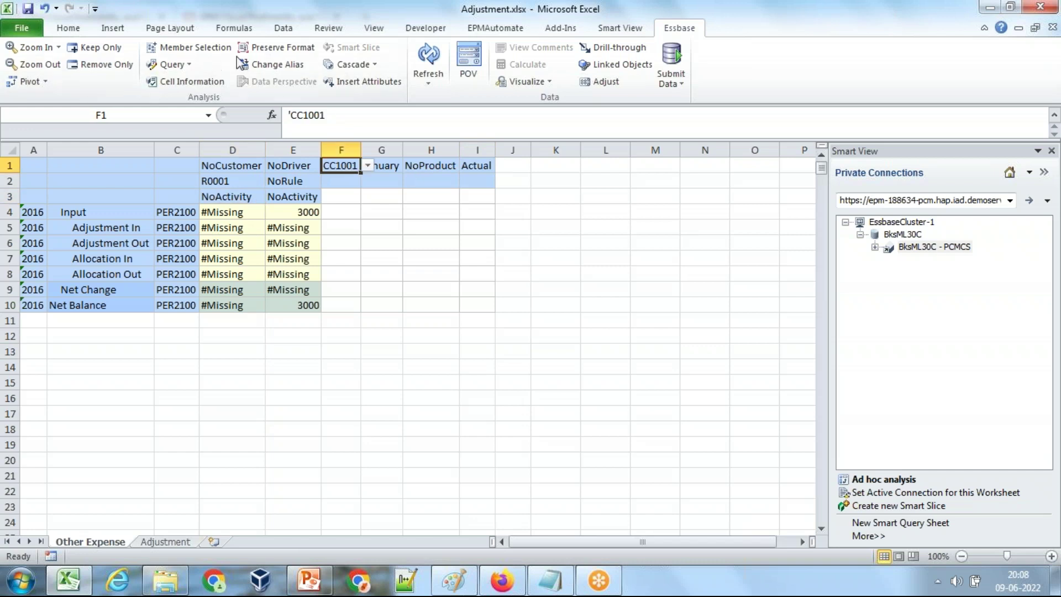
{"action": "left_click", "coordinate": [268, 64]}
{"action": "left_click", "coordinate": [508, 290]}
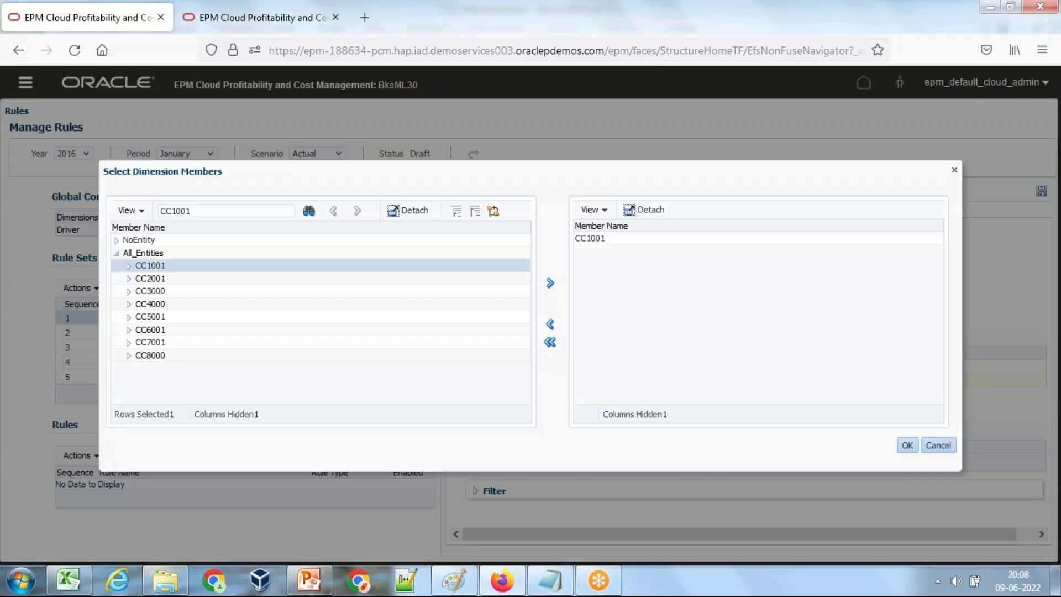
Confirm CC1001 as the target Entity and open the Salary_Adj Formula tab
{"action": "left_click", "coordinate": [907, 446]}
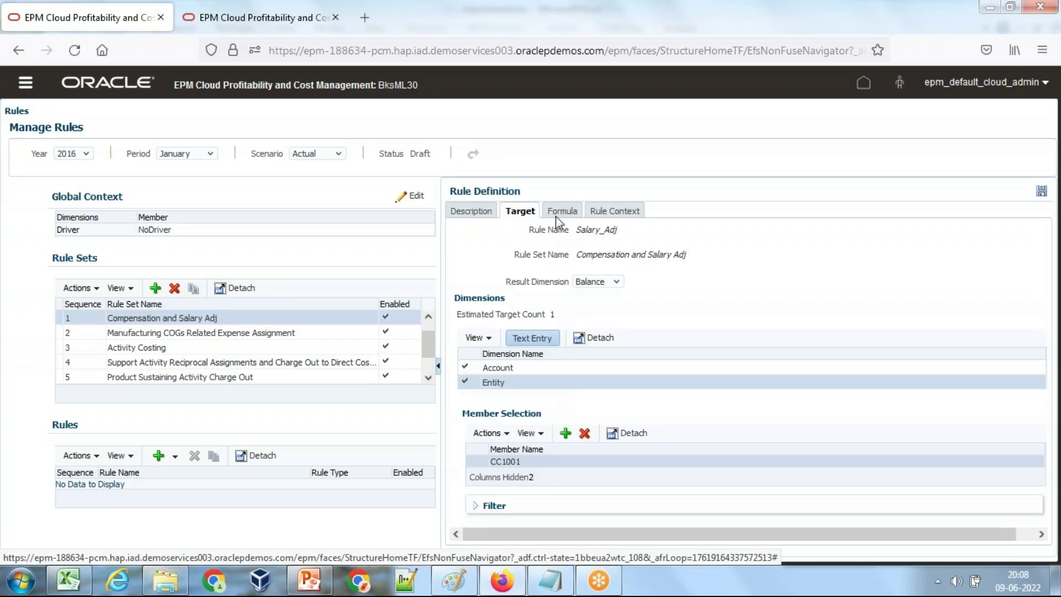
{"action": "left_click", "coordinate": [562, 211]}
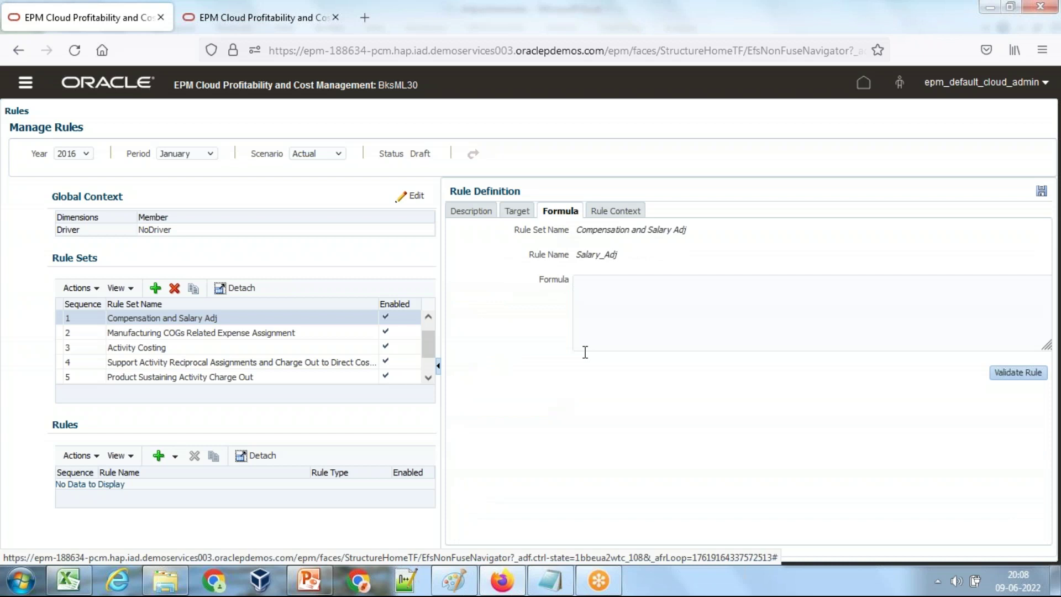
{"action": "left_click", "coordinate": [550, 580]}
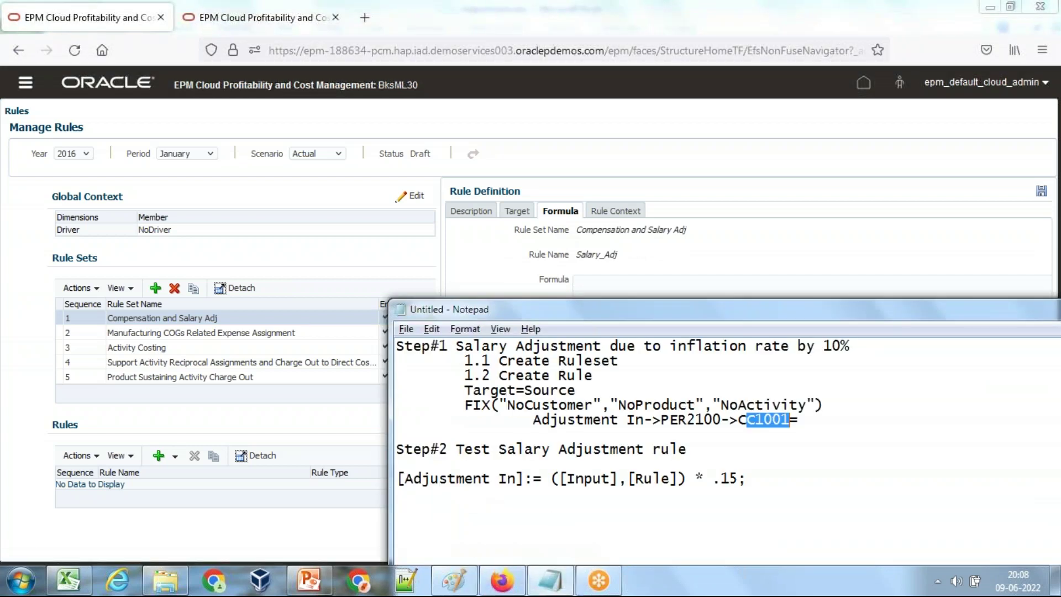
In Notepad, insert "(" before [Input] on the Adjustment In formula line
{"action": "left_click", "coordinate": [681, 430]}
{"action": "left_click_drag", "start_coordinate": [535, 423], "coordinate": [786, 424]}
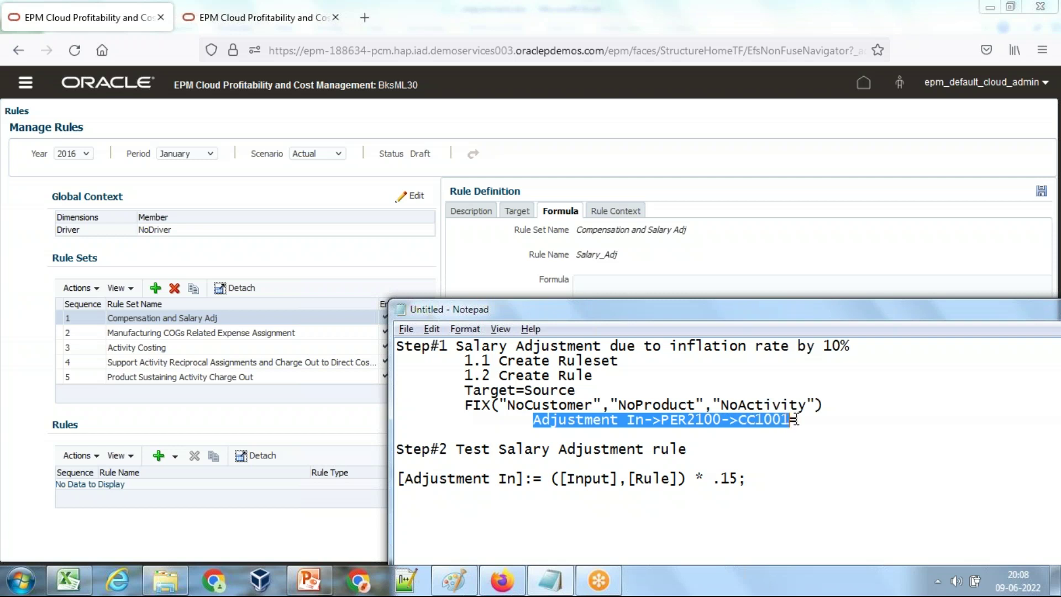
{"action": "left_click", "coordinate": [795, 420]}
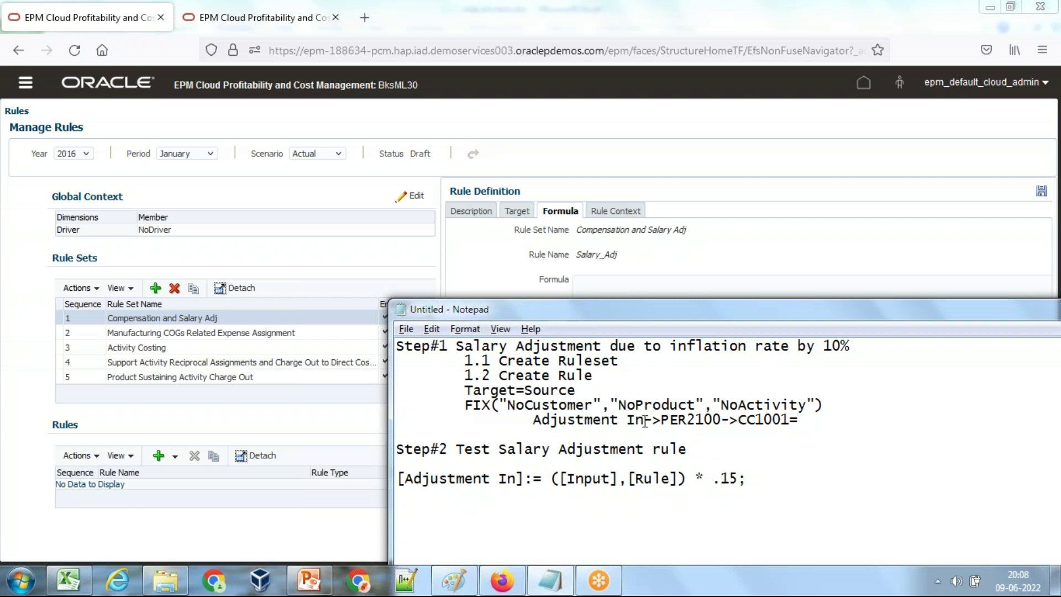
{"action": "left_click", "coordinate": [68, 581]}
{"action": "left_click", "coordinate": [236, 295]}
{"action": "key", "text": "alt+Tab"}
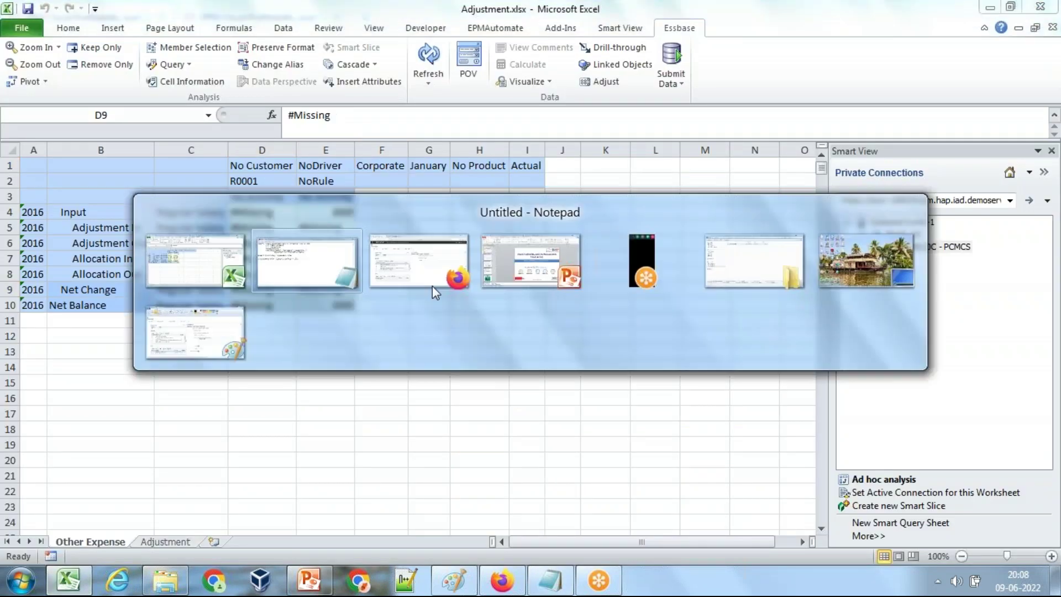
{"action": "left_click_drag", "start_coordinate": [489, 315], "coordinate": [502, 228]}
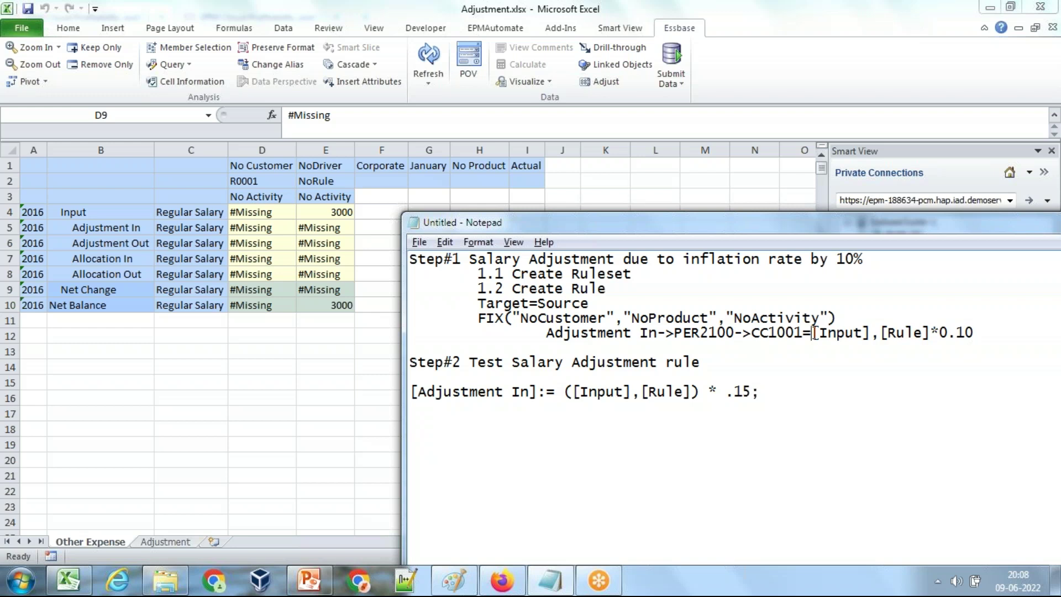
{"action": "type", "text": "("}
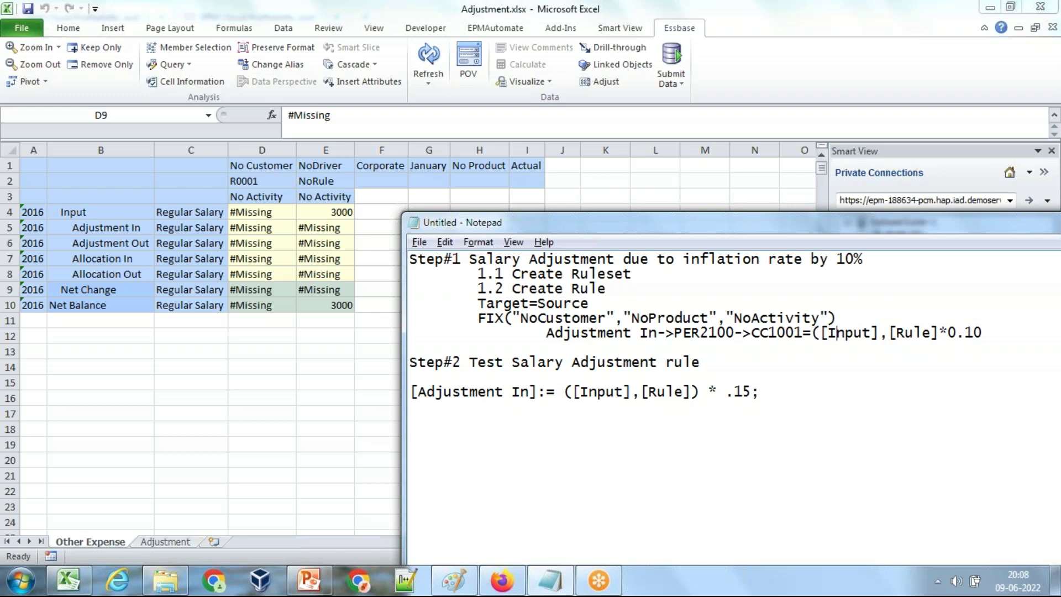
{"action": "type", "text": ")"}
{"action": "left_click", "coordinate": [501, 580]}
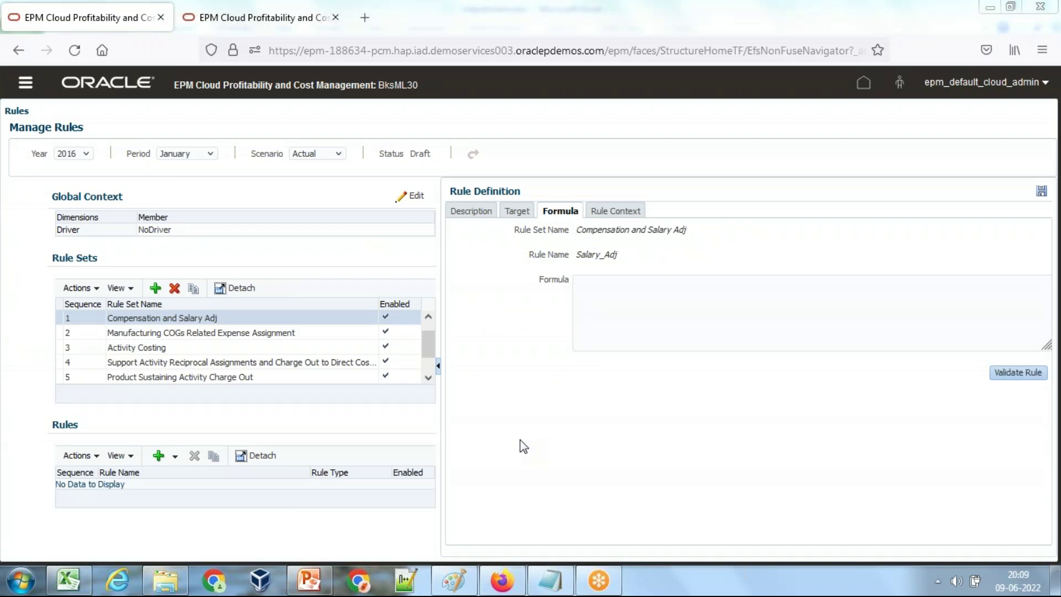
Paste the Adjustment In formula from Notepad into the Salary_Adj Formula box
{"action": "key", "text": "alt+Tab"}
{"action": "left_click", "coordinate": [545, 173]}
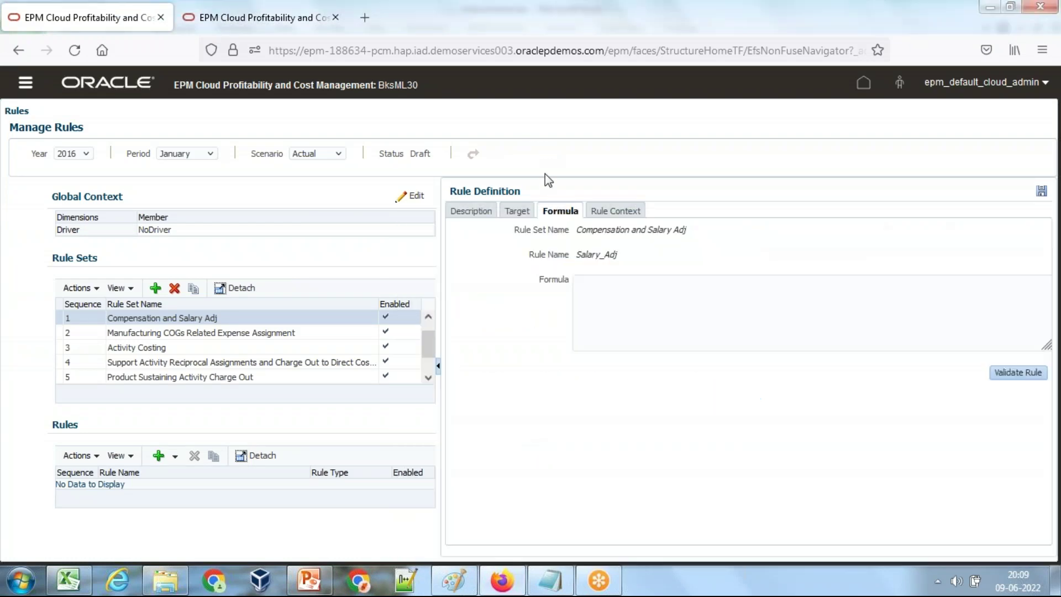
{"action": "left_click", "coordinate": [606, 293]}
{"action": "type", "text": "[Adjustment In]:= ([Input],[Rule]) * .15;"}
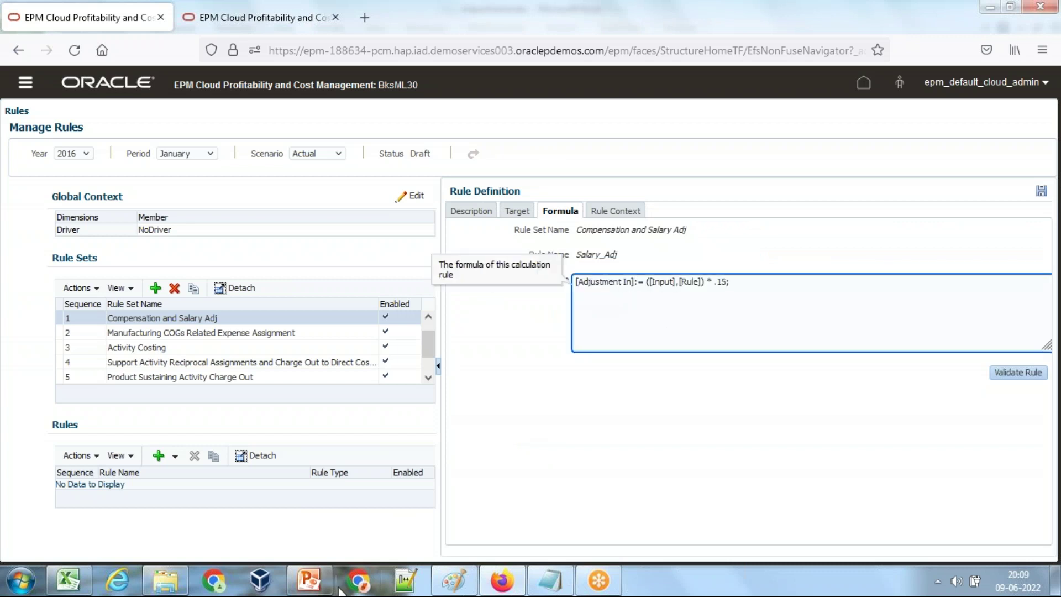
Compare the formula with the Adjustment In, NoRule and Input members in Excel
{"action": "left_click", "coordinate": [69, 579]}
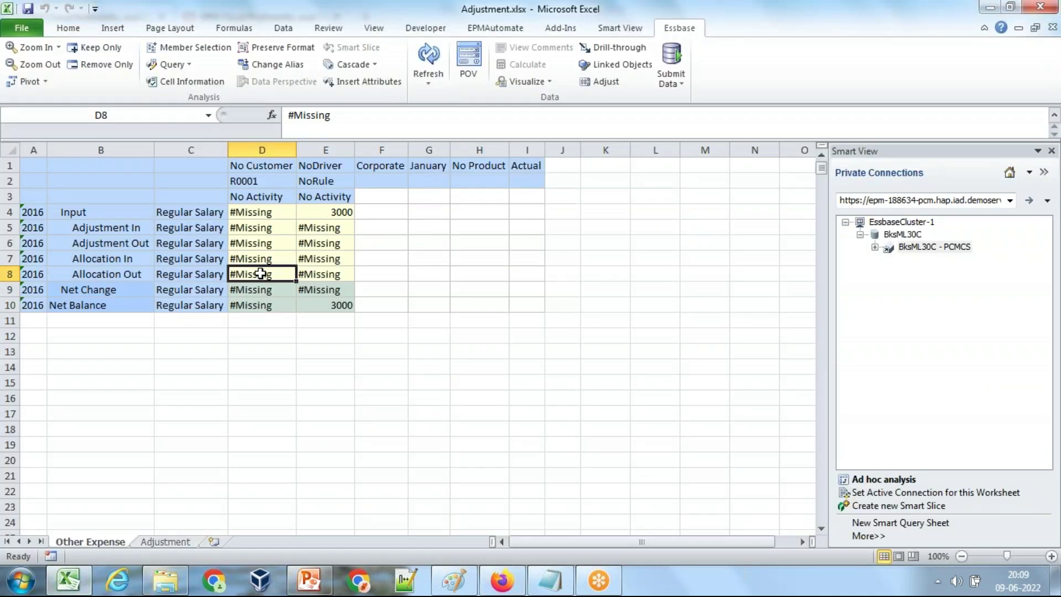
{"action": "left_click", "coordinate": [137, 227]}
{"action": "left_click", "coordinate": [323, 185]}
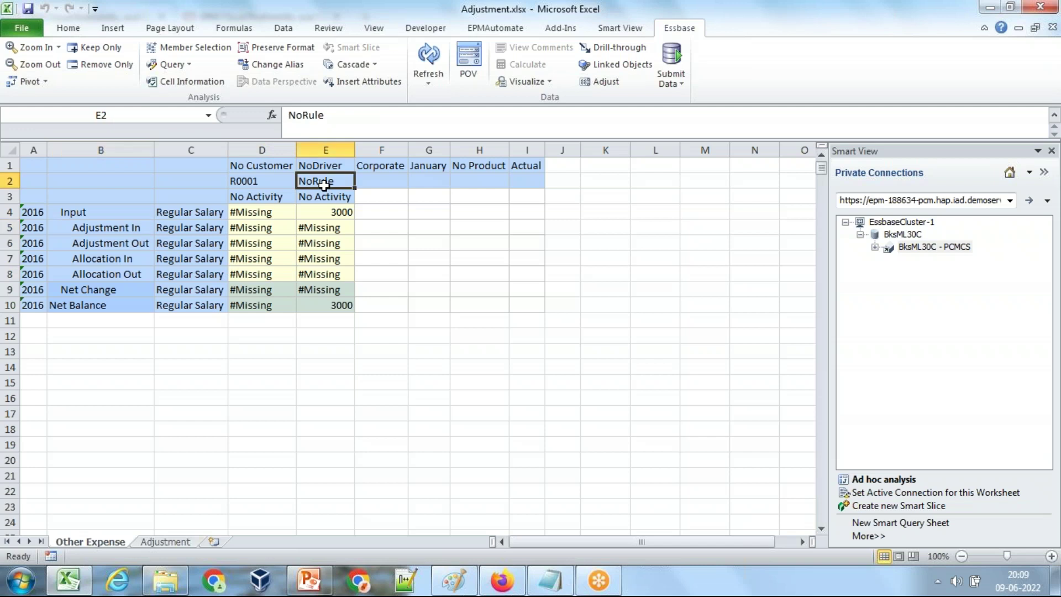
{"action": "left_click", "coordinate": [136, 229]}
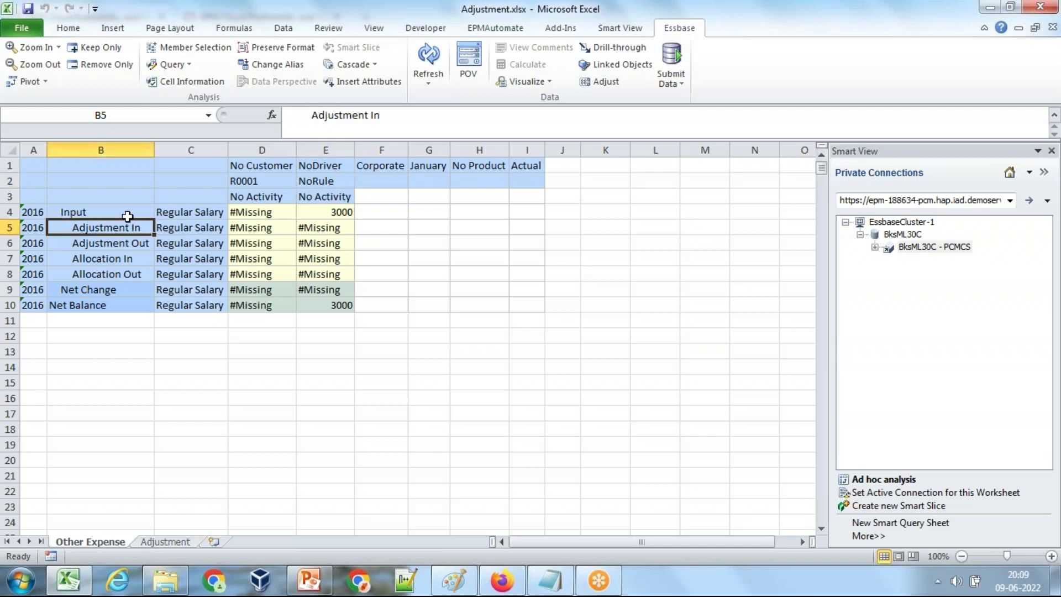
{"action": "key", "text": "alt+Tab"}
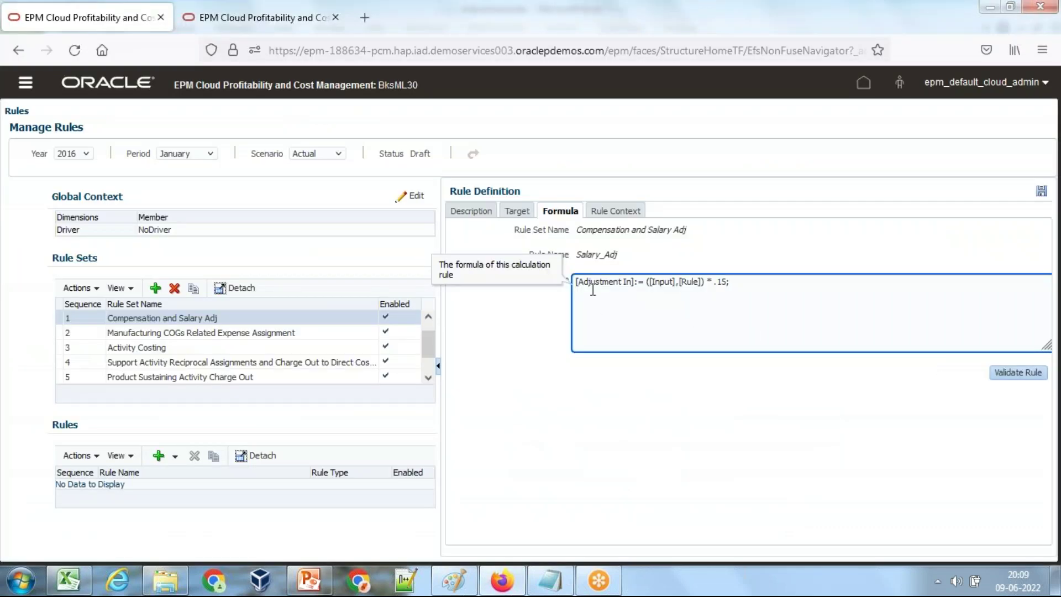
{"action": "key", "text": "alt+Tab"}
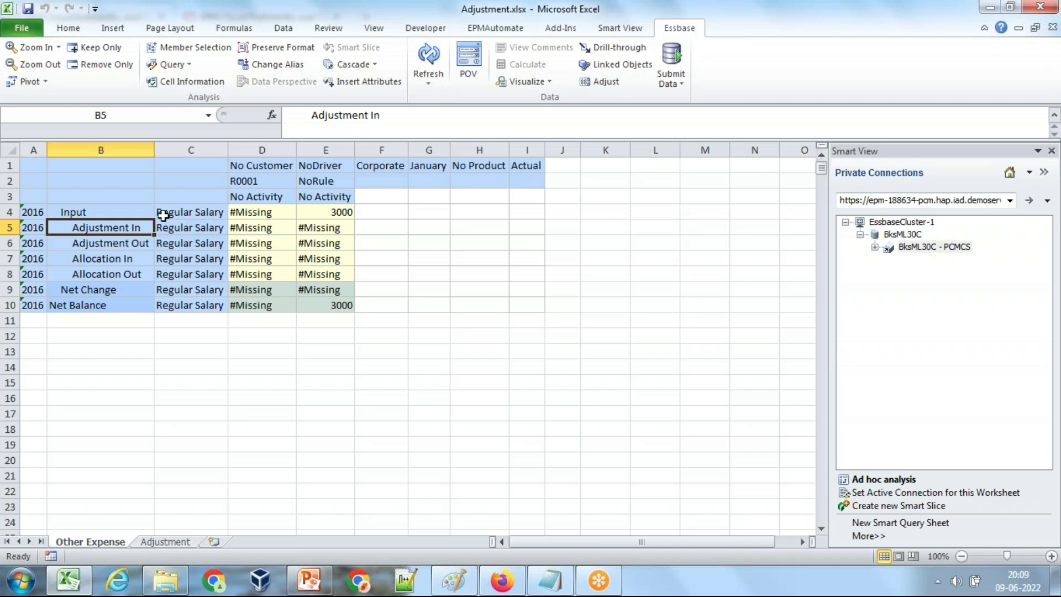
{"action": "left_click", "coordinate": [129, 214]}
{"action": "key", "text": "alt+Tab"}
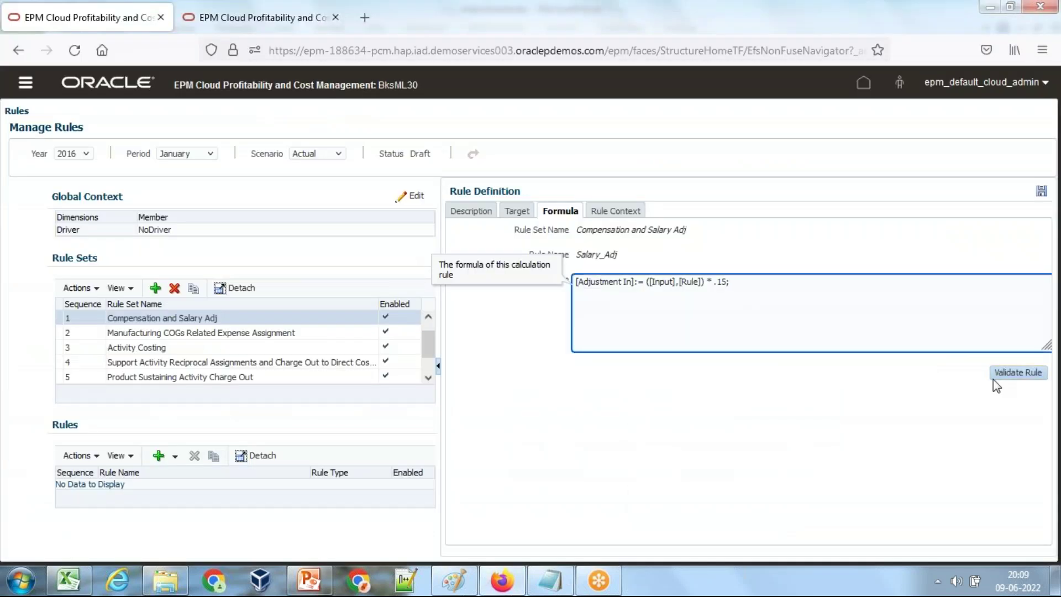
Validate the formula, review Rule Context and Description, and save Salary_Adj
{"action": "left_click", "coordinate": [1014, 373]}
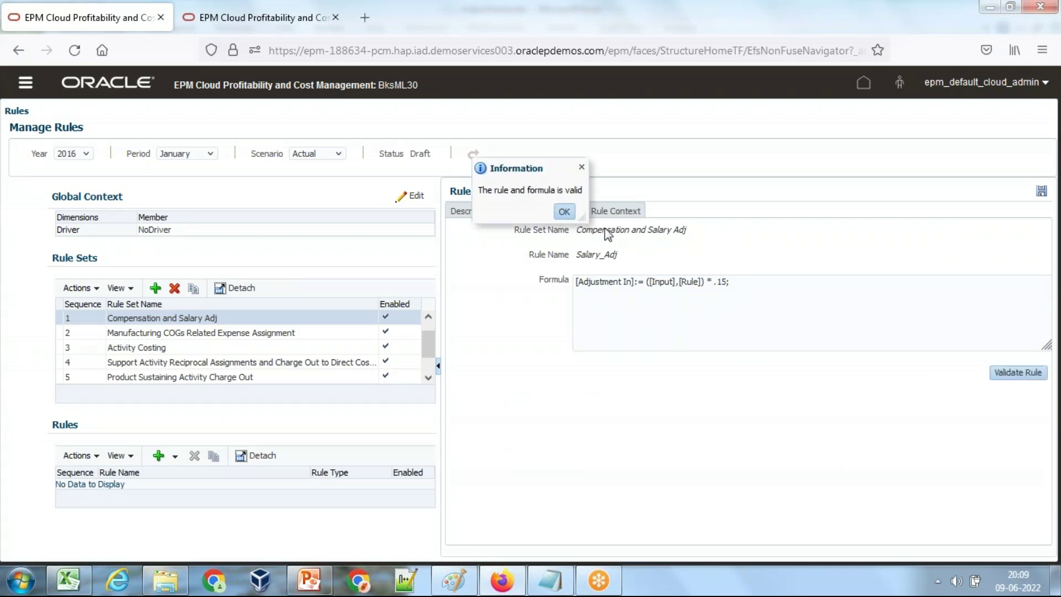
{"action": "key", "text": "Return"}
{"action": "left_click", "coordinate": [1041, 193]}
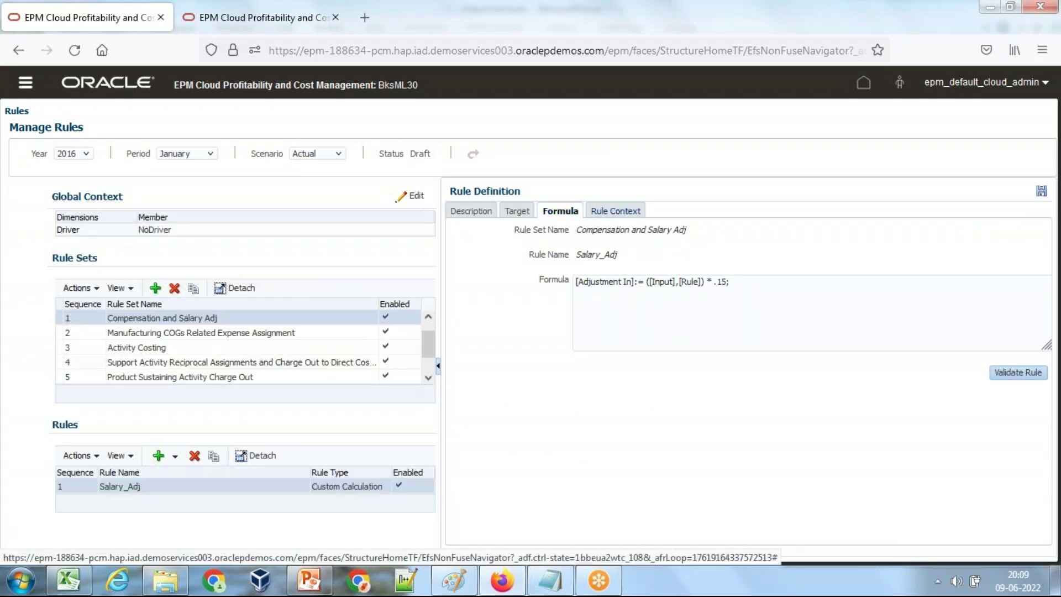
{"action": "left_click", "coordinate": [618, 216]}
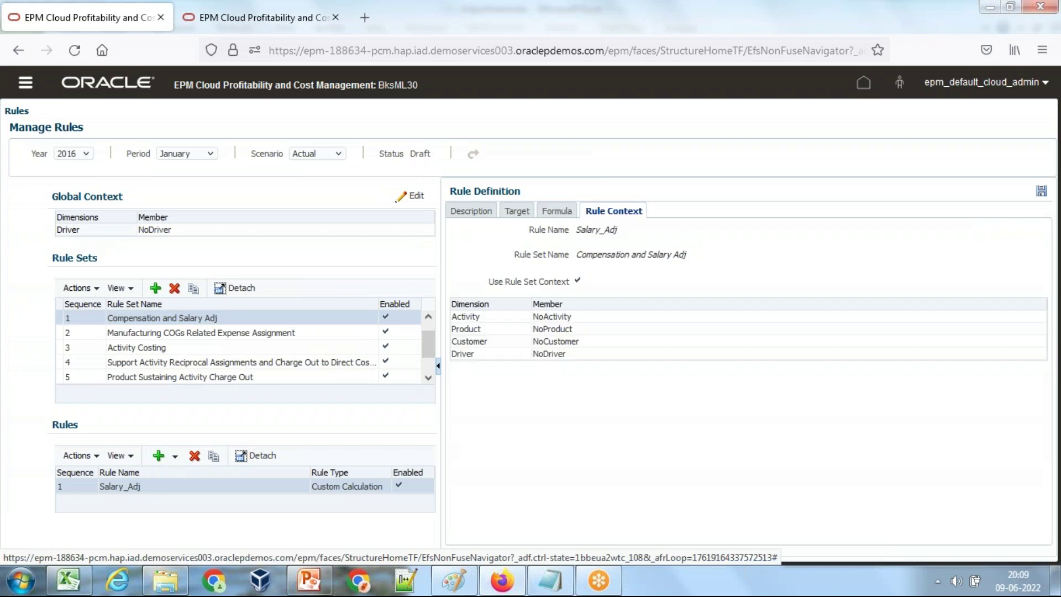
{"action": "left_click", "coordinate": [481, 212]}
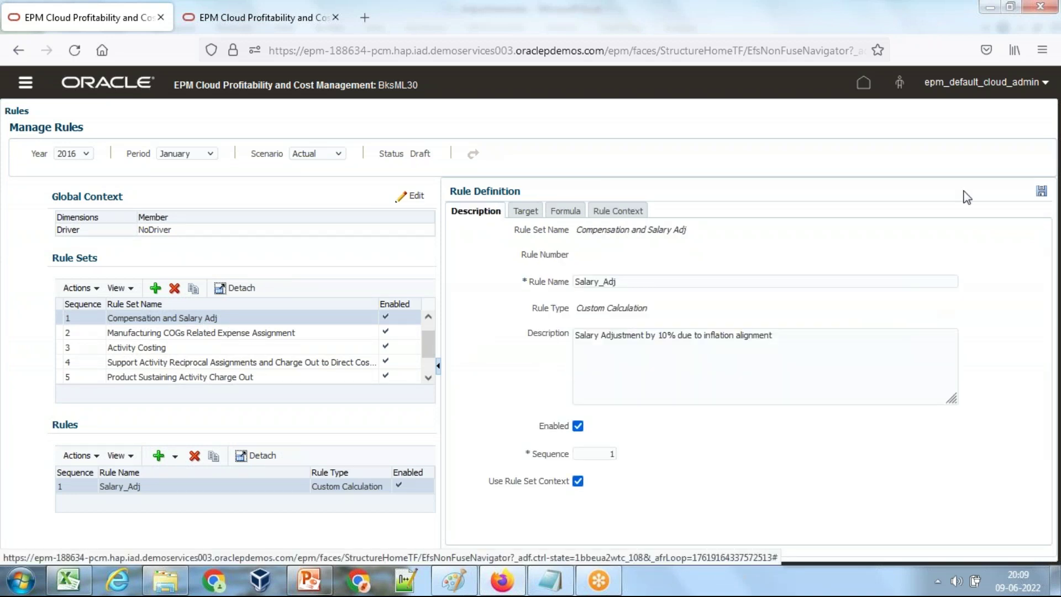
{"action": "left_click", "coordinate": [1042, 193]}
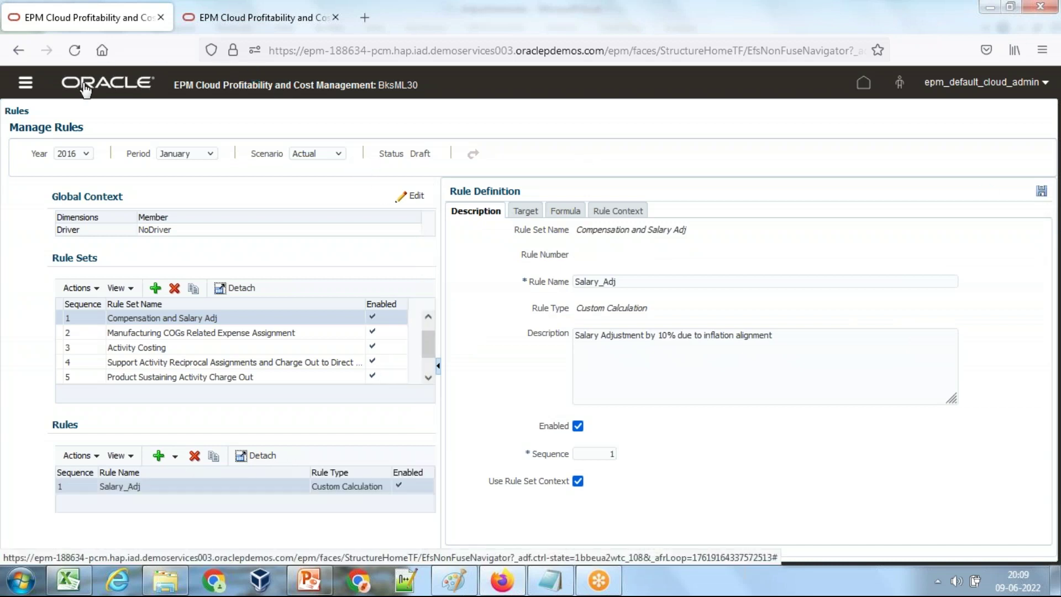
Return to Manage Rules and open Salary_Adj in Compensation and Salary Adj
{"action": "left_click", "coordinate": [608, 211]}
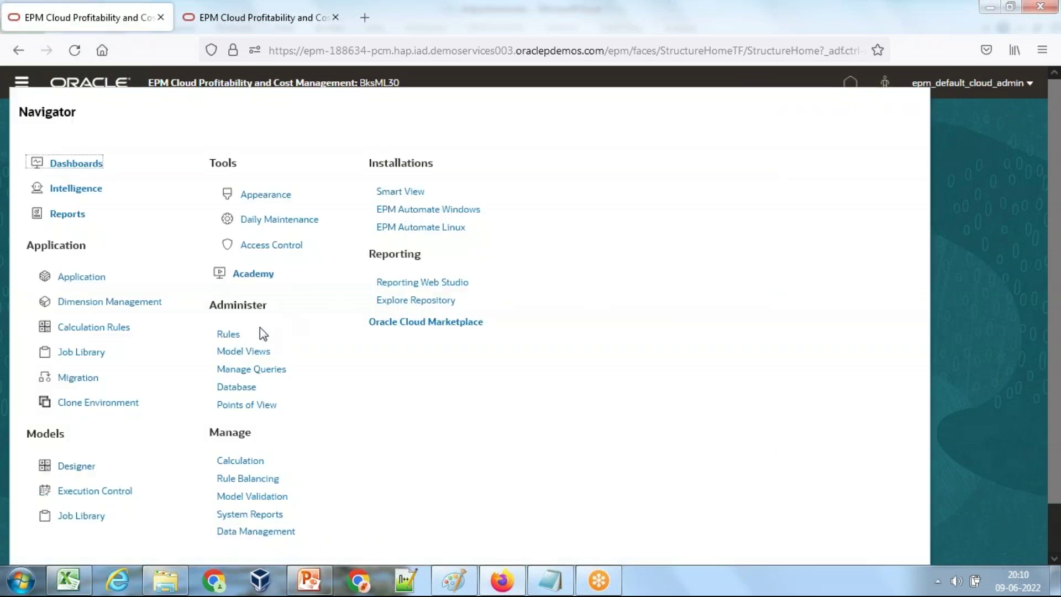
{"action": "left_click", "coordinate": [239, 334]}
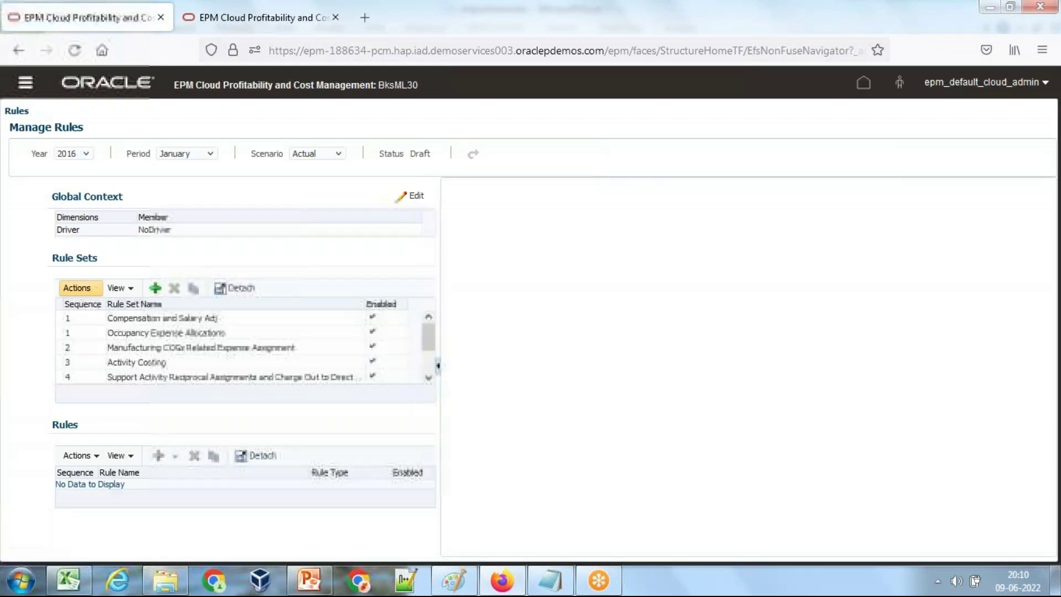
{"action": "left_click", "coordinate": [350, 318]}
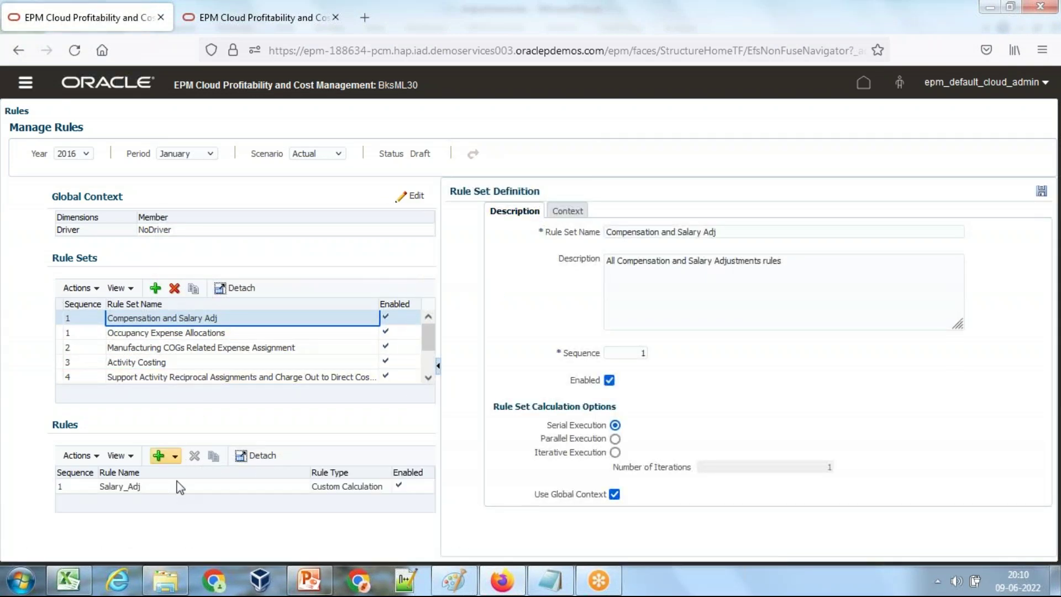
{"action": "left_click", "coordinate": [180, 488]}
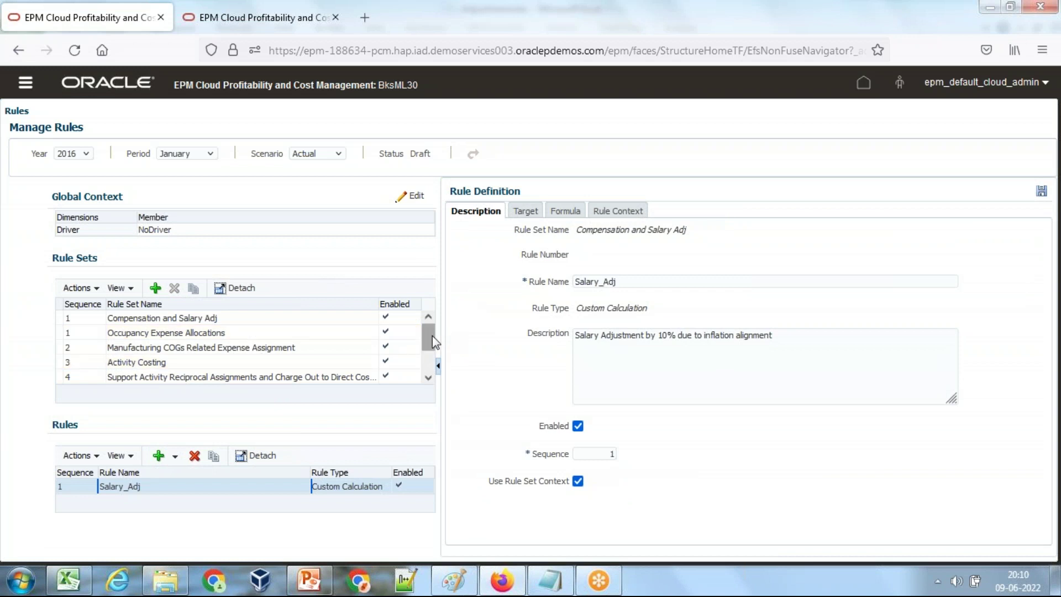
Open Product COGS Assignment to Market Intersections in rule set 7 and highlight R0021
{"action": "scroll", "coordinate": [433, 336], "scroll_direction": "down", "scroll_amount": 1}
{"action": "left_click", "coordinate": [291, 375]}
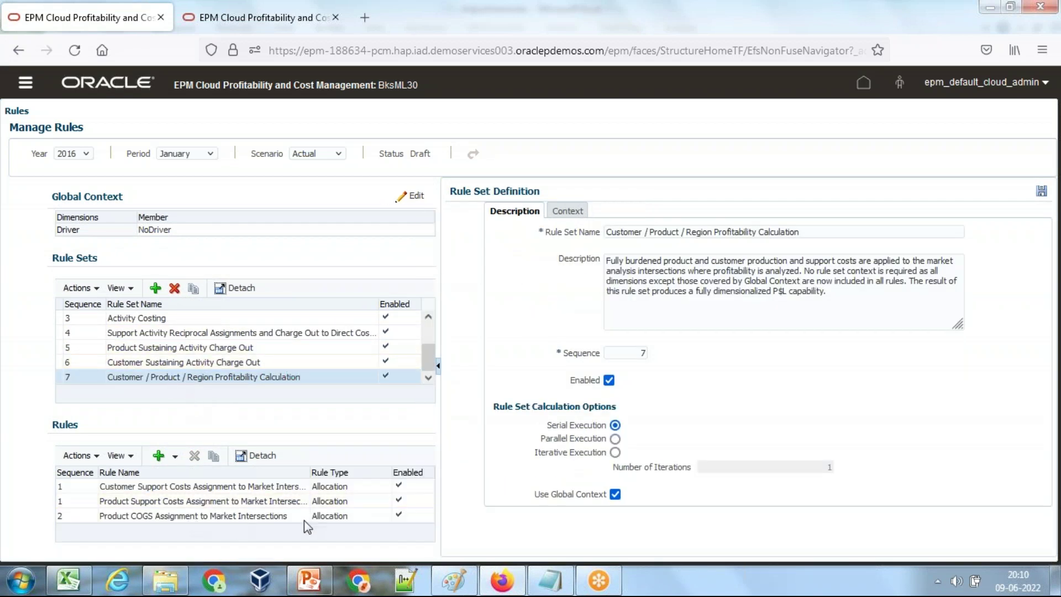
{"action": "left_click", "coordinate": [320, 515]}
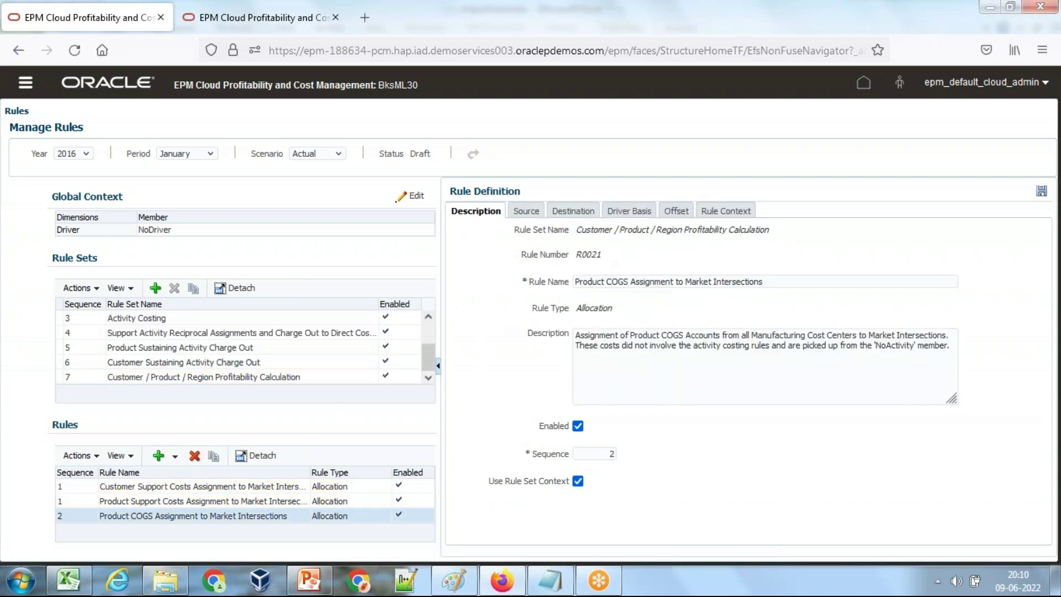
{"action": "left_click_drag", "start_coordinate": [601, 256], "coordinate": [588, 257]}
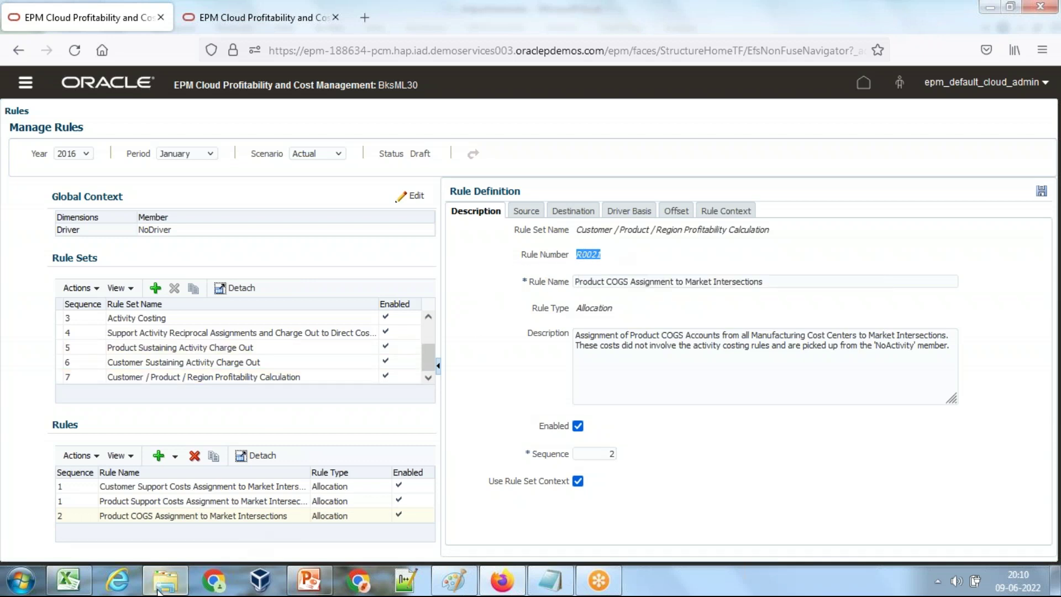
Change the D2 rule member from R0001 to R0022 and refresh the sheet
{"action": "left_click", "coordinate": [68, 580]}
{"action": "left_click", "coordinate": [260, 181]}
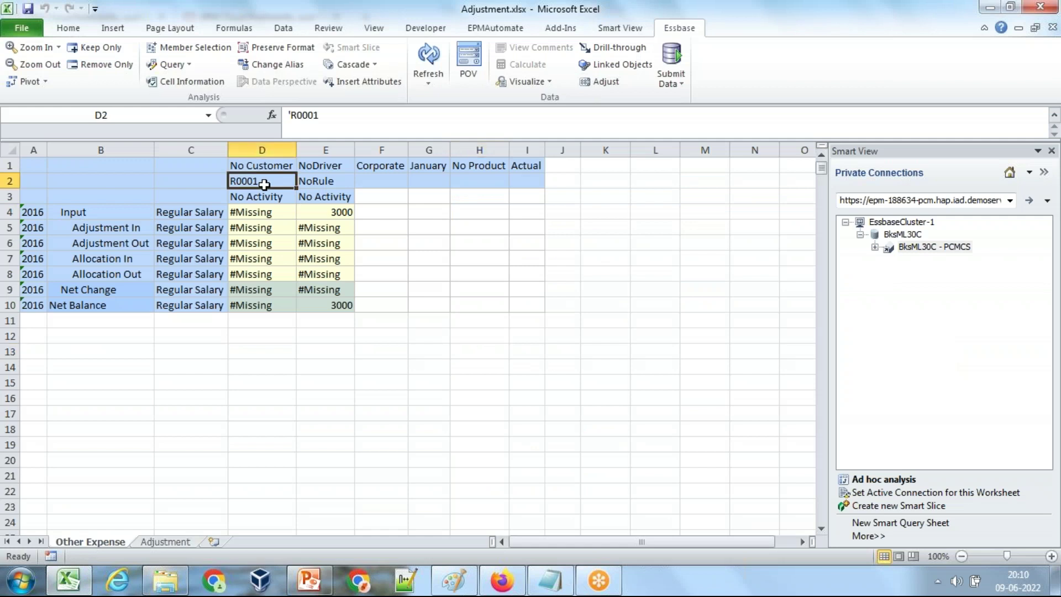
{"action": "left_click", "coordinate": [342, 113]}
{"action": "key", "text": "BackSpace"}
{"action": "key", "text": "BackSpace"}
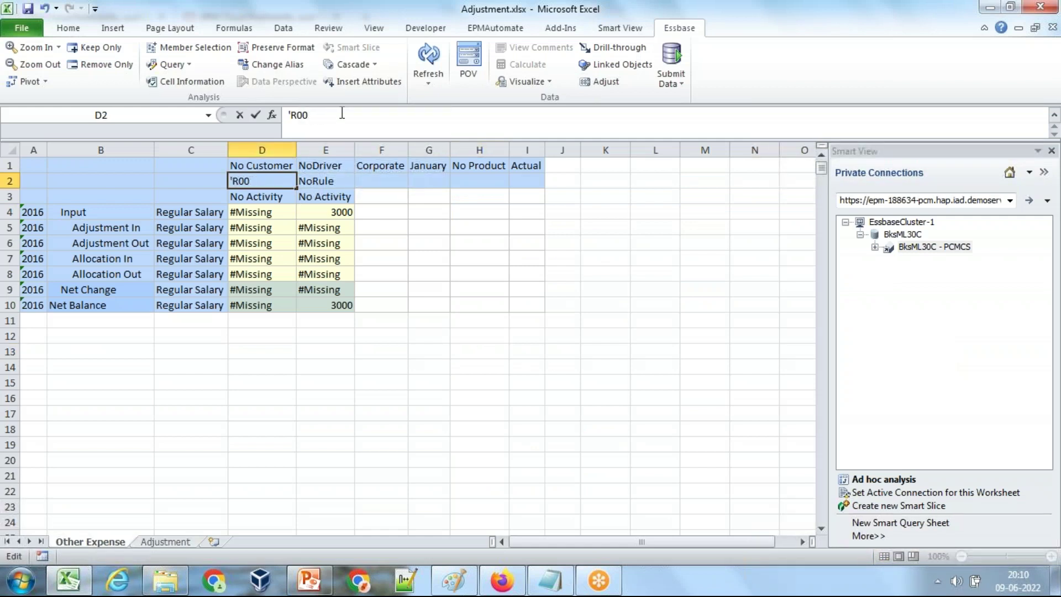
{"action": "type", "text": "22"}
{"action": "key", "text": "Return"}
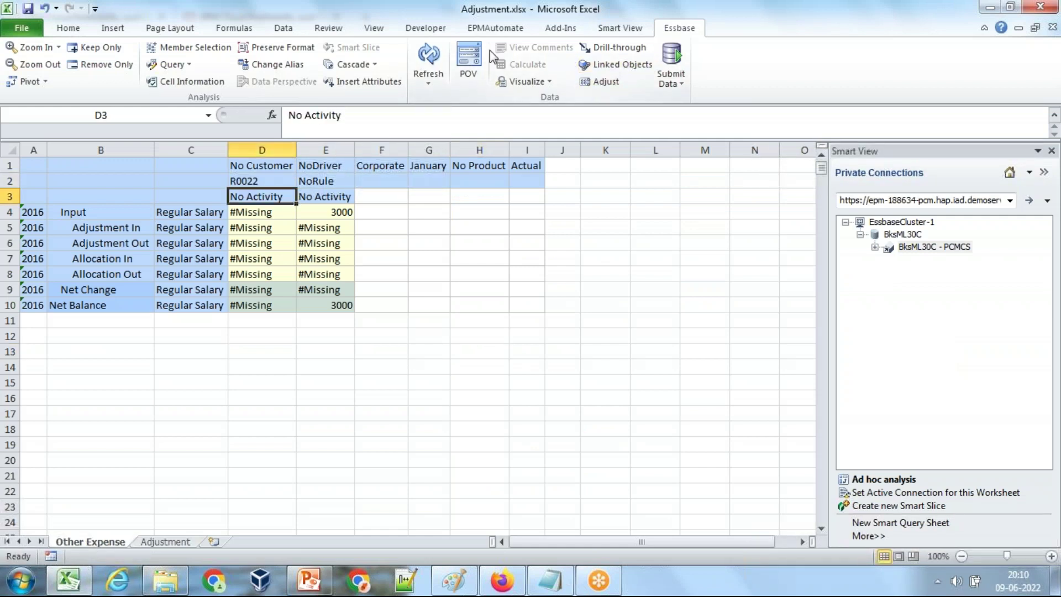
{"action": "left_click", "coordinate": [428, 61]}
Check the refreshed Input value of 3000 in E4 under No Activity
{"action": "left_click", "coordinate": [340, 211]}
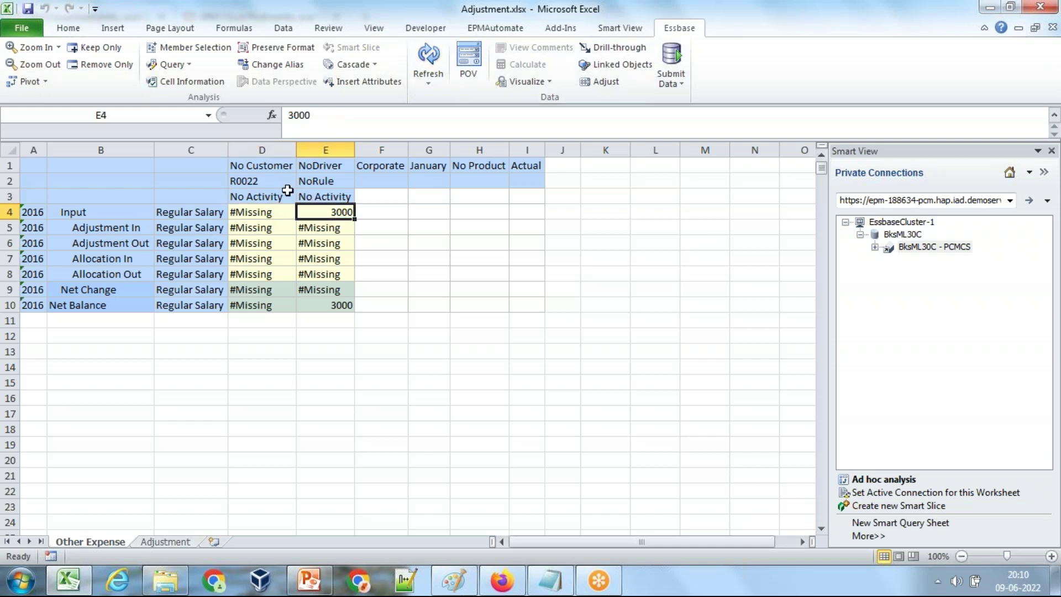
{"action": "left_click", "coordinate": [114, 210]}
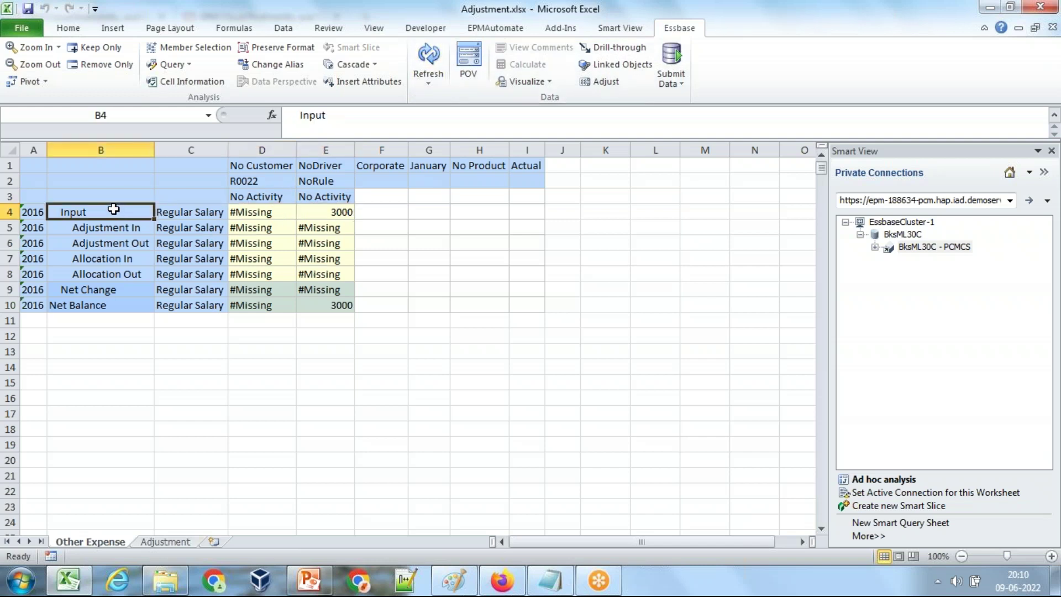
{"action": "left_click", "coordinate": [326, 209]}
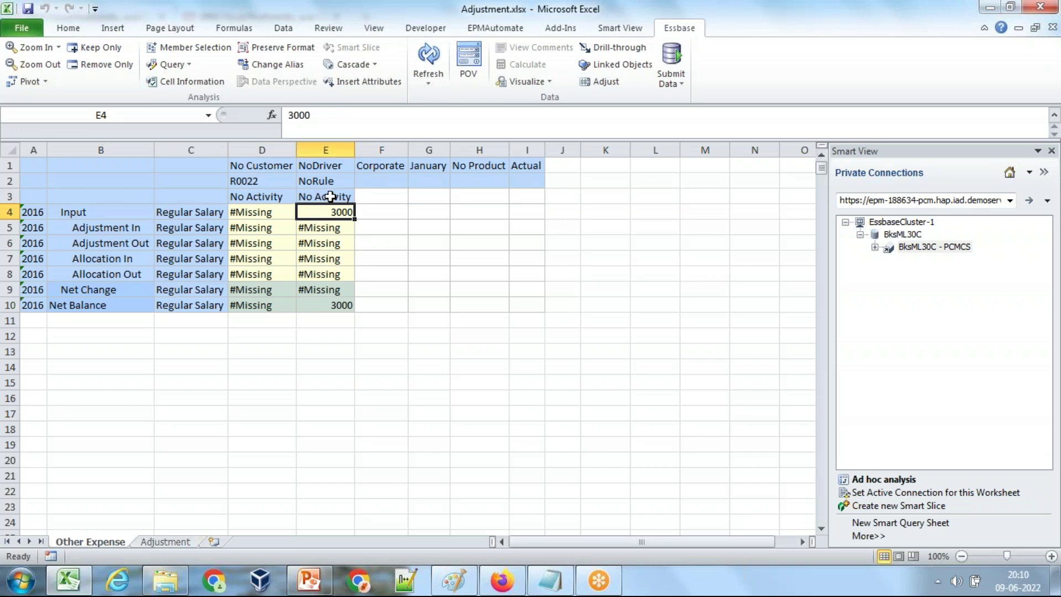
{"action": "left_click", "coordinate": [329, 198]}
{"action": "left_click", "coordinate": [121, 209]}
{"action": "left_click", "coordinate": [339, 209]}
{"action": "left_click", "coordinate": [339, 193]}
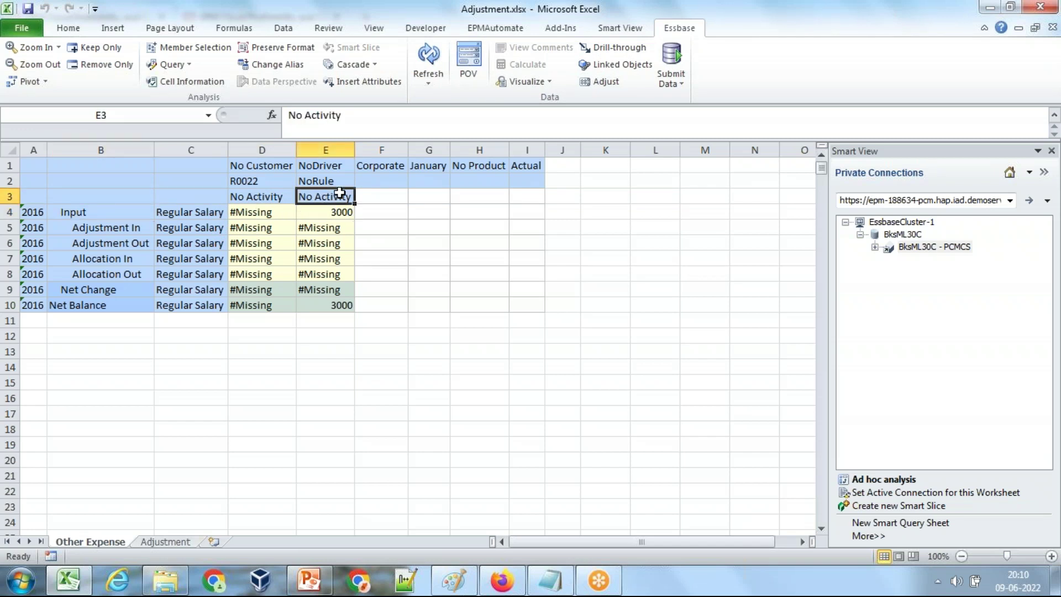
{"action": "left_click", "coordinate": [332, 209]}
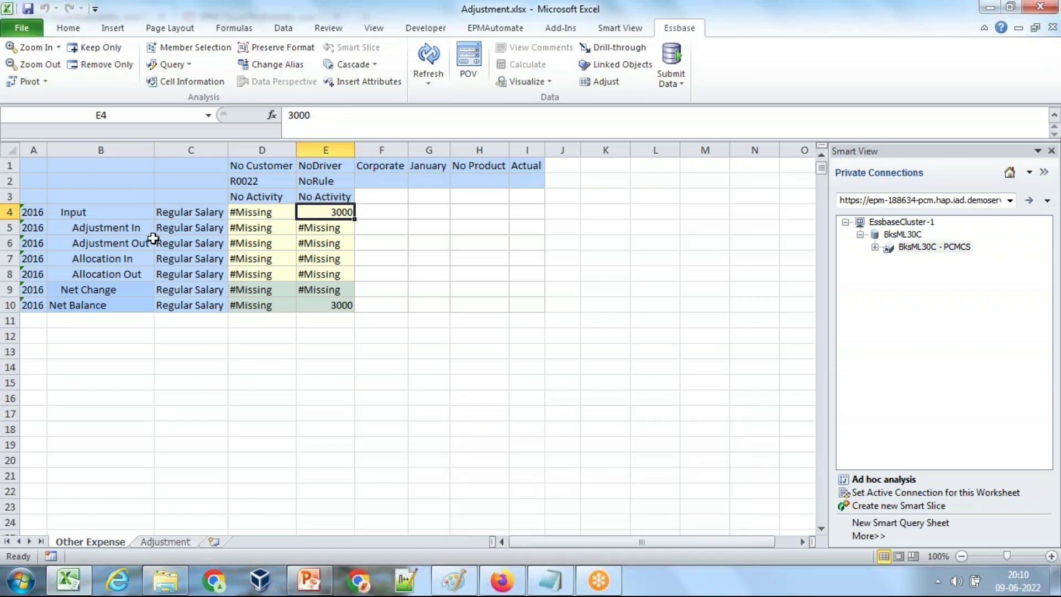
{"action": "left_click", "coordinate": [501, 592]}
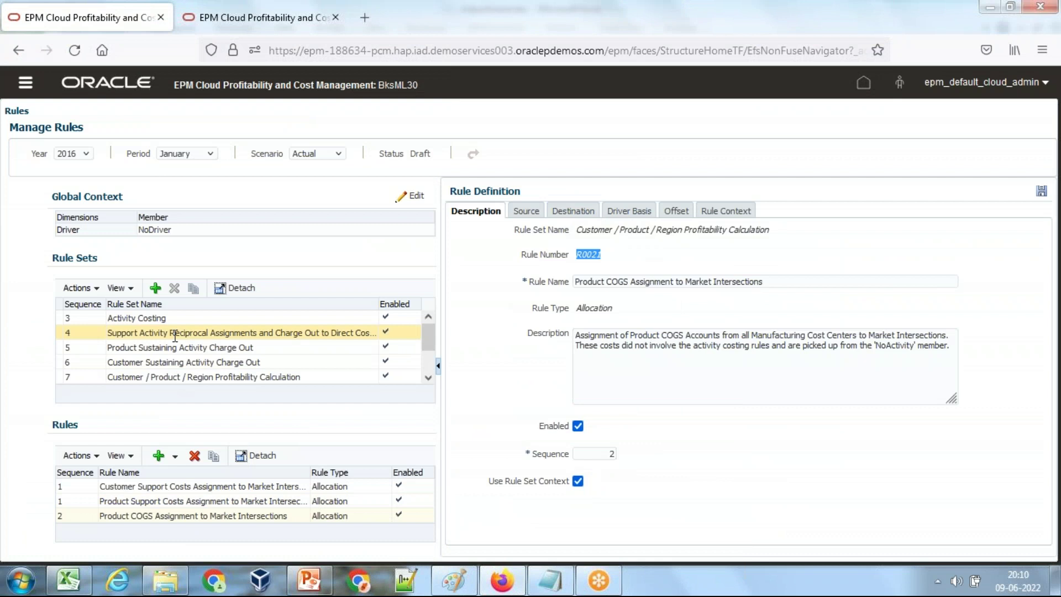
Open the Salary_Adj formula in the Compensation and Salary Adj rule set
{"action": "scroll", "coordinate": [172, 331], "scroll_direction": "up", "scroll_amount": 2}
{"action": "left_click", "coordinate": [165, 317]}
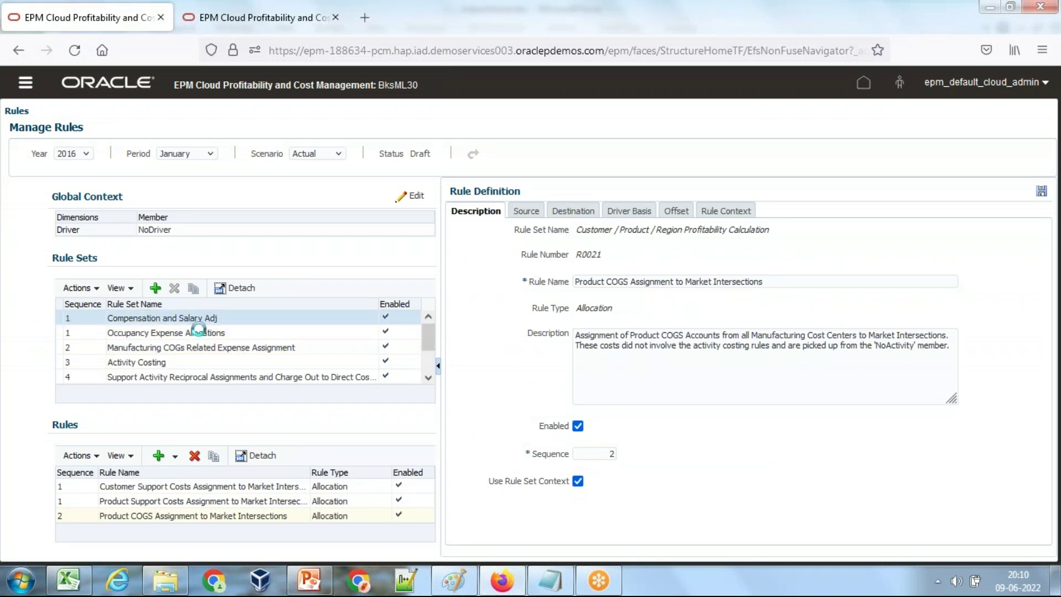
{"action": "left_click", "coordinate": [141, 486]}
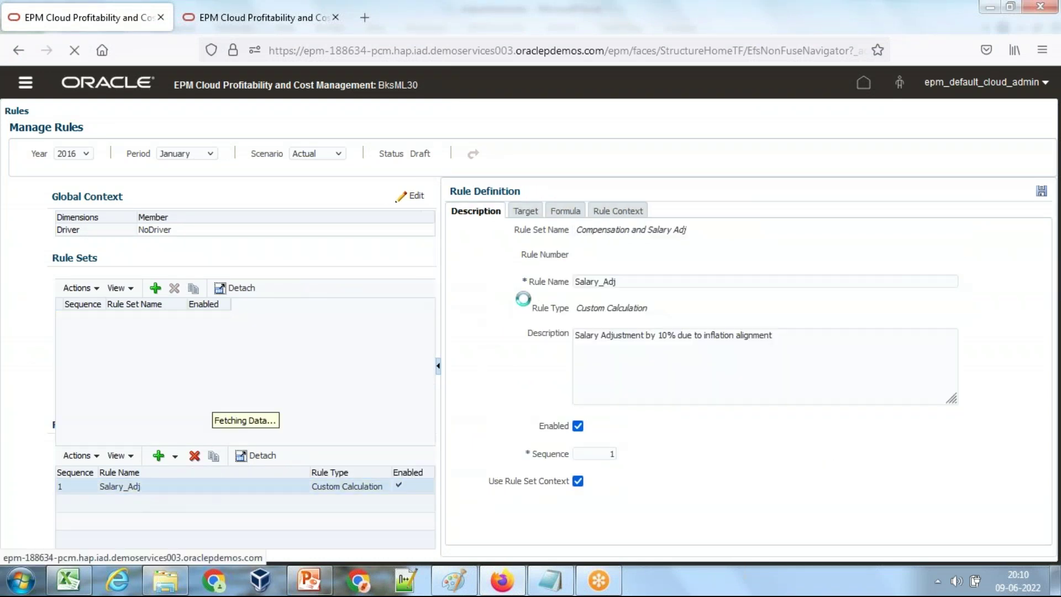
{"action": "left_click", "coordinate": [564, 211]}
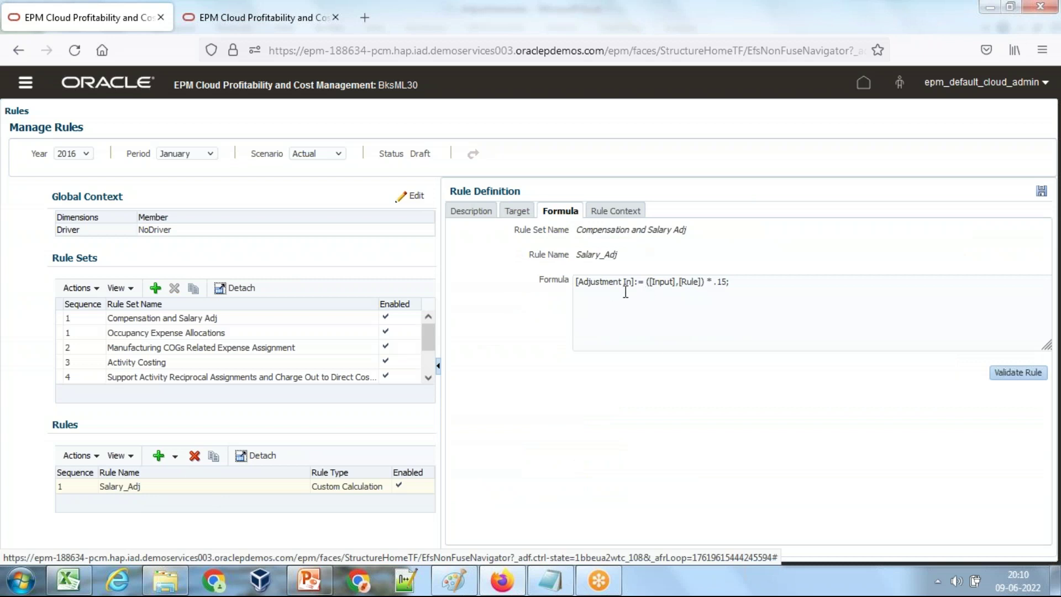
Compare it with the Adjustment In value in D5 and the D1:F1 headers, then go home
{"action": "key", "text": "alt+Tab"}
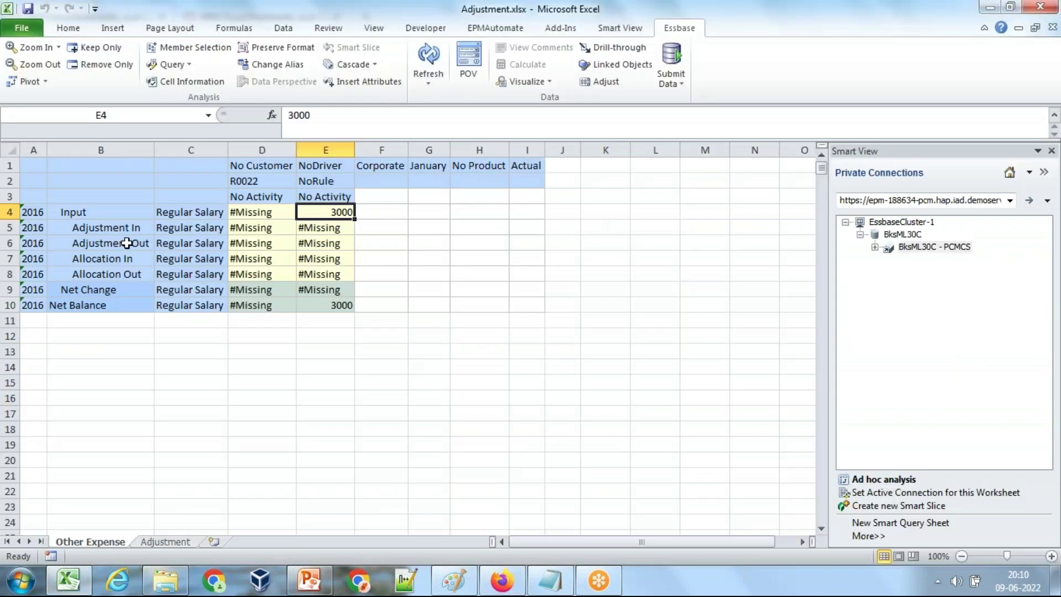
{"action": "left_click", "coordinate": [127, 231]}
{"action": "left_click", "coordinate": [268, 224]}
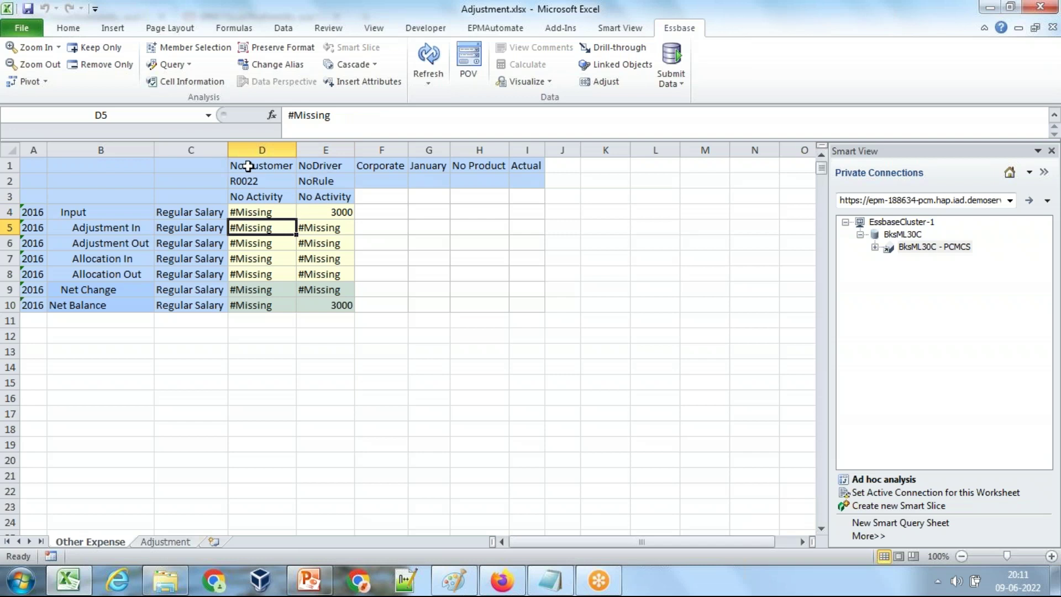
{"action": "left_click_drag", "start_coordinate": [249, 166], "coordinate": [376, 164]}
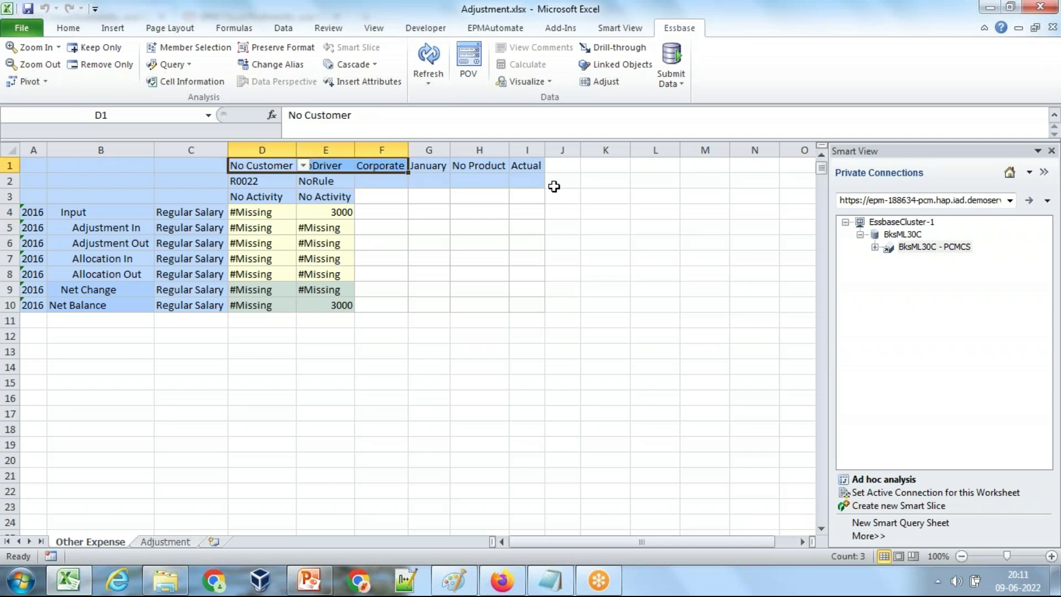
{"action": "key", "text": "alt+Tab"}
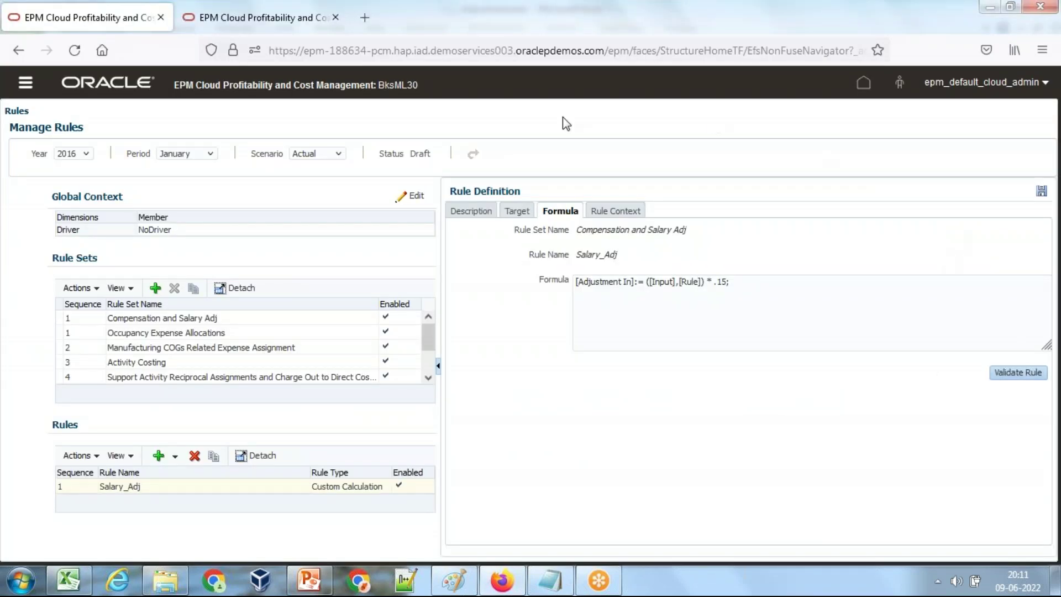
{"action": "left_click", "coordinate": [863, 83]}
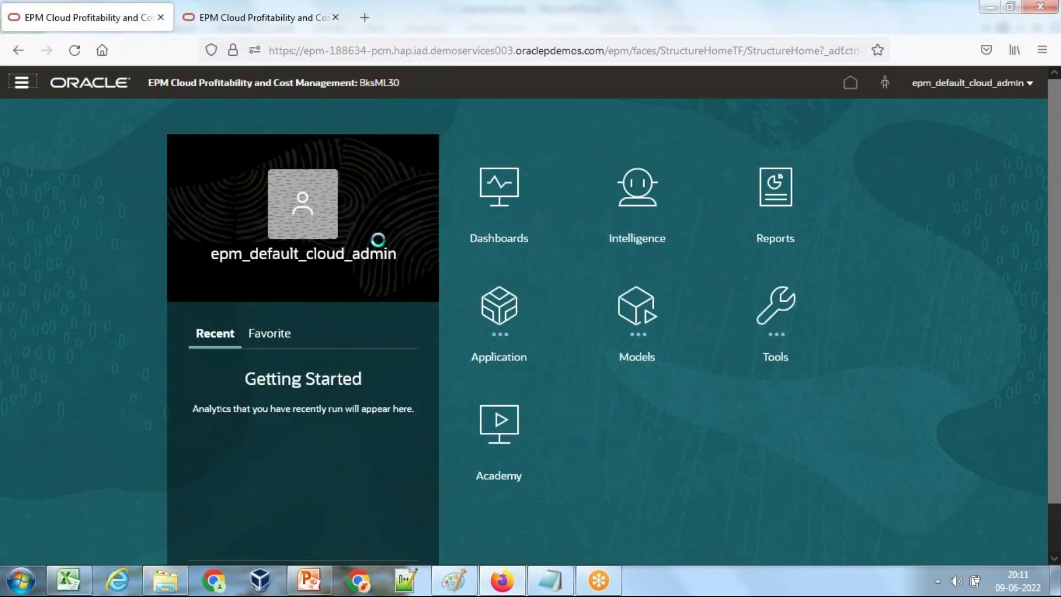
Run Salary_Adj alone from Compensation and Salary Adj via Run Single Rule, then return home
{"action": "left_click", "coordinate": [21, 83]}
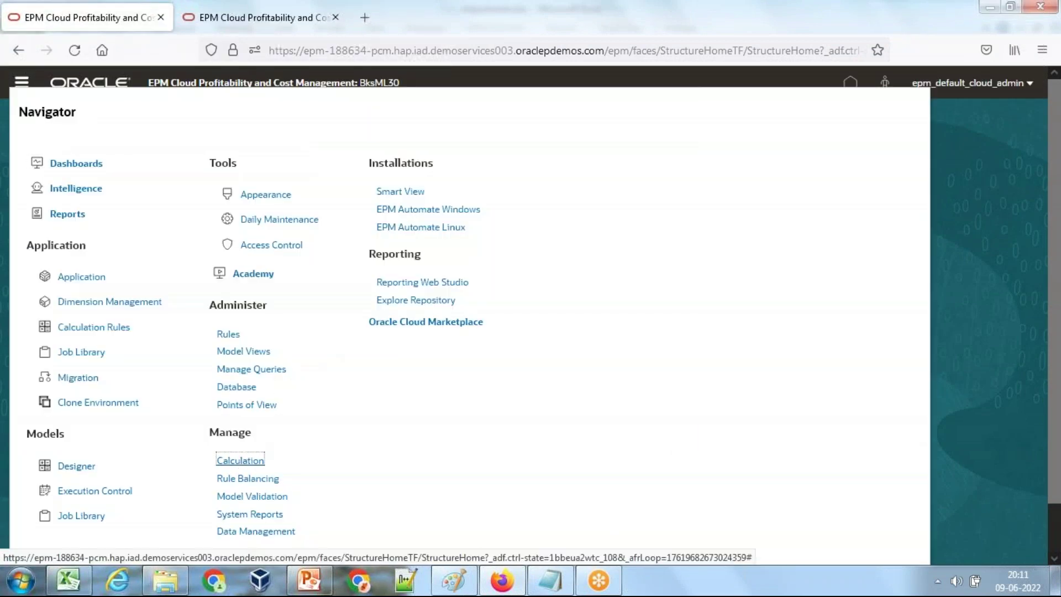
{"action": "left_click", "coordinate": [243, 456]}
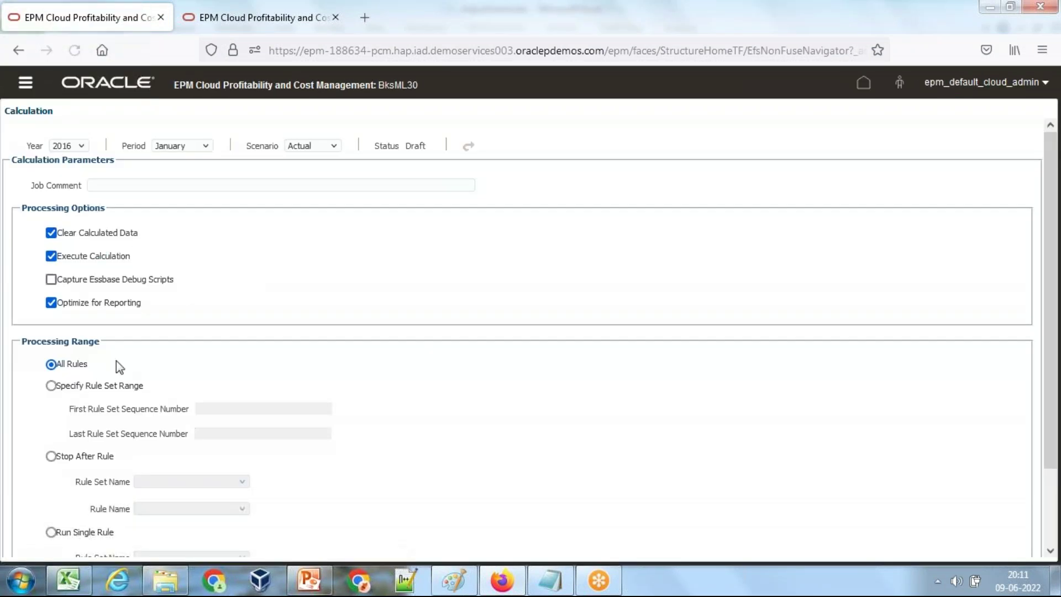
{"action": "scroll", "coordinate": [102, 452], "scroll_direction": "down", "scroll_amount": 3}
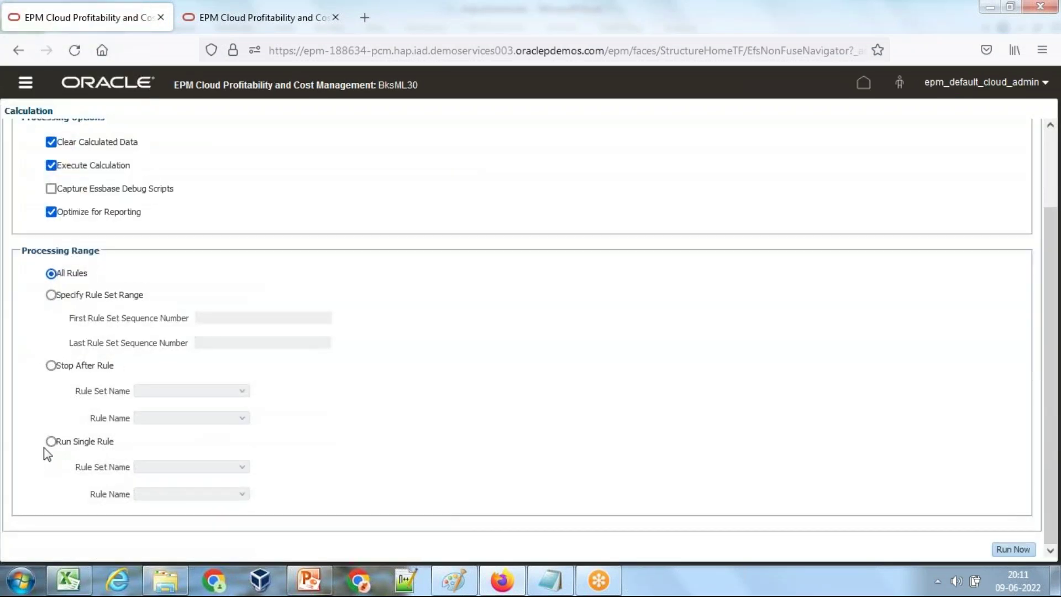
{"action": "left_click", "coordinate": [49, 441]}
{"action": "left_click", "coordinate": [228, 466]}
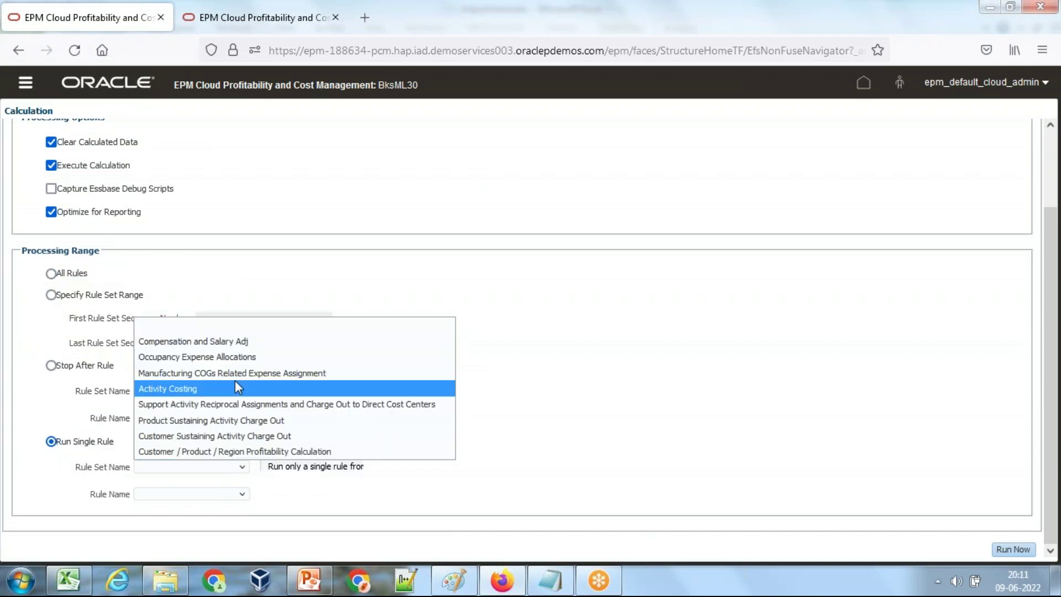
{"action": "left_click", "coordinate": [240, 342]}
{"action": "left_click", "coordinate": [209, 494]}
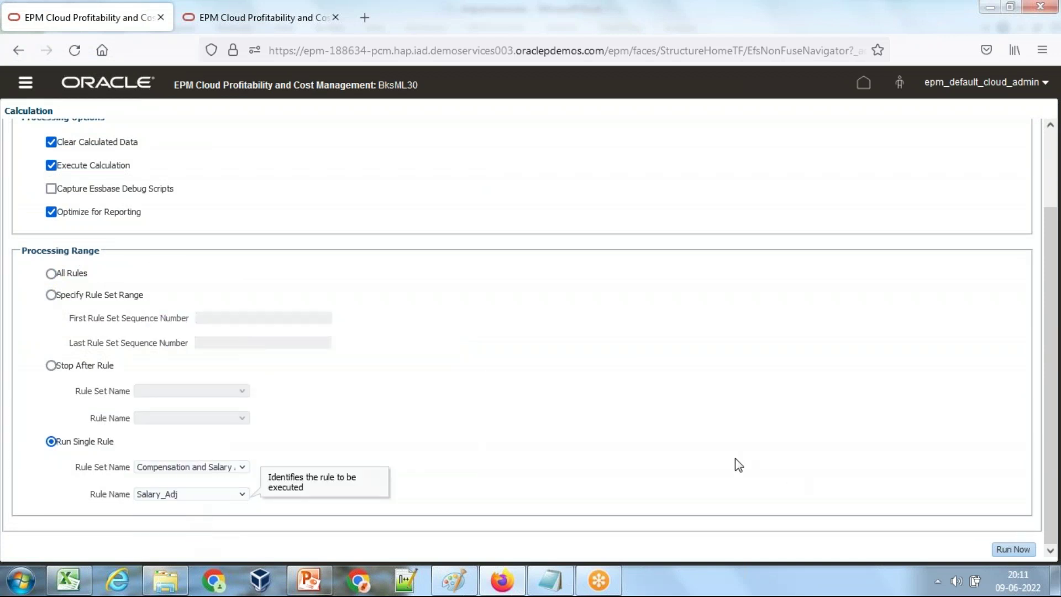
{"action": "left_click", "coordinate": [1011, 549]}
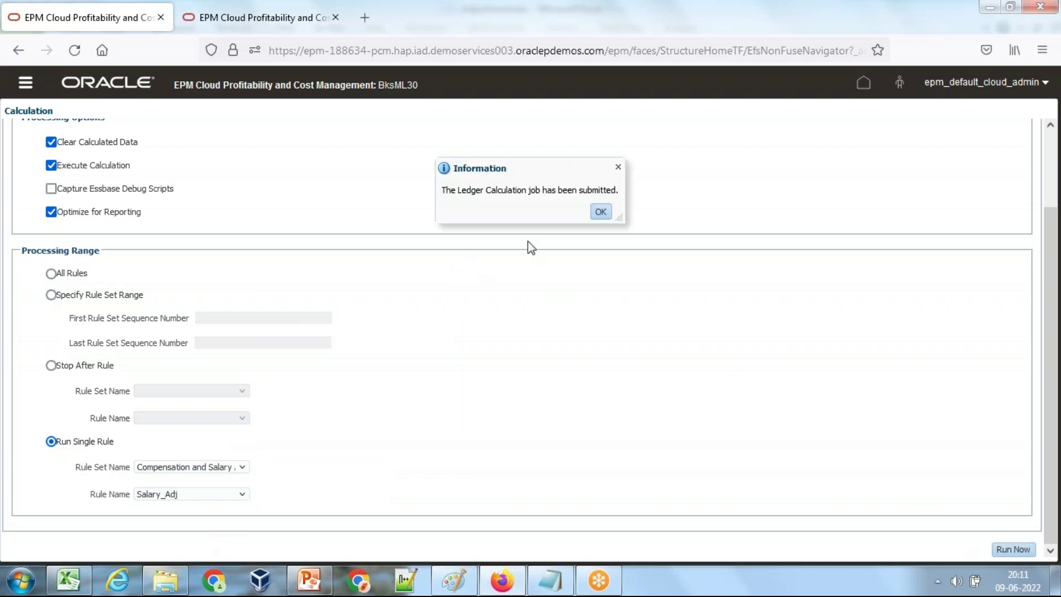
{"action": "left_click", "coordinate": [600, 212]}
{"action": "scroll", "coordinate": [850, 268], "scroll_direction": "up", "scroll_amount": 2}
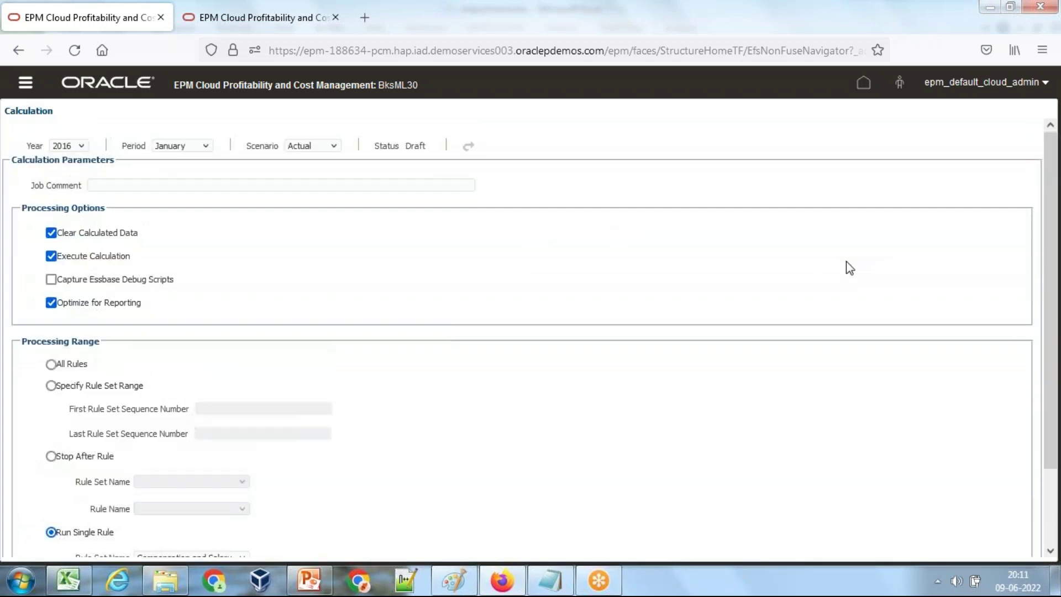
{"action": "left_click", "coordinate": [864, 84]}
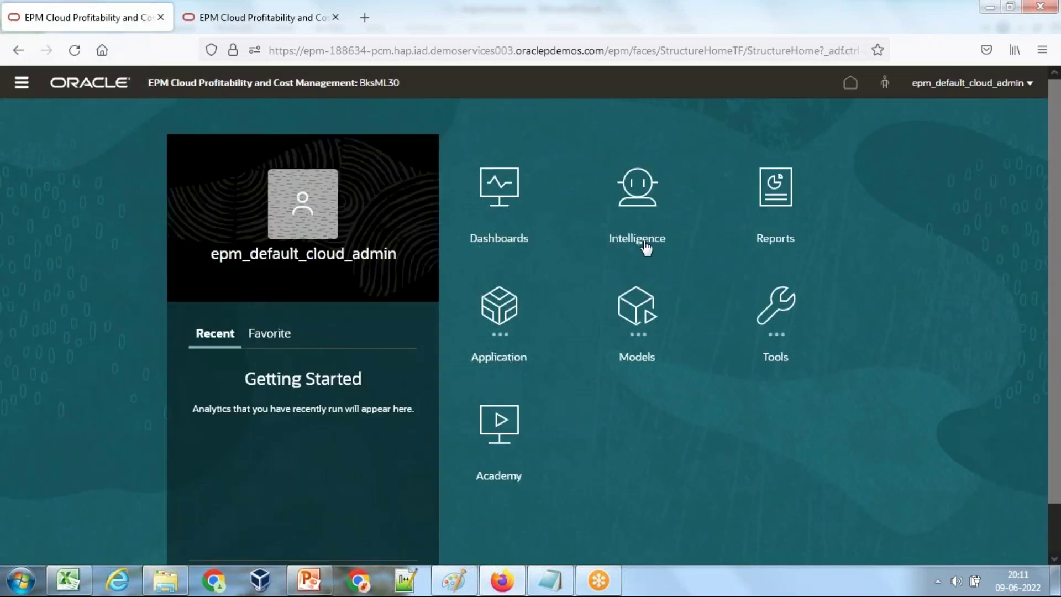
Open the Job Library and confirm the latest Ledger Calculation job shows Success
{"action": "left_click", "coordinate": [502, 354]}
{"action": "left_click", "coordinate": [791, 435]}
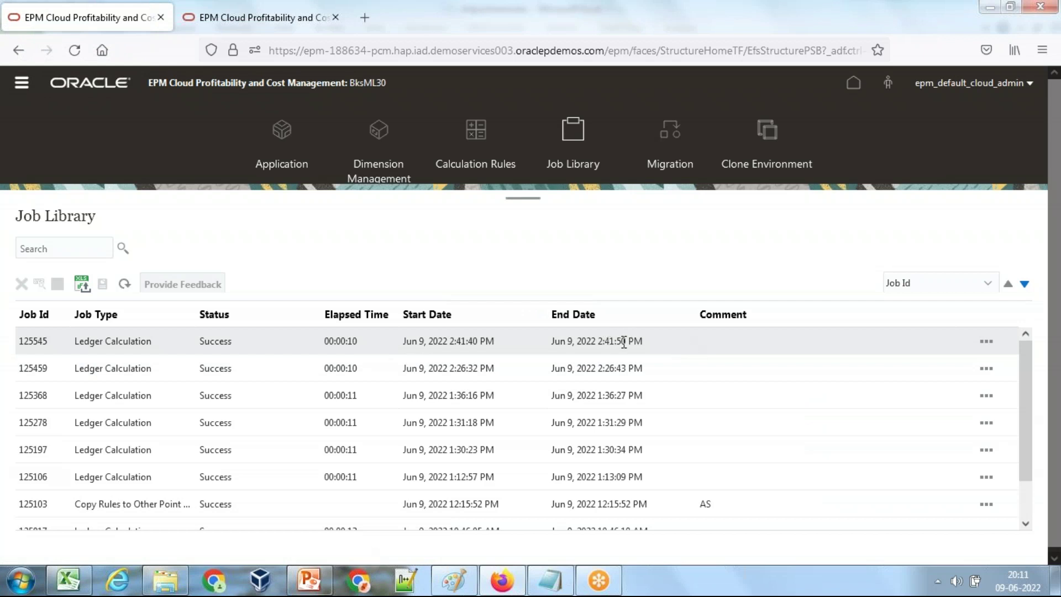
{"action": "key", "text": "alt+Tab"}
Refresh the Smart View sheet, verify 3000 in E4 and 450 in D5, then return to EPM home
{"action": "left_click", "coordinate": [459, 257]}
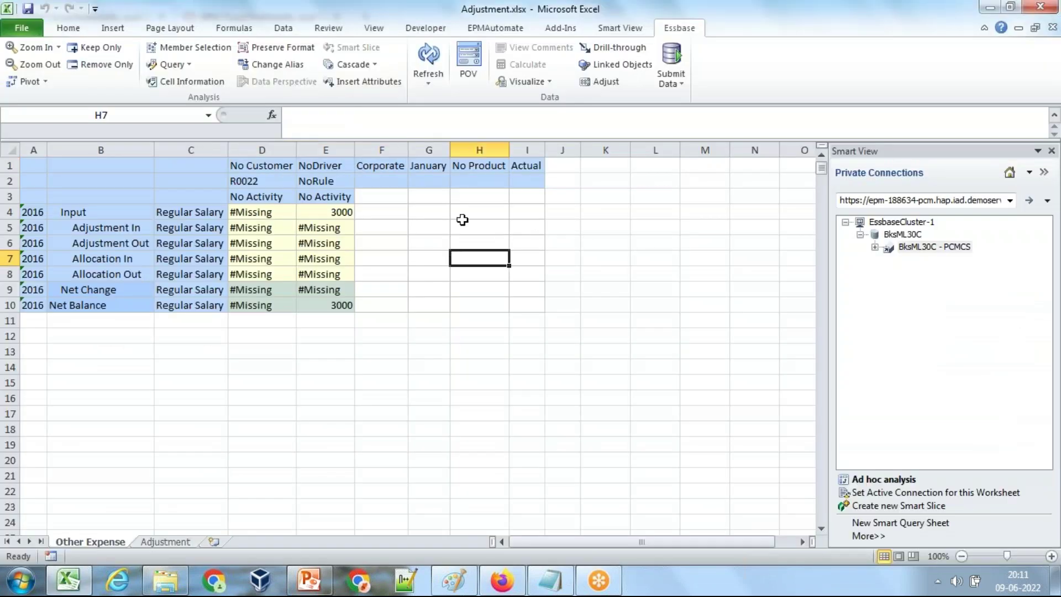
{"action": "left_click", "coordinate": [431, 58]}
{"action": "left_click", "coordinate": [341, 212]}
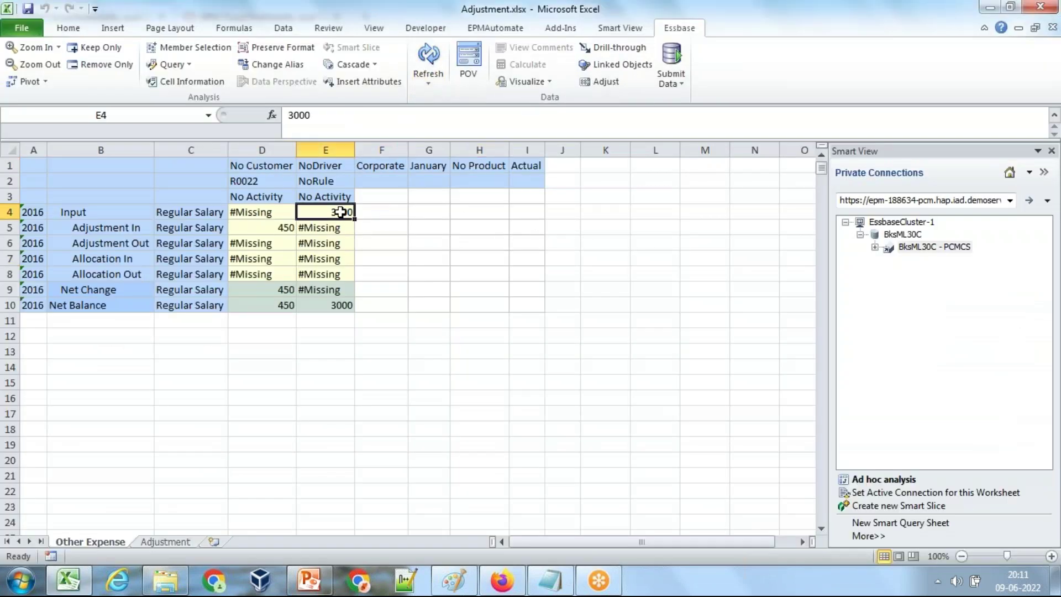
{"action": "left_click", "coordinate": [288, 227]}
{"action": "key", "text": "alt+Tab"}
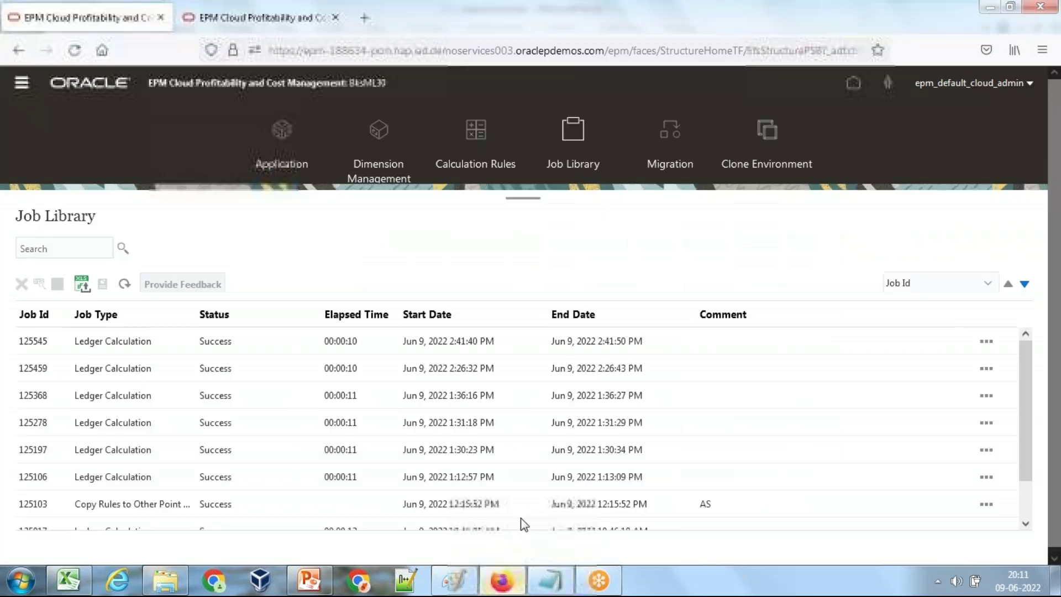
{"action": "left_click", "coordinate": [855, 87]}
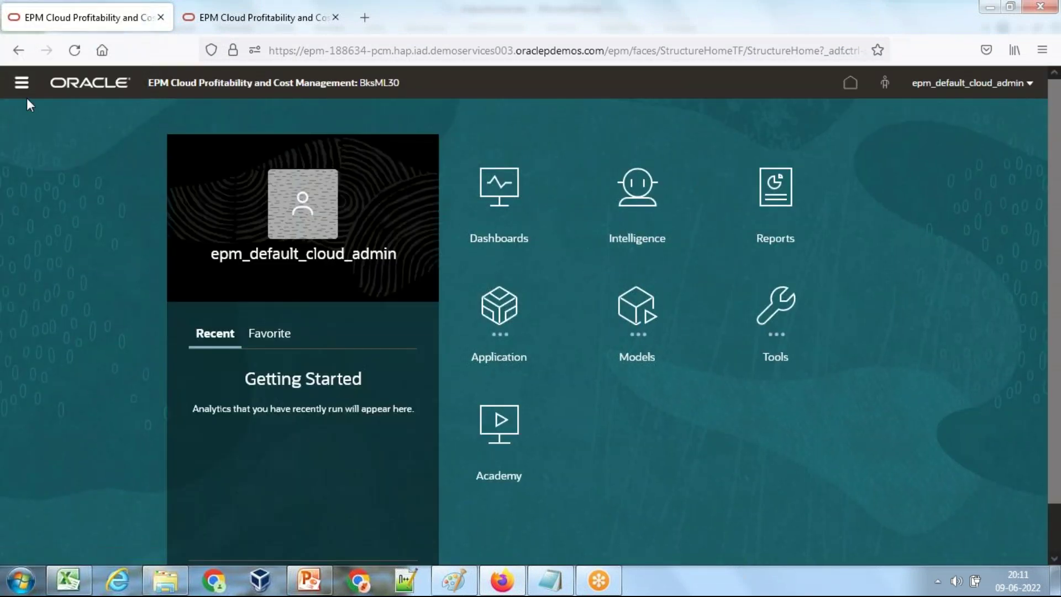
Go to the Rules administration page, closing the extra browser tabs
{"action": "left_click", "coordinate": [21, 82]}
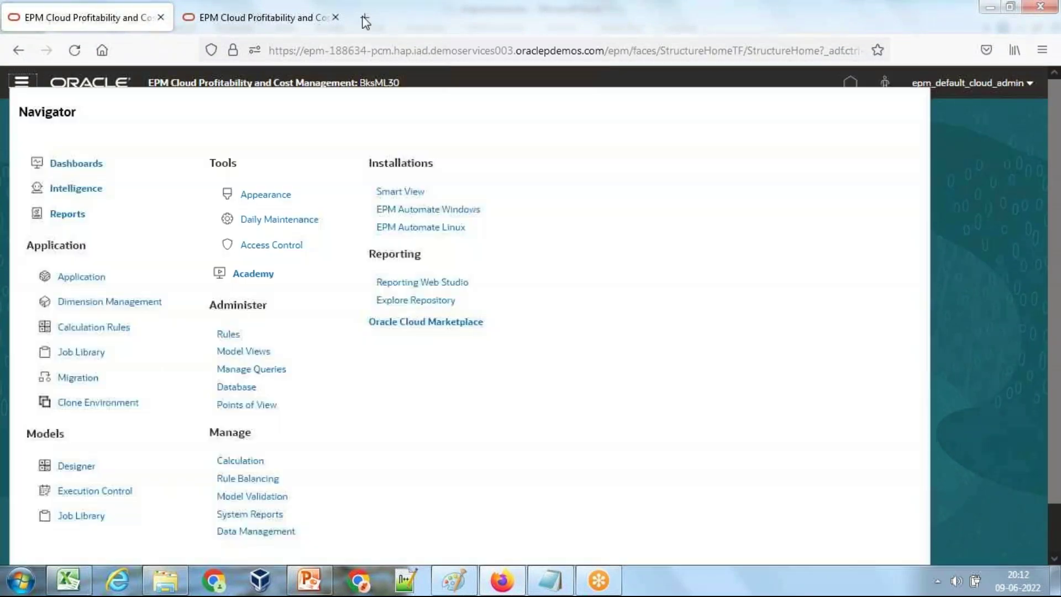
{"action": "left_click", "coordinate": [364, 20]}
{"action": "left_click", "coordinate": [107, 26]}
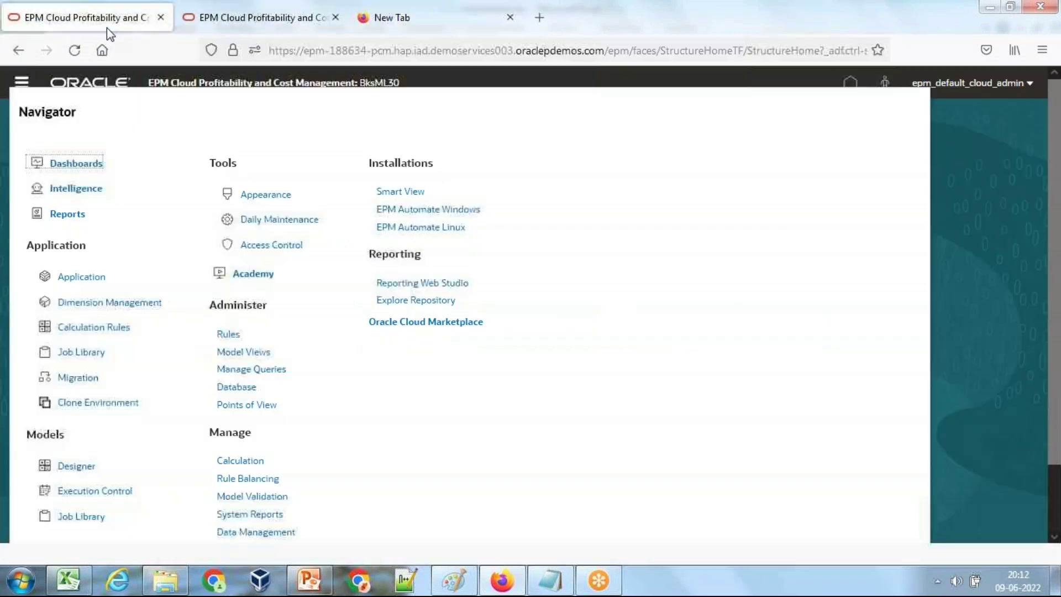
{"action": "left_click", "coordinate": [228, 334]}
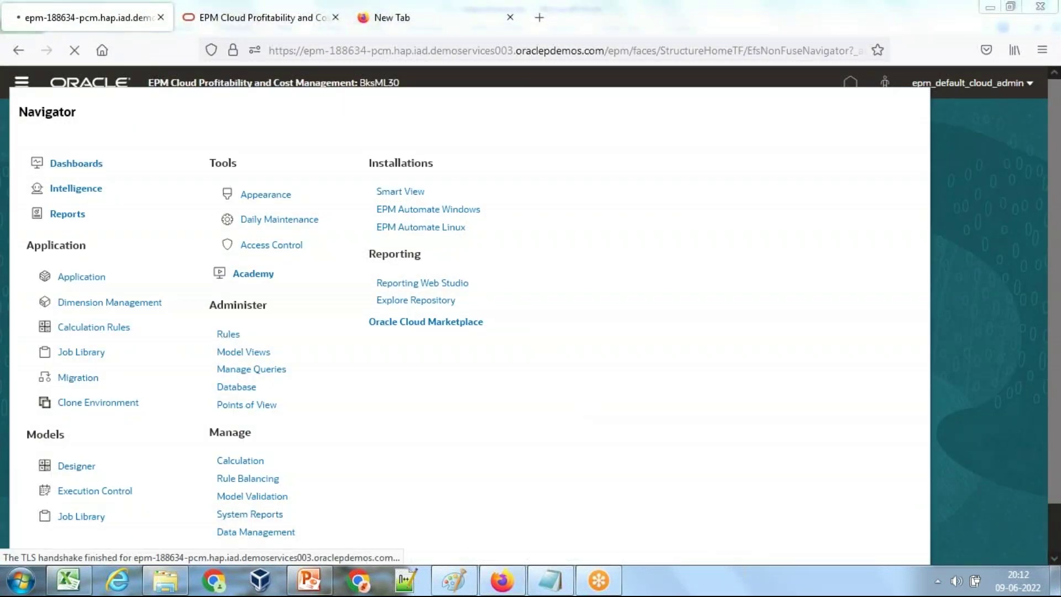
{"action": "left_click", "coordinate": [510, 17]}
{"action": "left_click", "coordinate": [335, 18]}
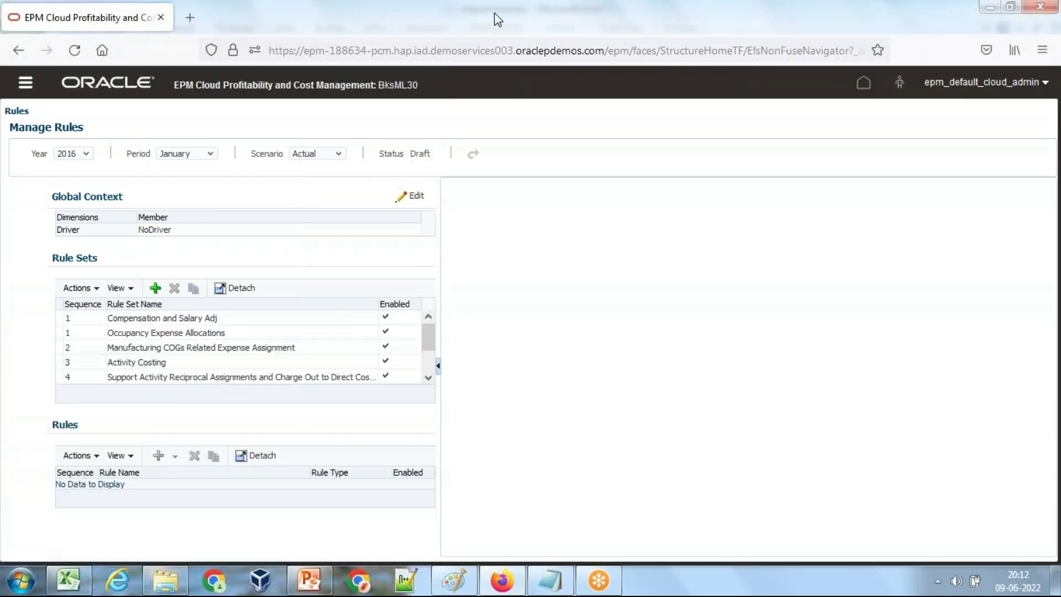
{"action": "left_click_drag", "start_coordinate": [497, 20], "coordinate": [826, 64]}
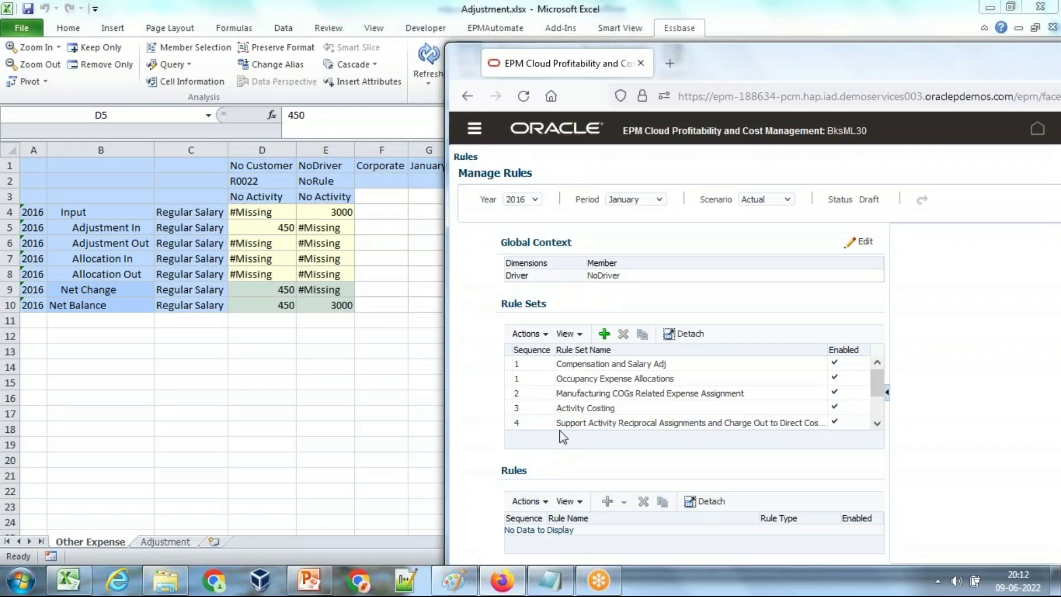
Show the Compensation and Salary Adj rule set and view Salary_Adj's formula
{"action": "left_click", "coordinate": [591, 364]}
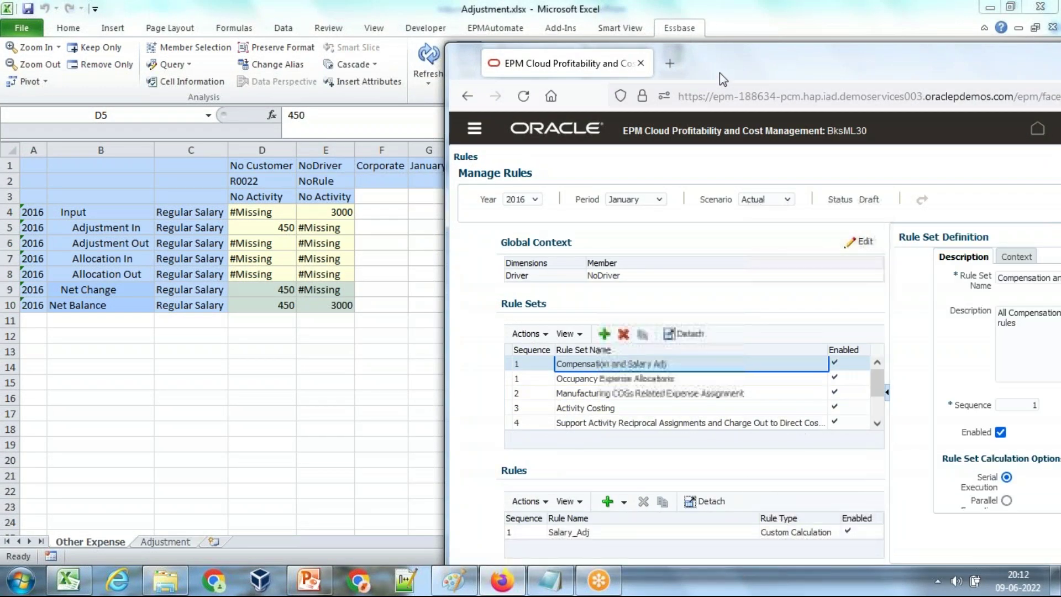
{"action": "left_click_drag", "start_coordinate": [720, 72], "coordinate": [704, 70]}
{"action": "left_click", "coordinate": [554, 530]}
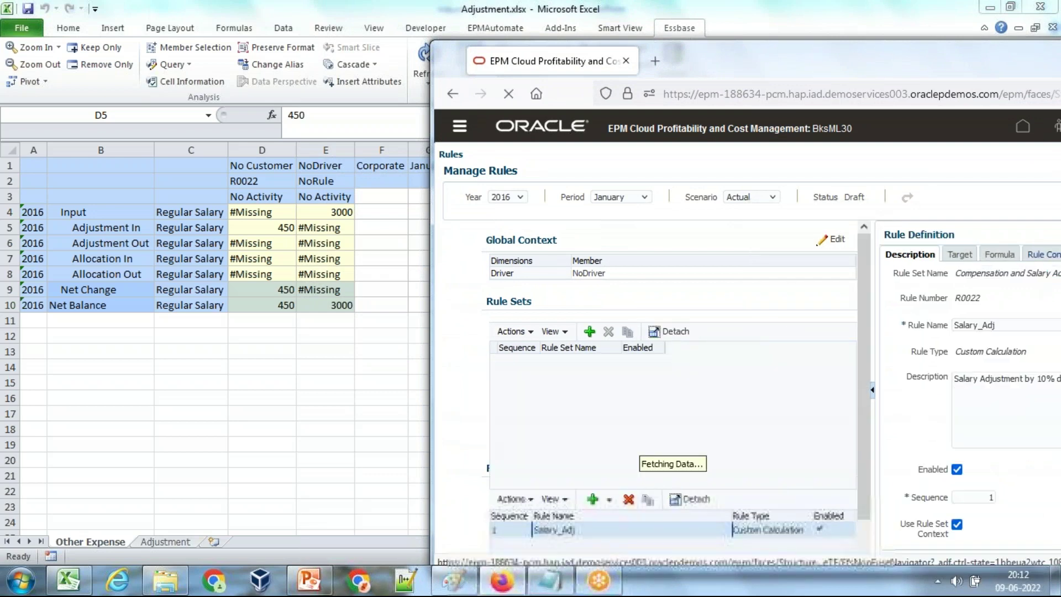
{"action": "left_click", "coordinate": [999, 254]}
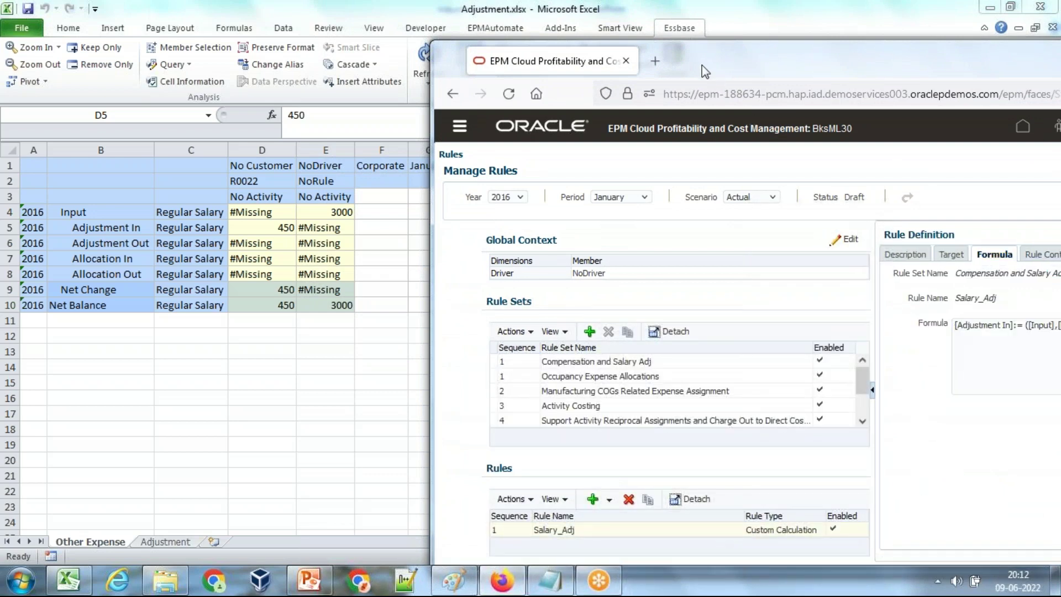
{"action": "left_click_drag", "start_coordinate": [698, 62], "coordinate": [648, 58]}
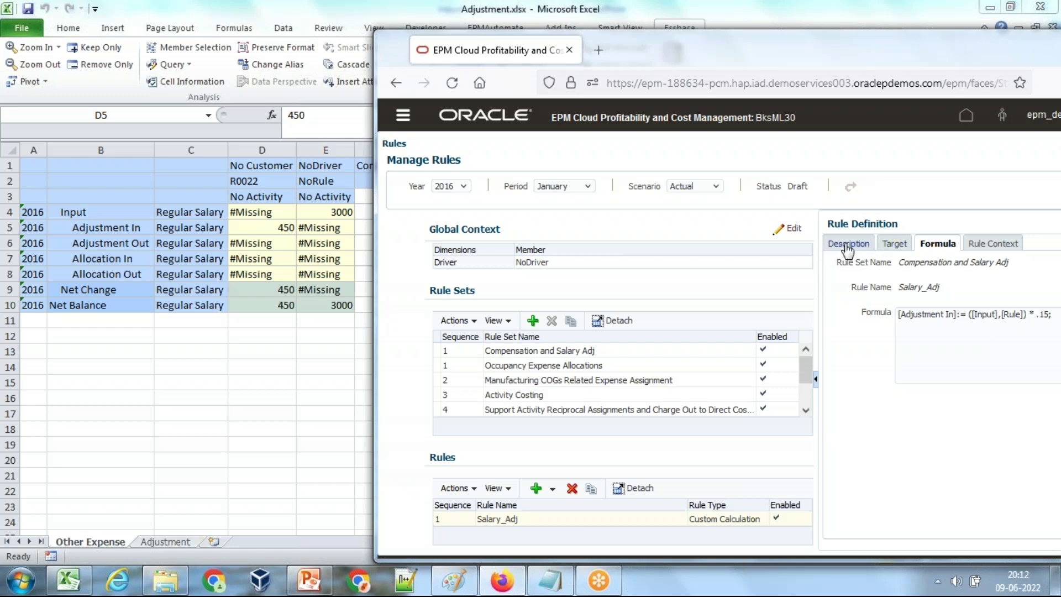
View the Salary_Adj Rule Context beside the Excel sheet, then maximise the browser
{"action": "left_click", "coordinate": [986, 243]}
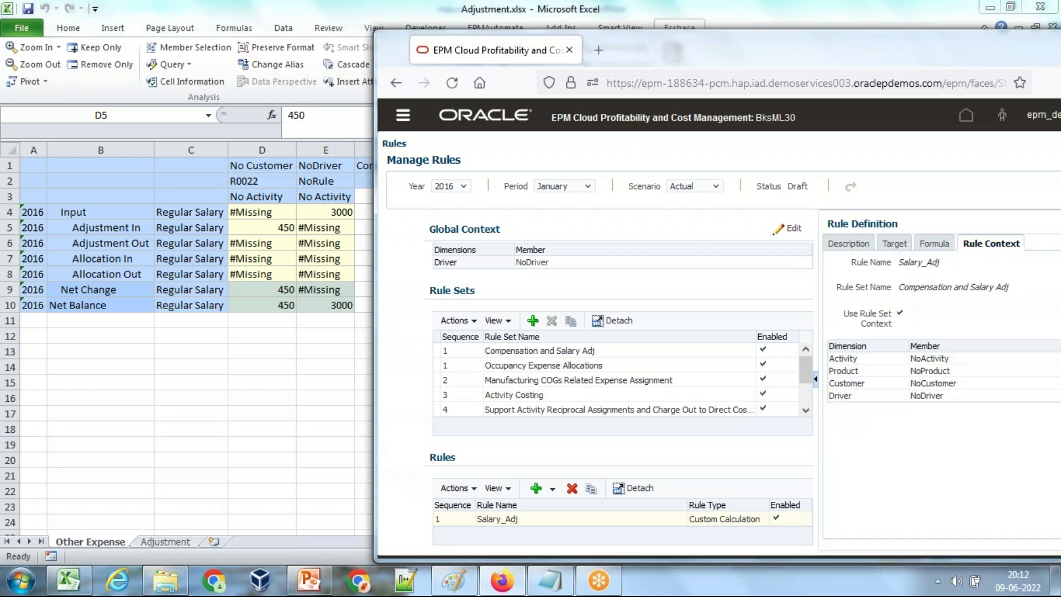
{"action": "left_click_drag", "start_coordinate": [650, 52], "coordinate": [629, 204]}
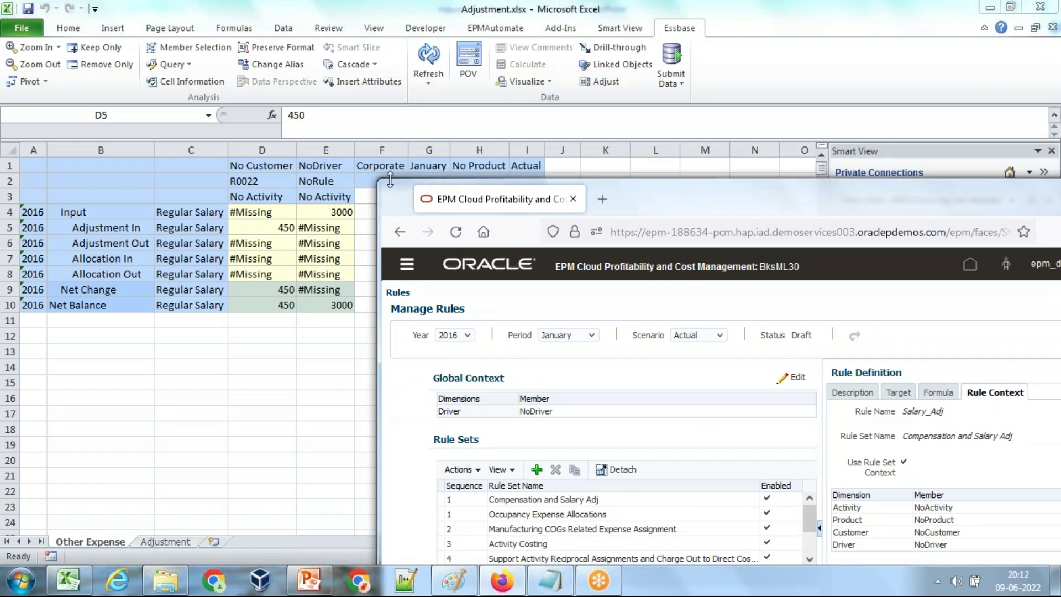
{"action": "left_click_drag", "start_coordinate": [599, 214], "coordinate": [655, 202]}
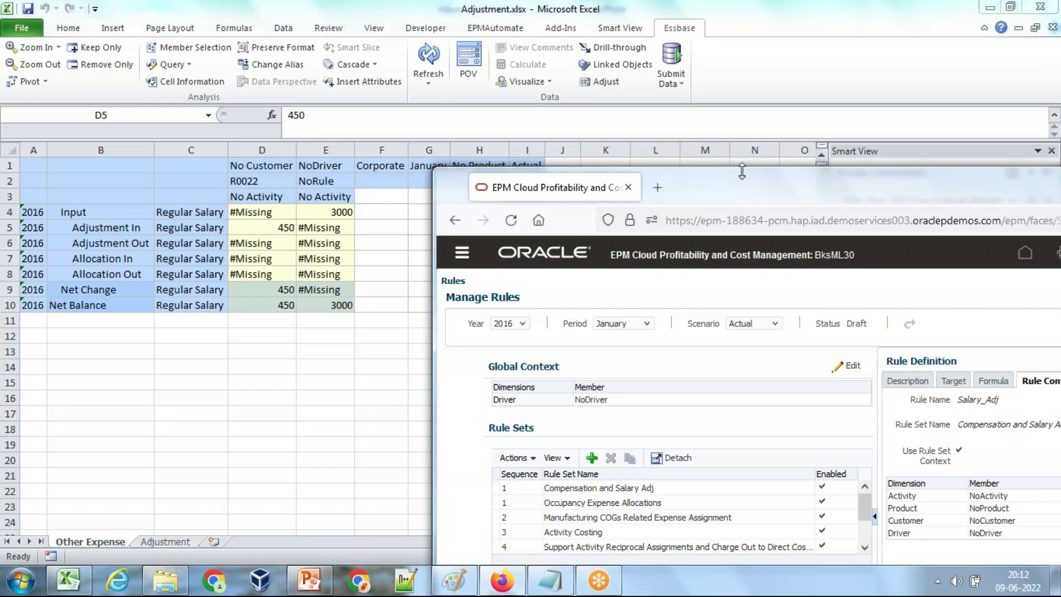
{"action": "left_click_drag", "start_coordinate": [741, 172], "coordinate": [648, 92]}
{"action": "double_click", "coordinate": [649, 92]}
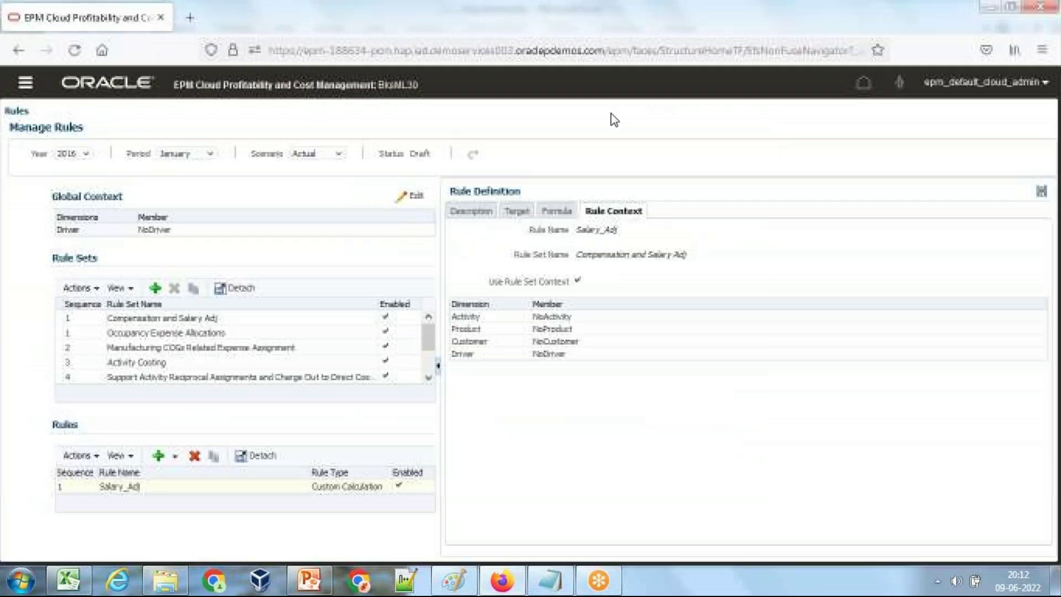
Bring up PowerPoint's final slide 30, "Any Question?"
{"action": "left_click", "coordinate": [318, 589]}
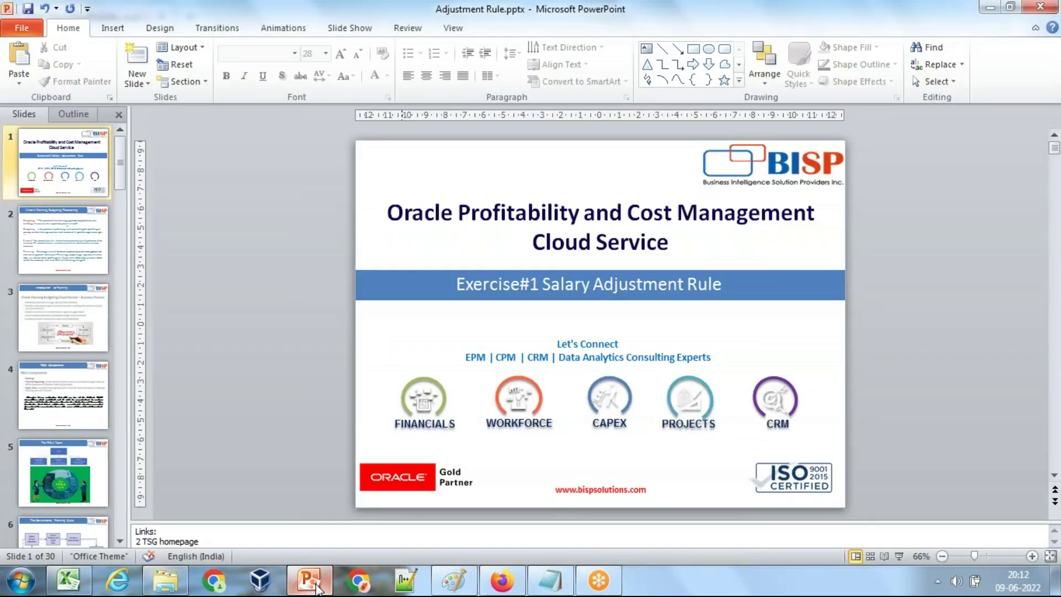
{"action": "key", "text": "End"}
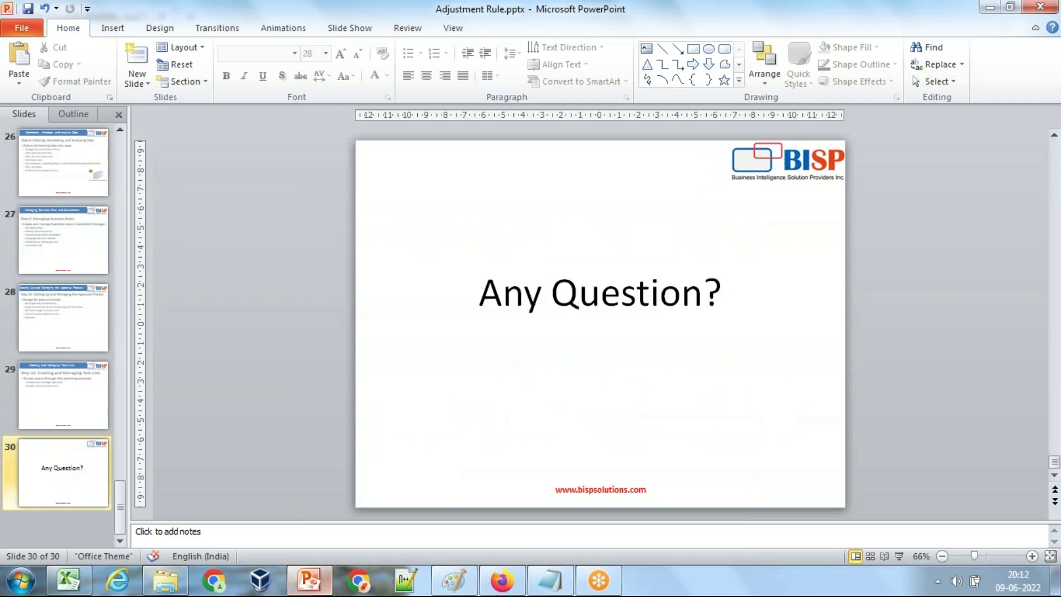